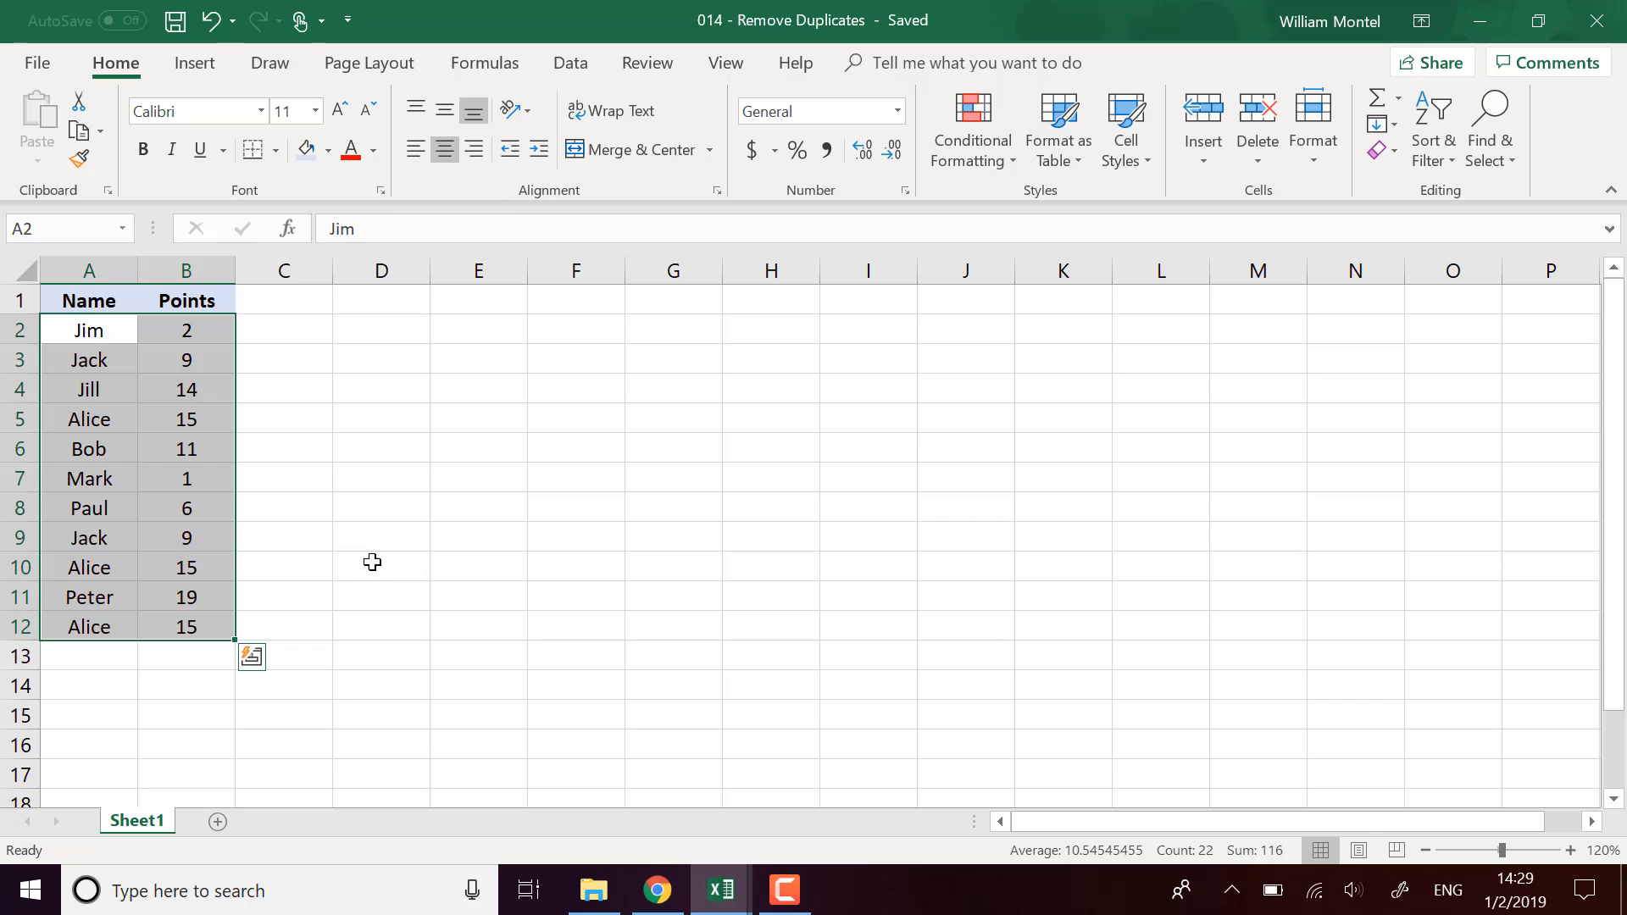
- Examine the repeated entries in the Name and Points table in columns A and B
click(150, 658)
drag(110, 568, 164, 567)
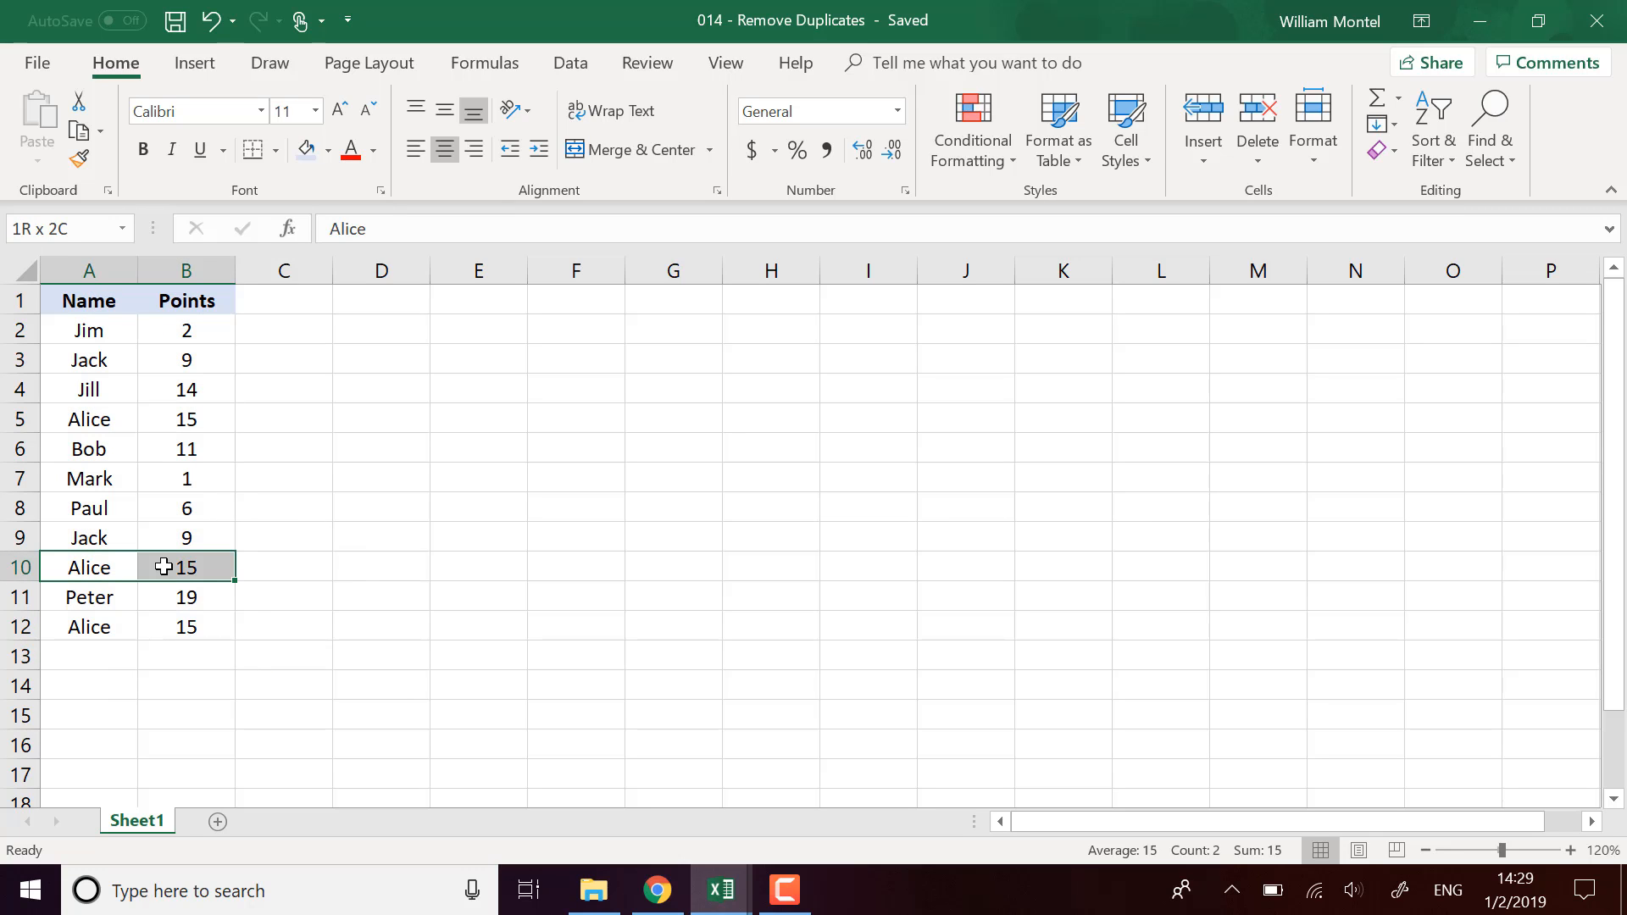
click(142, 634)
click(99, 631)
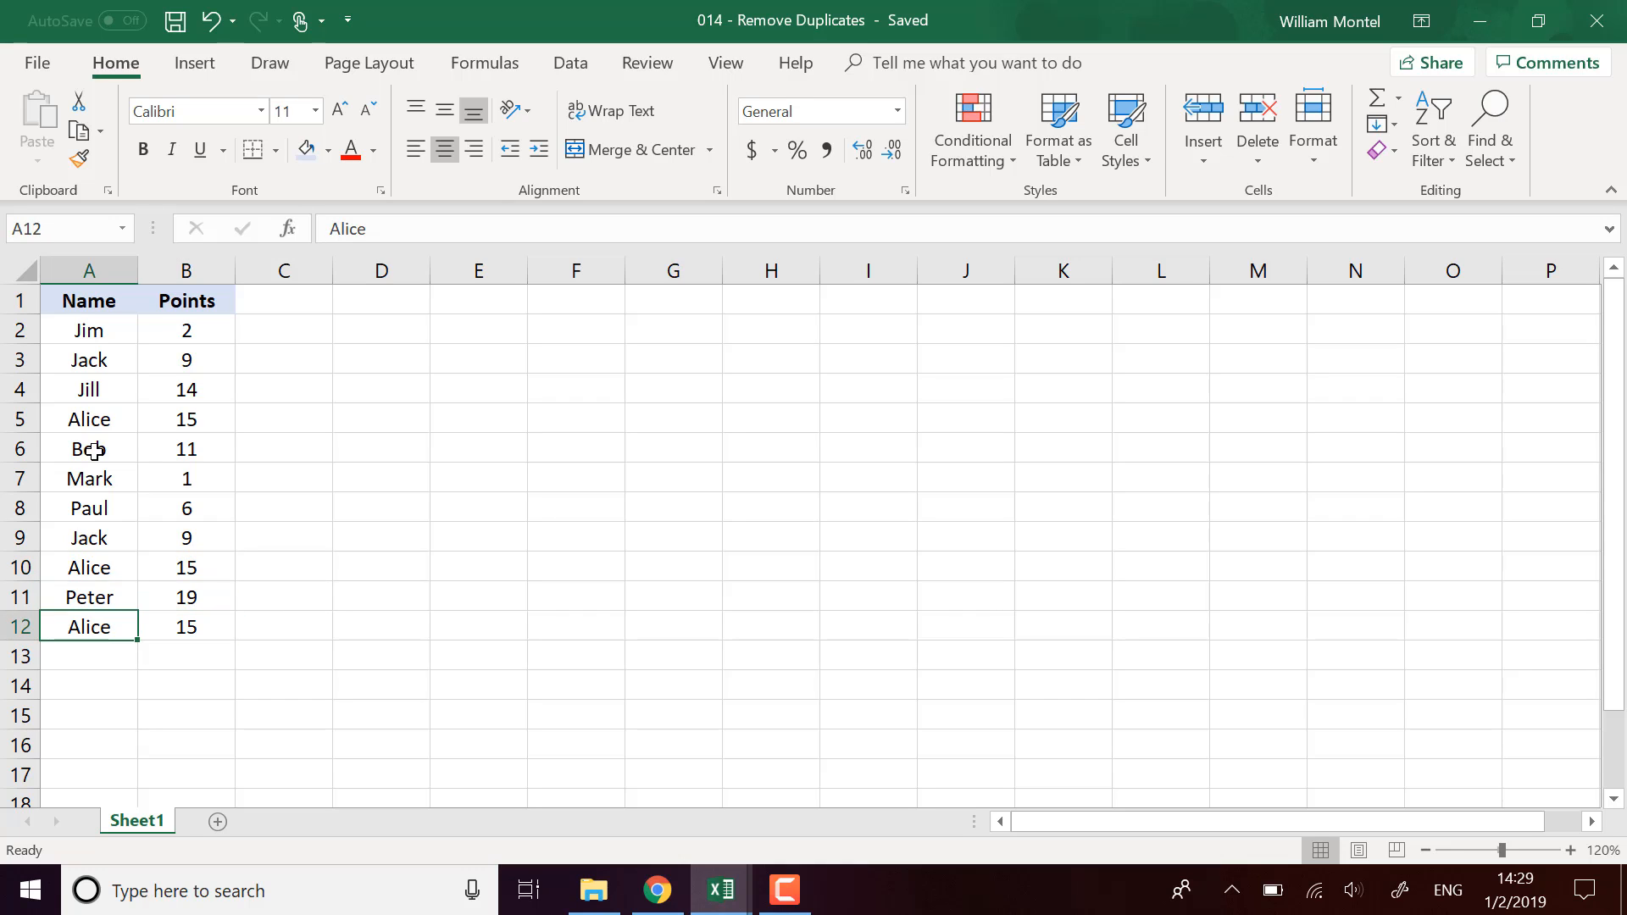
click(116, 573)
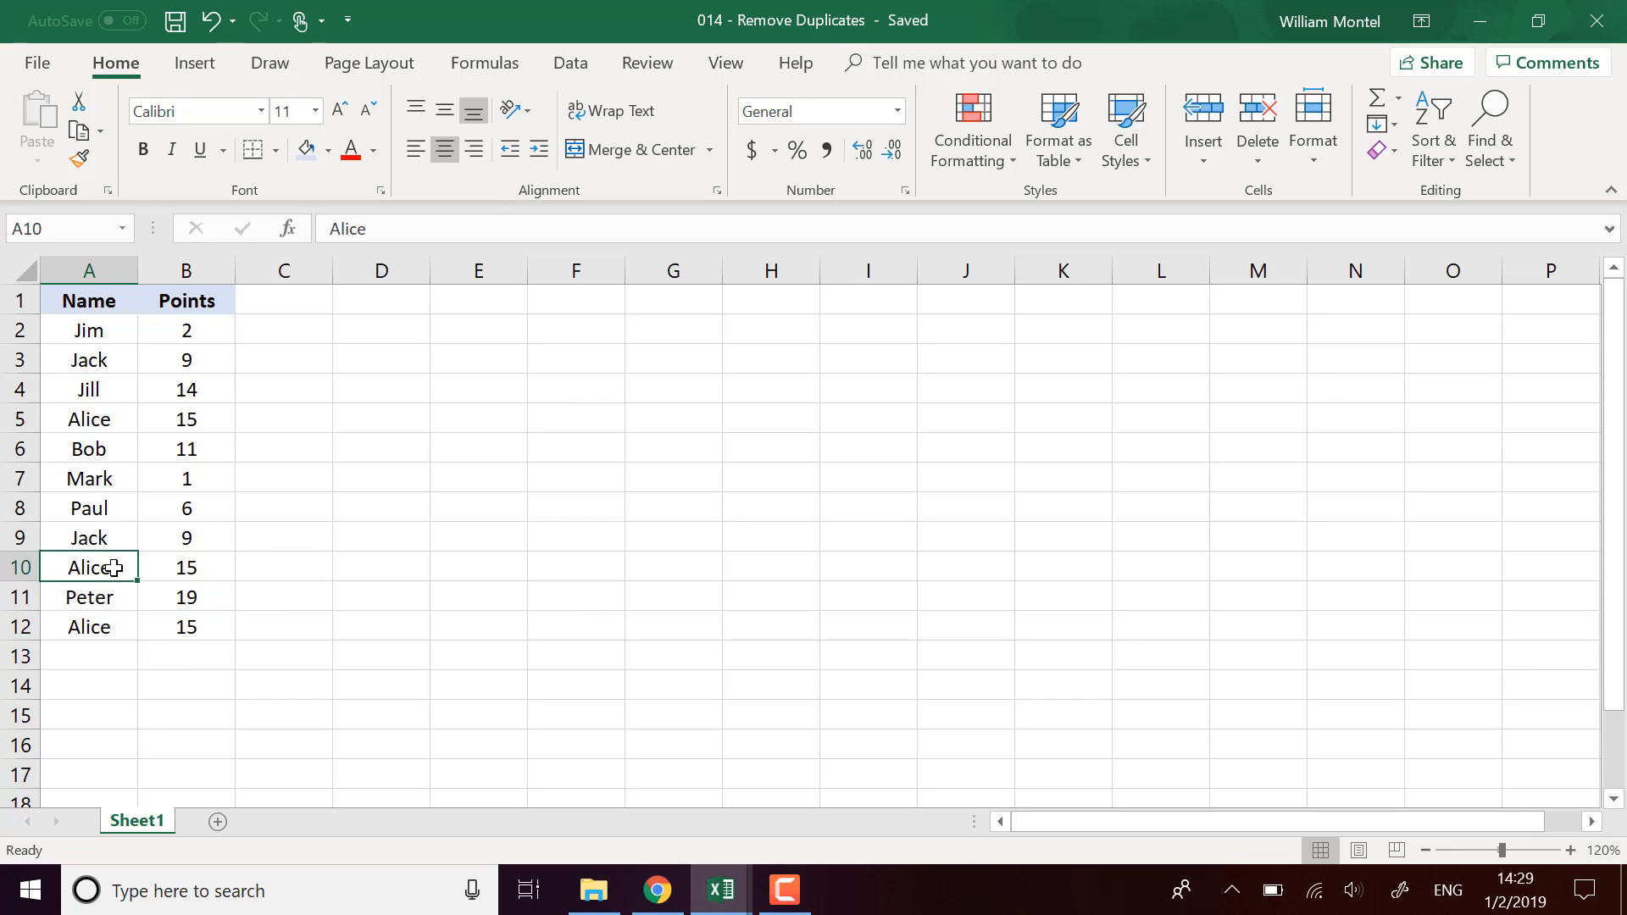
click(92, 423)
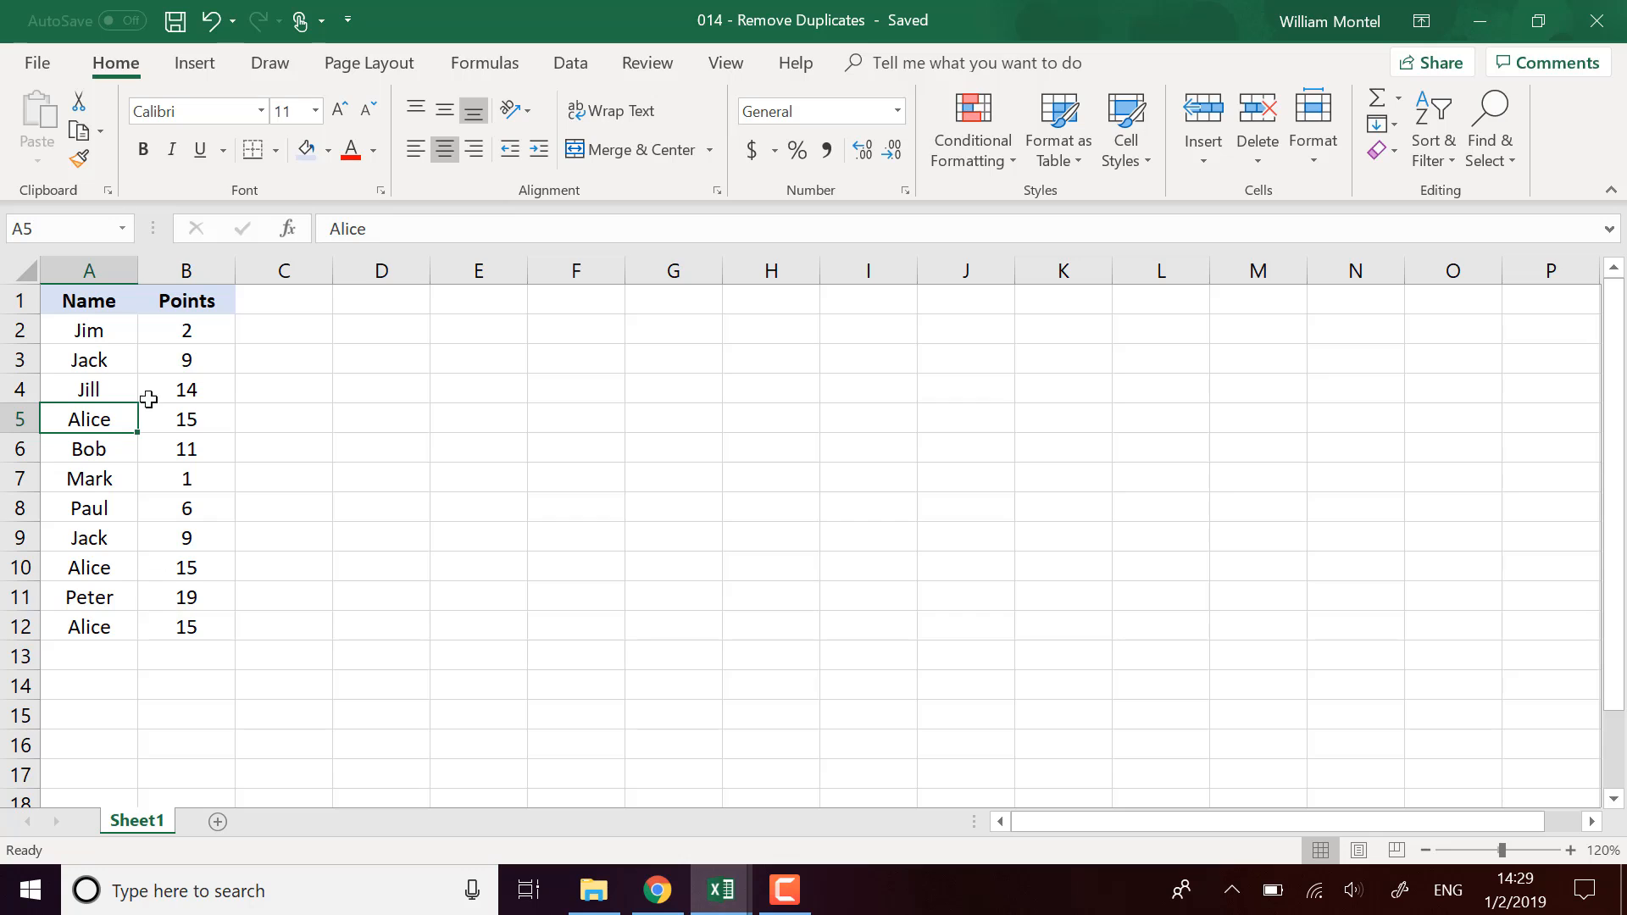
- Preview a Duplicate Values highlighting rule on A2:A12 with Light Red Fill with Dark Red Text, and cancel it
drag(89, 325, 120, 627)
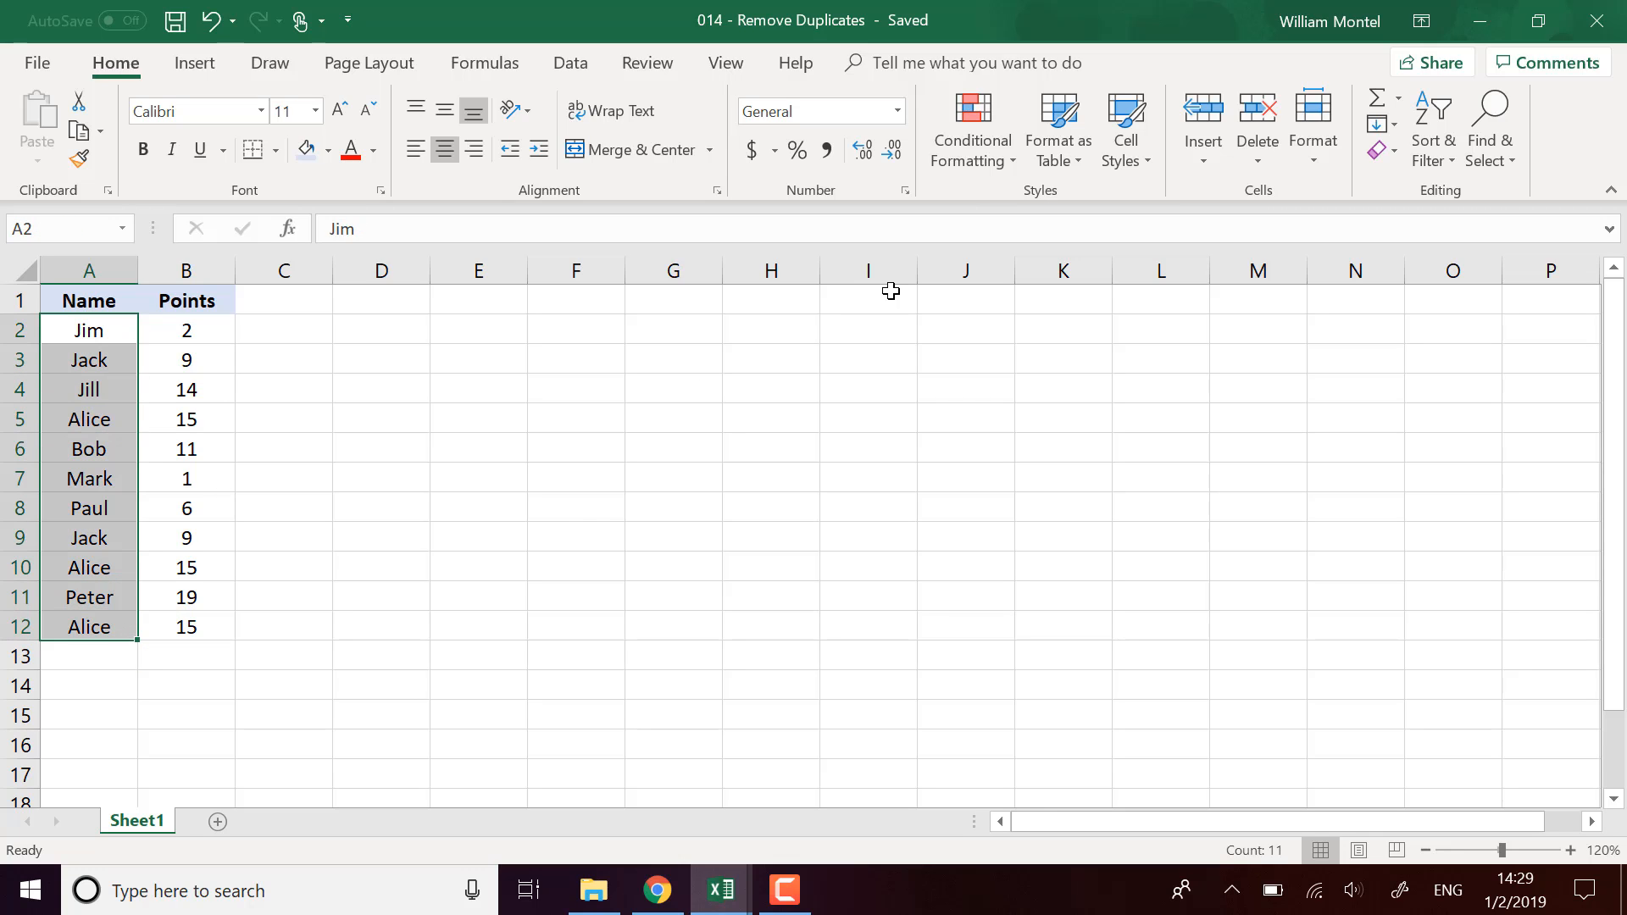
click(983, 160)
mouse_move(982, 210)
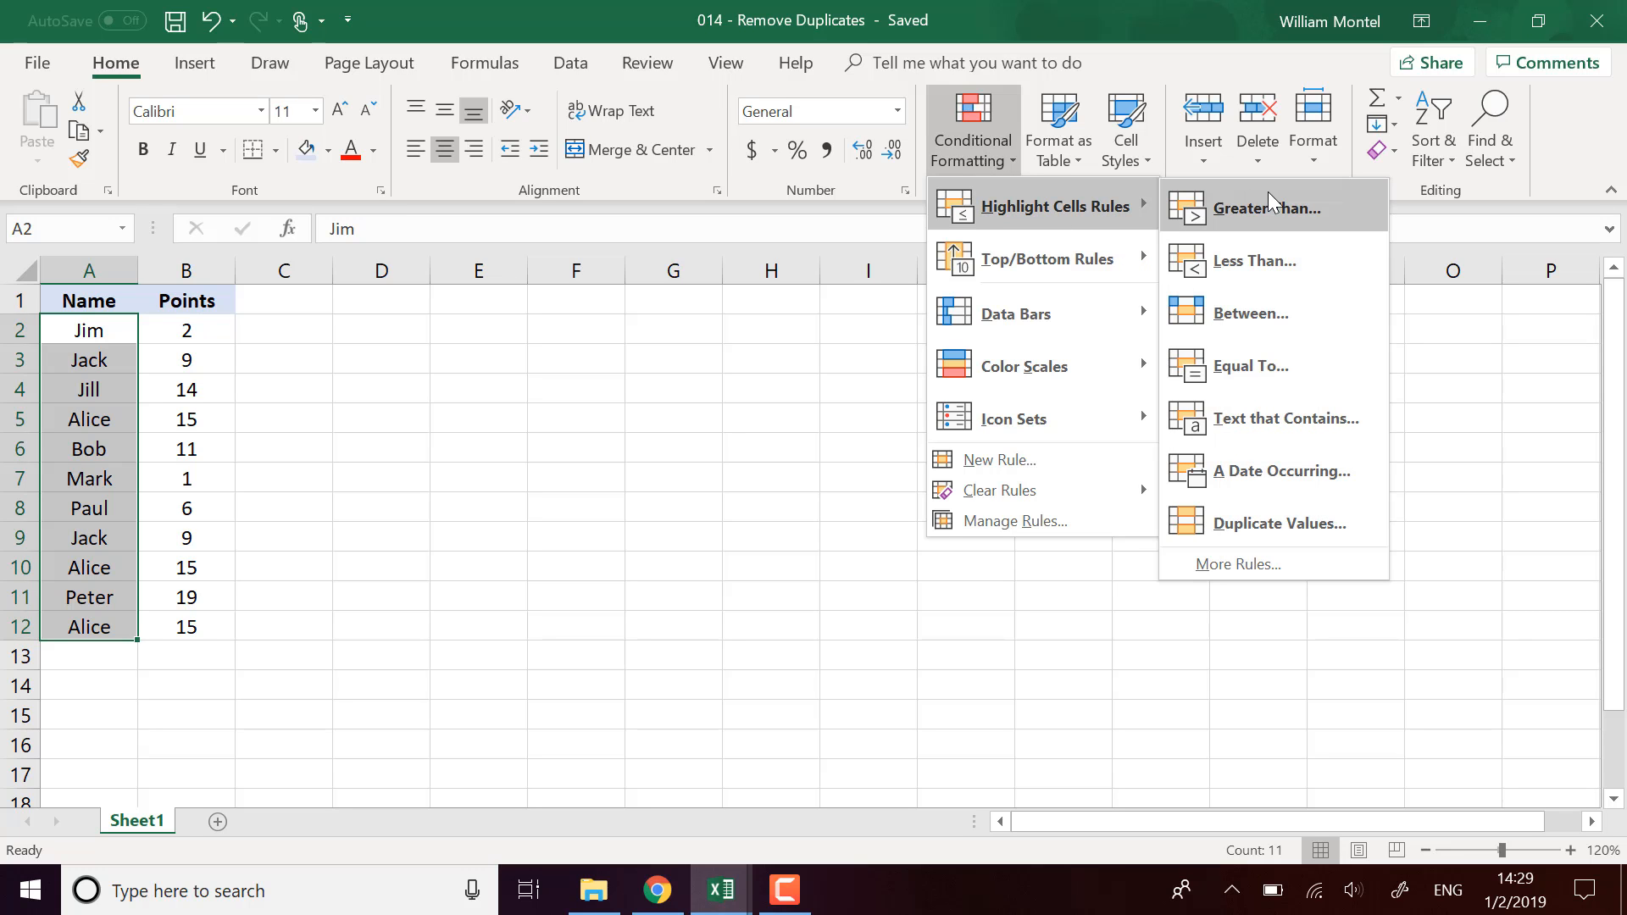
click(1280, 524)
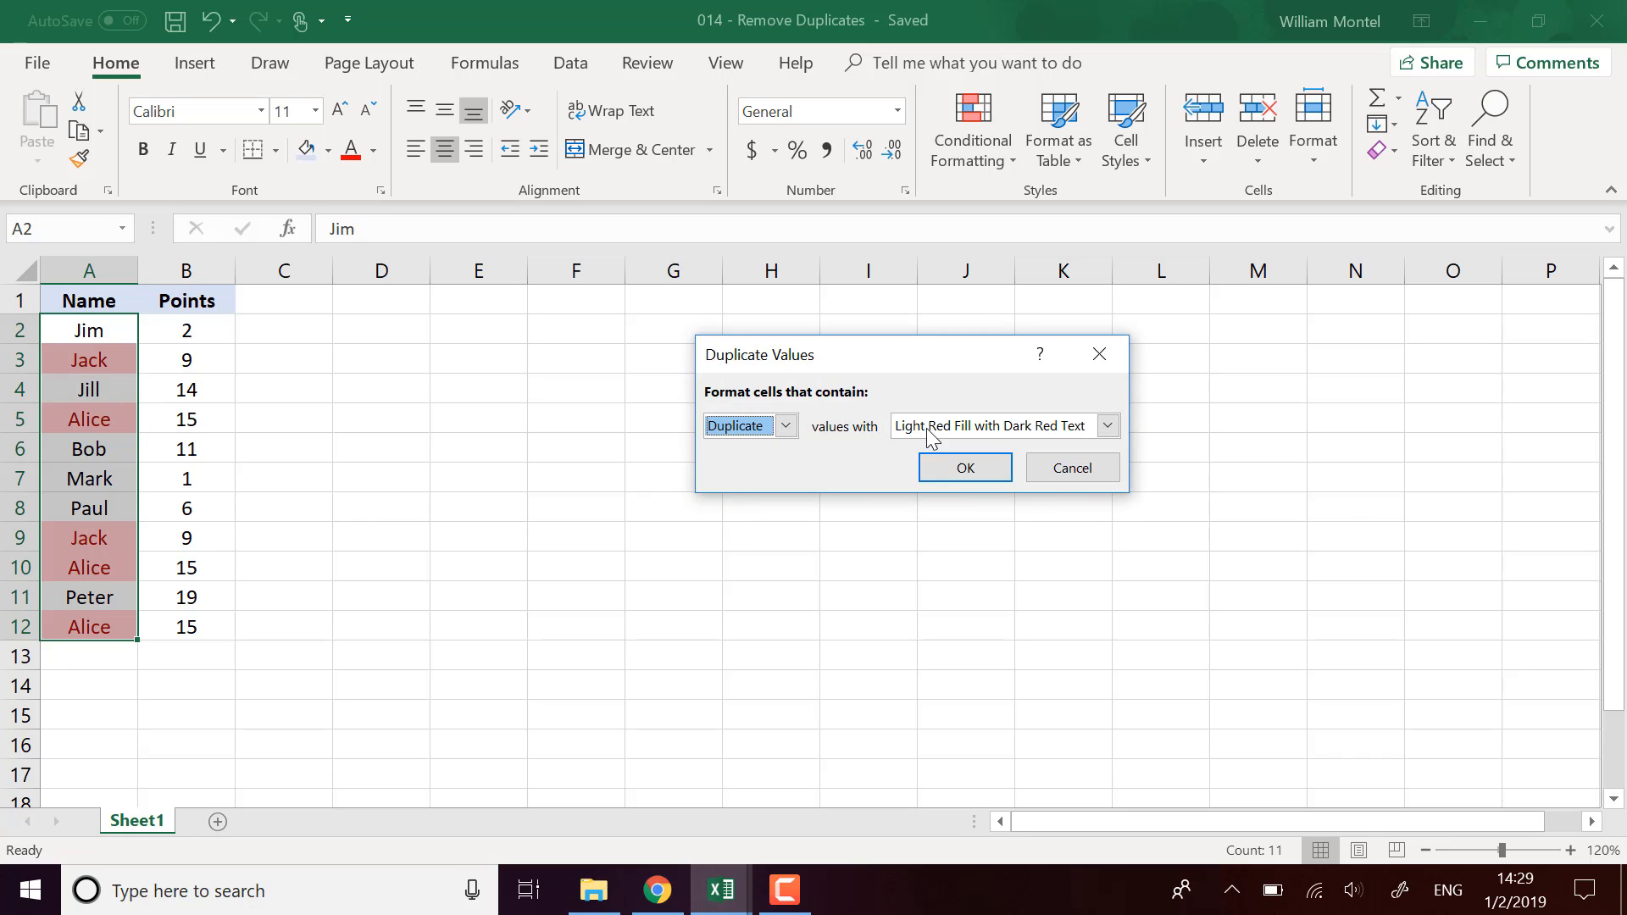
click(1077, 470)
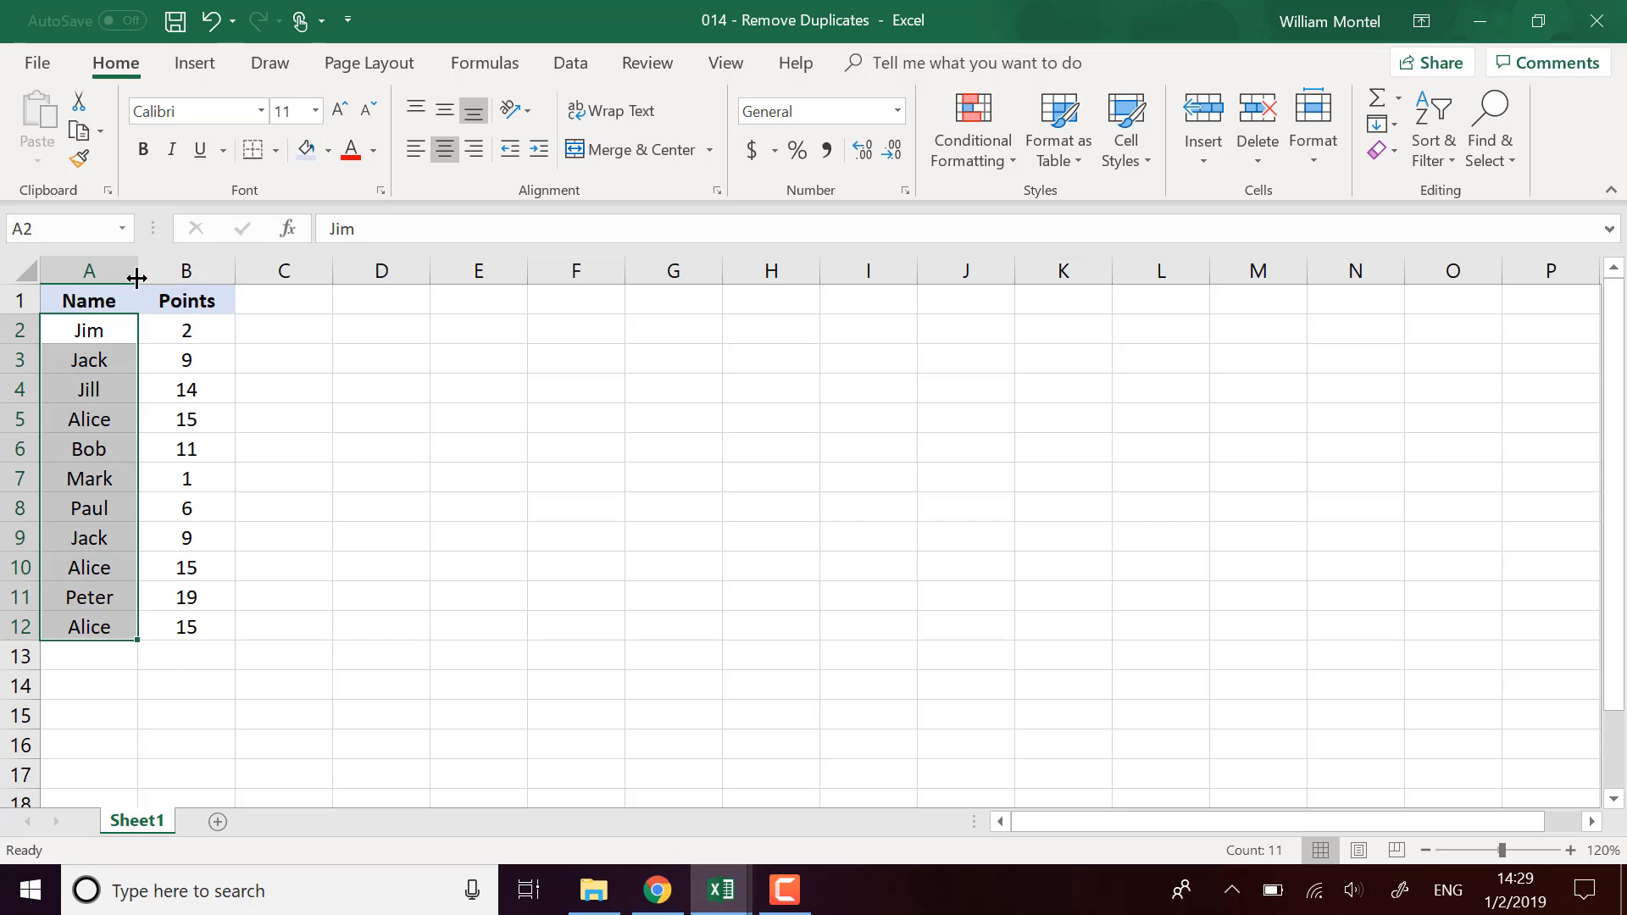
- Copy the Name and Points columns A:B into columns E:F and clear the copy selection
click(482, 528)
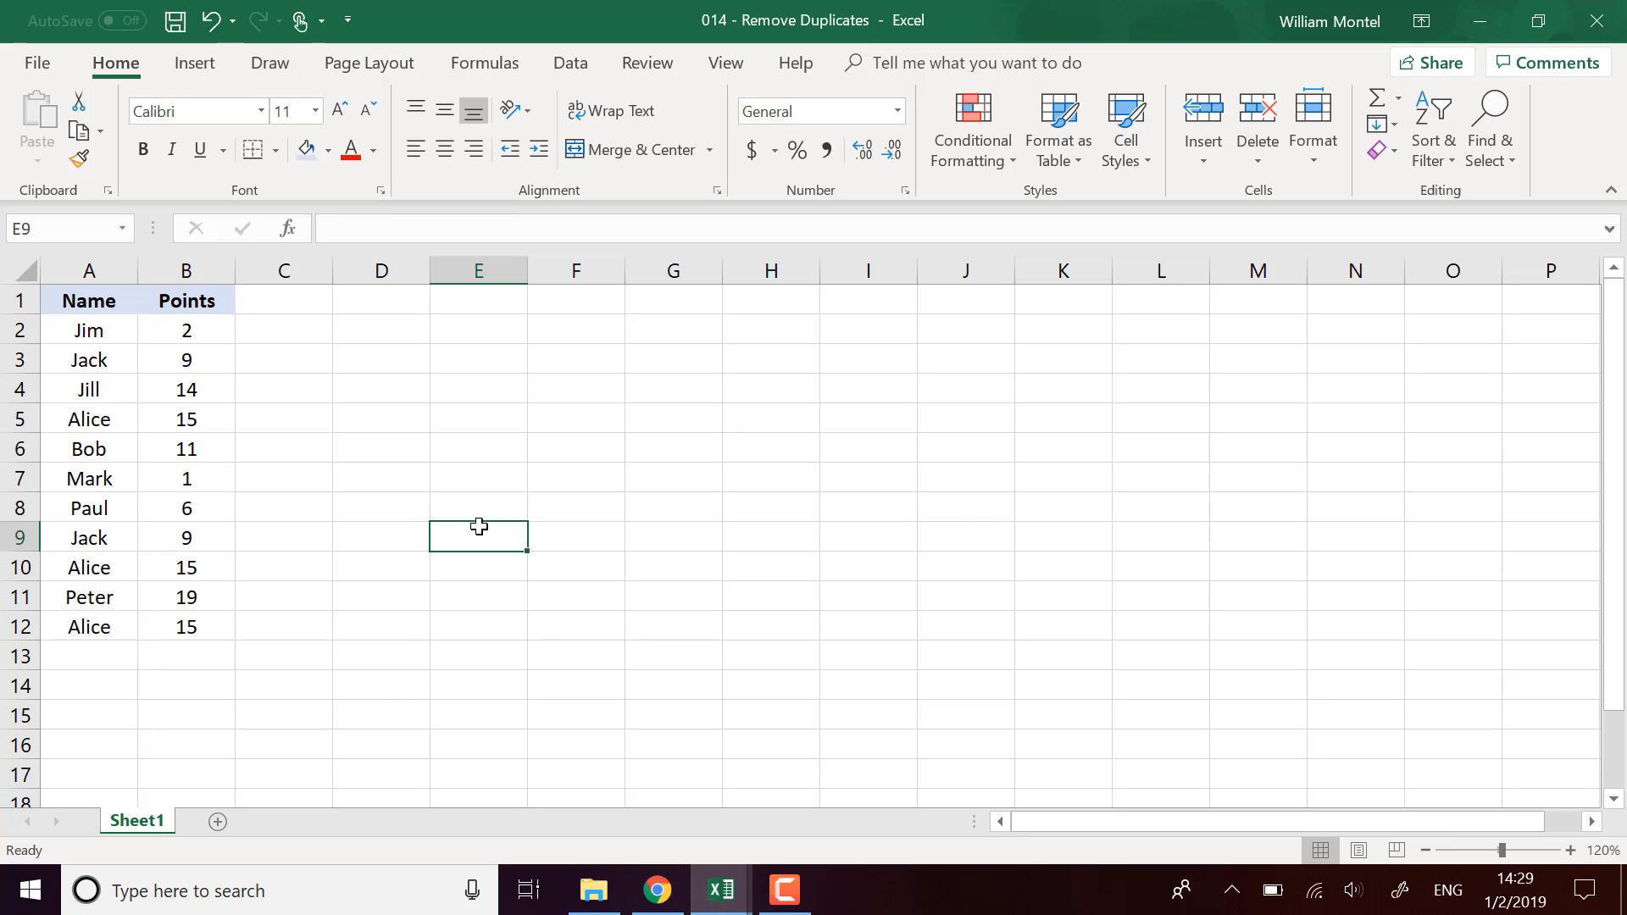
drag(73, 269, 185, 277)
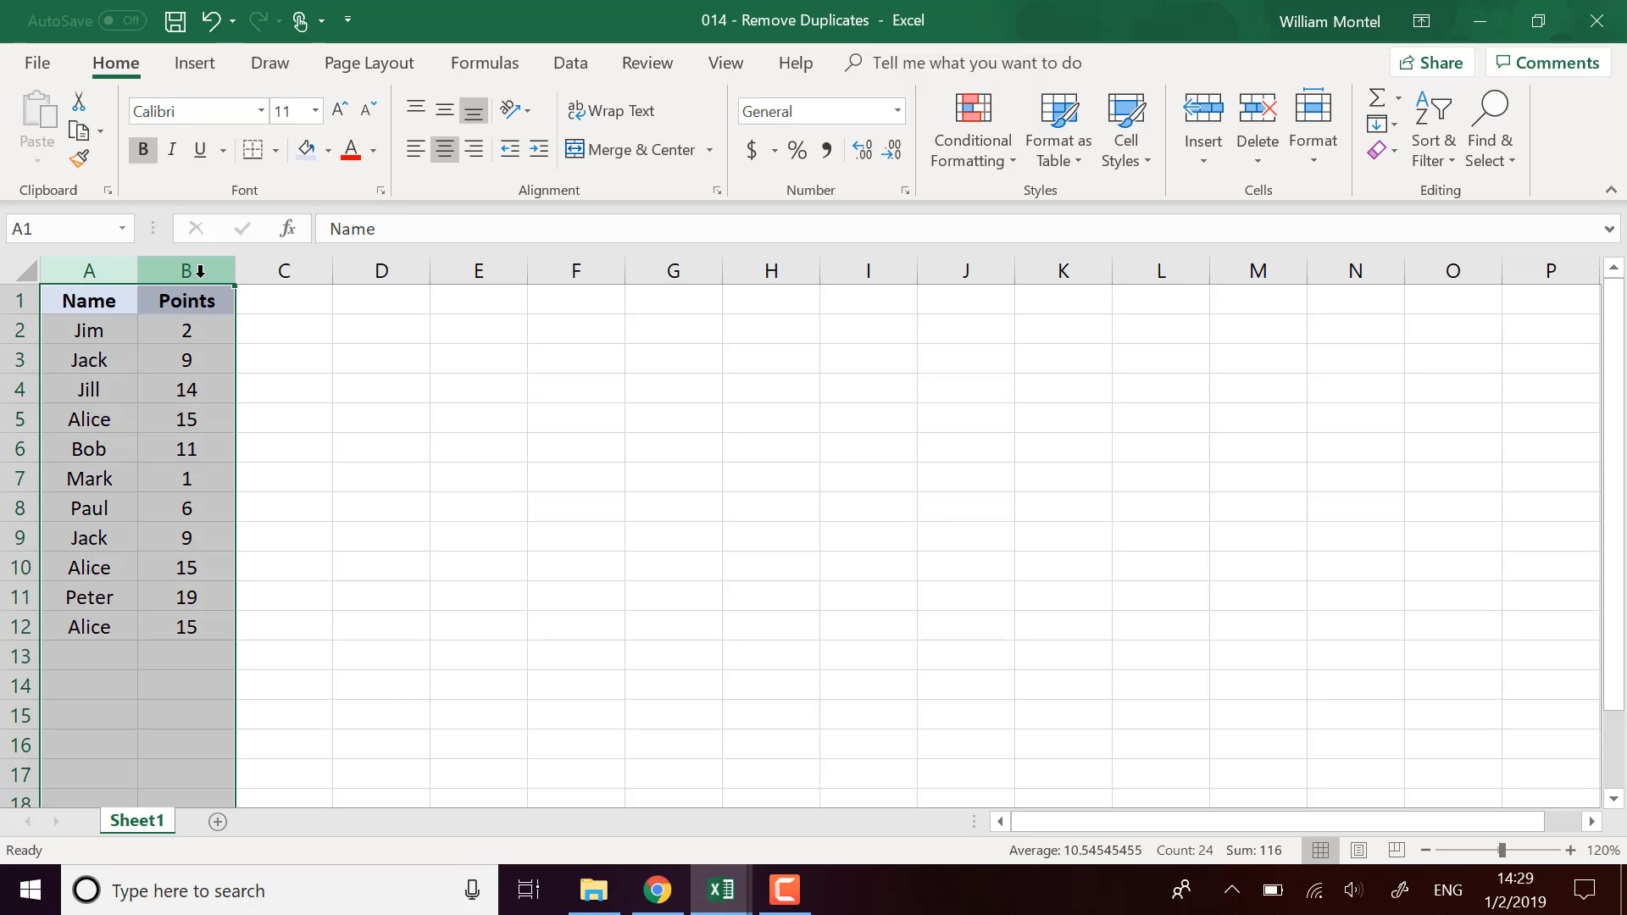
key(ctrl+c)
click(449, 271)
key(ctrl+v)
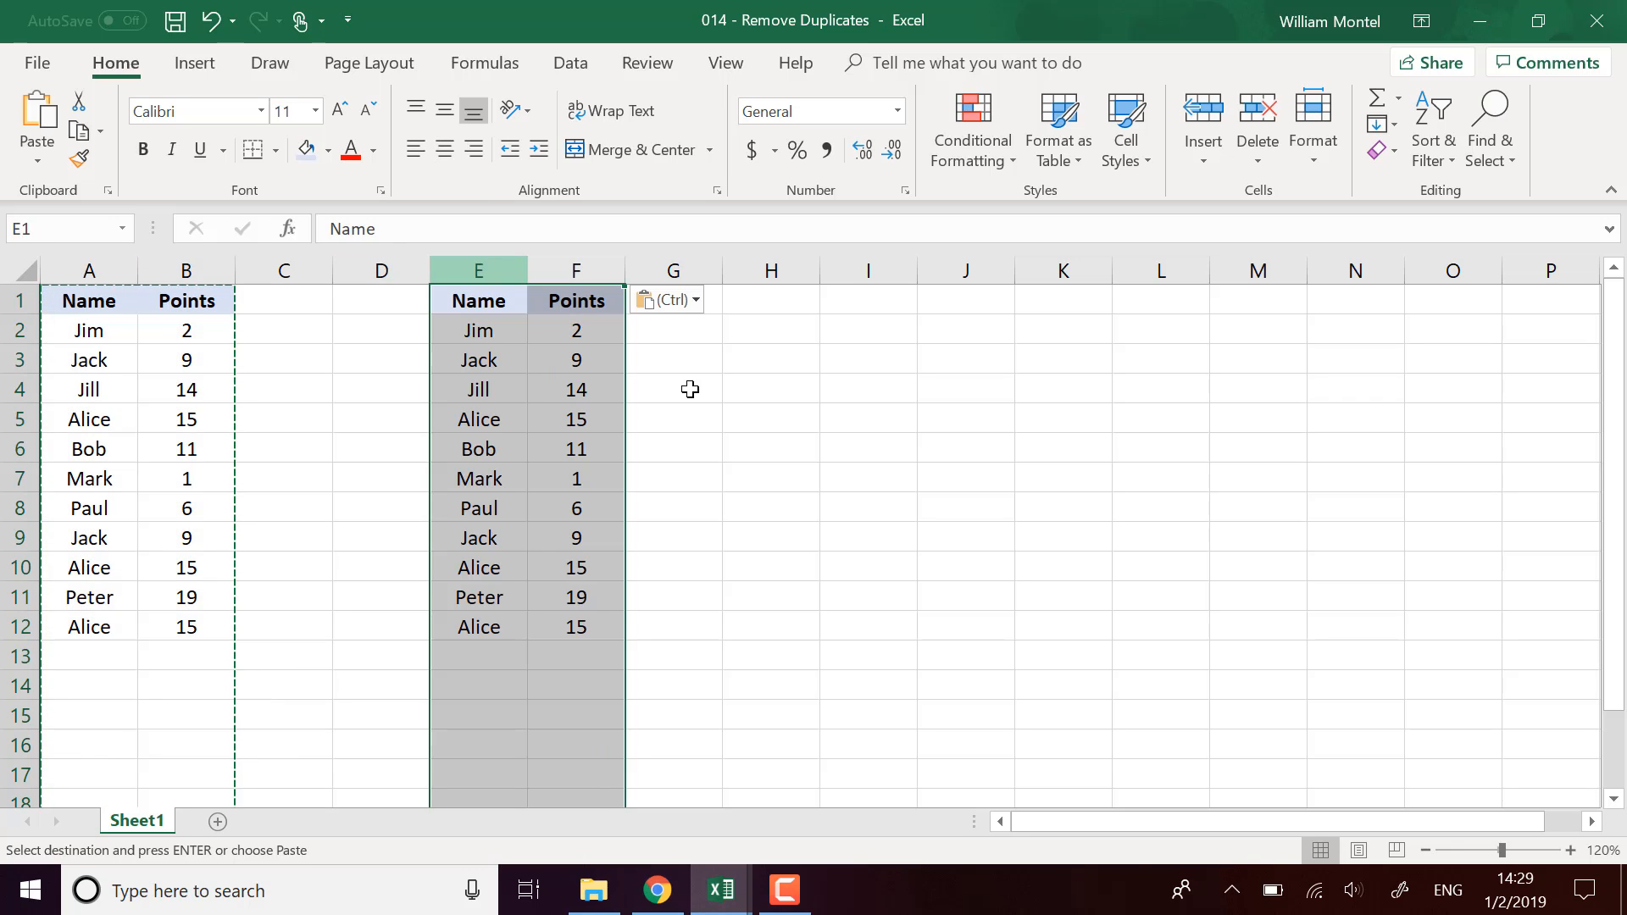
click(767, 417)
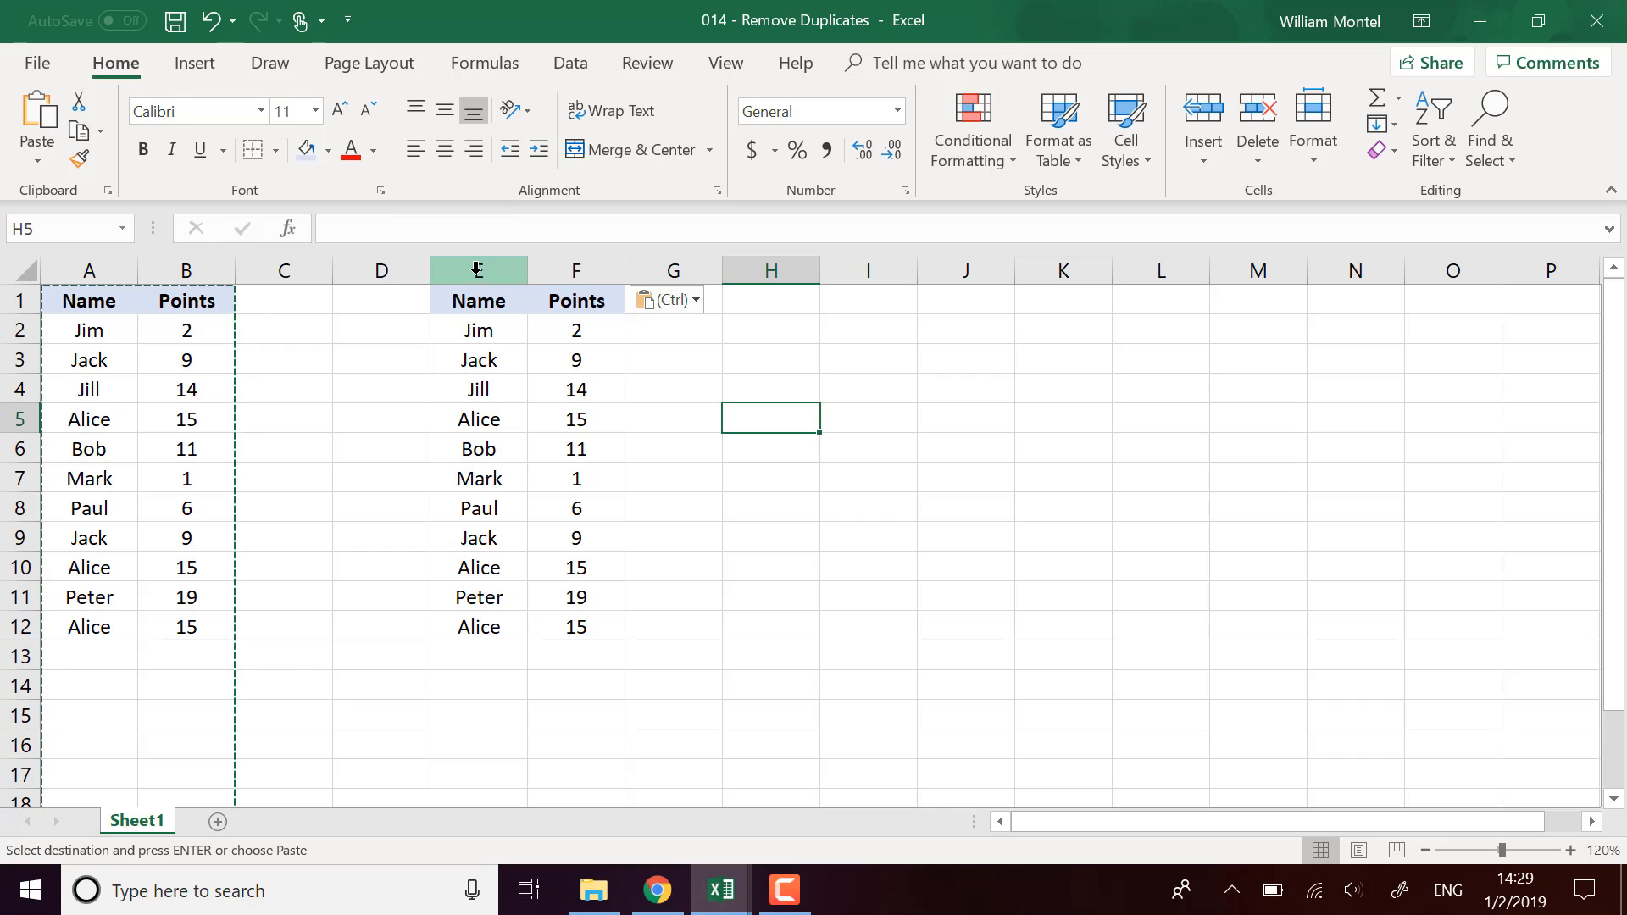
key(Escape)
click(843, 421)
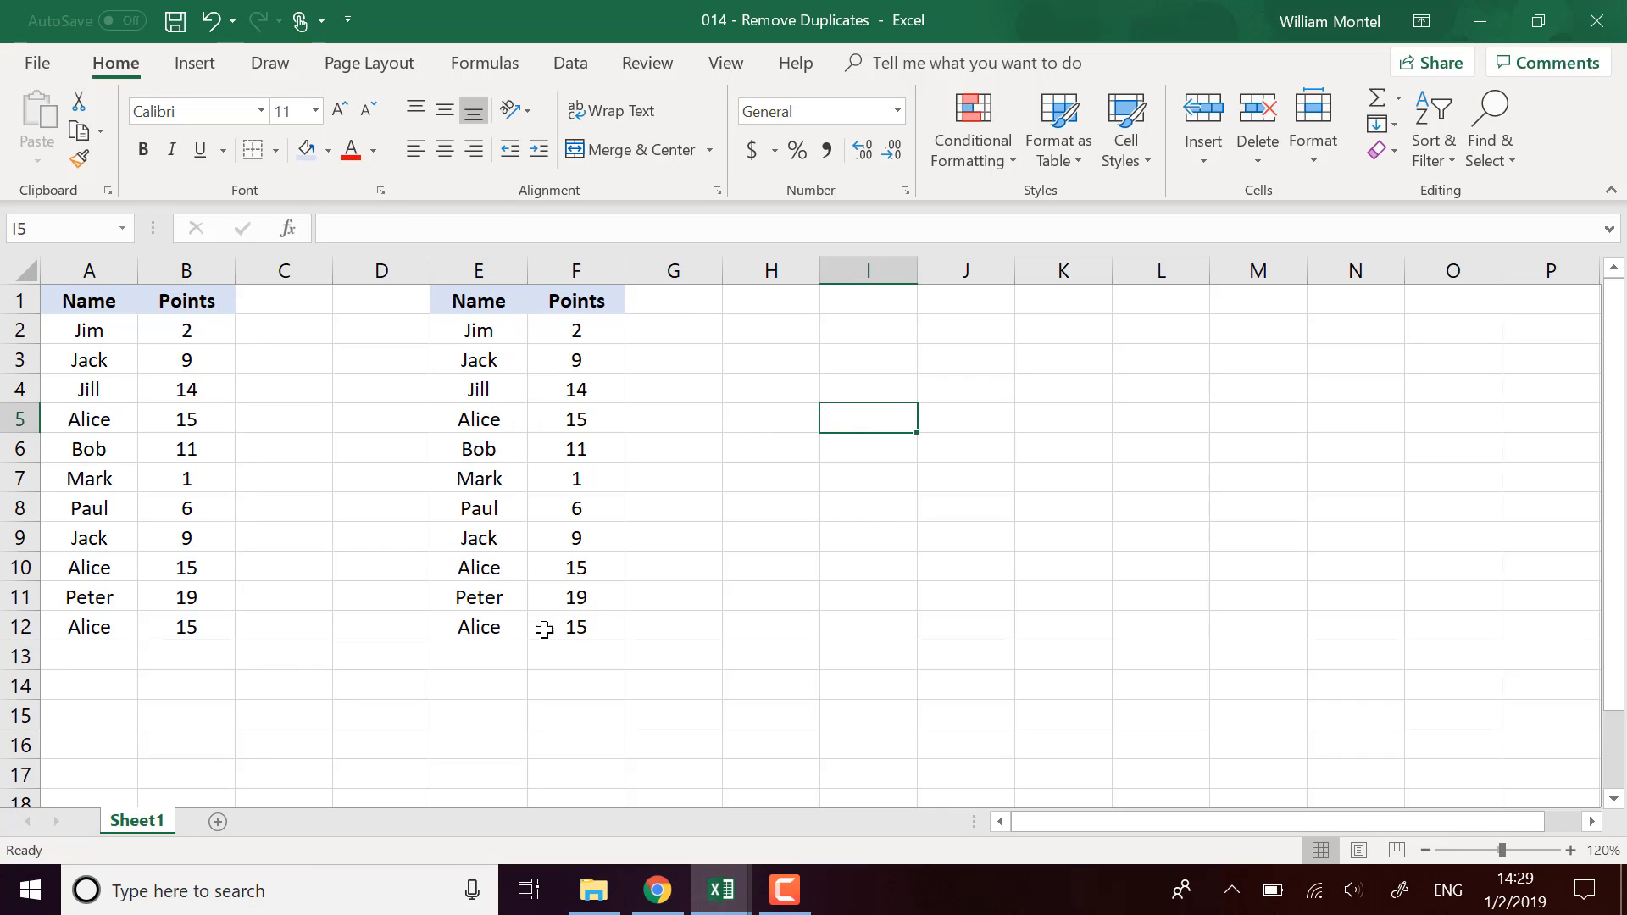
- Try Remove Duplicates on columns E:F comparing only the Name column, and undo the removal
drag(489, 263, 587, 260)
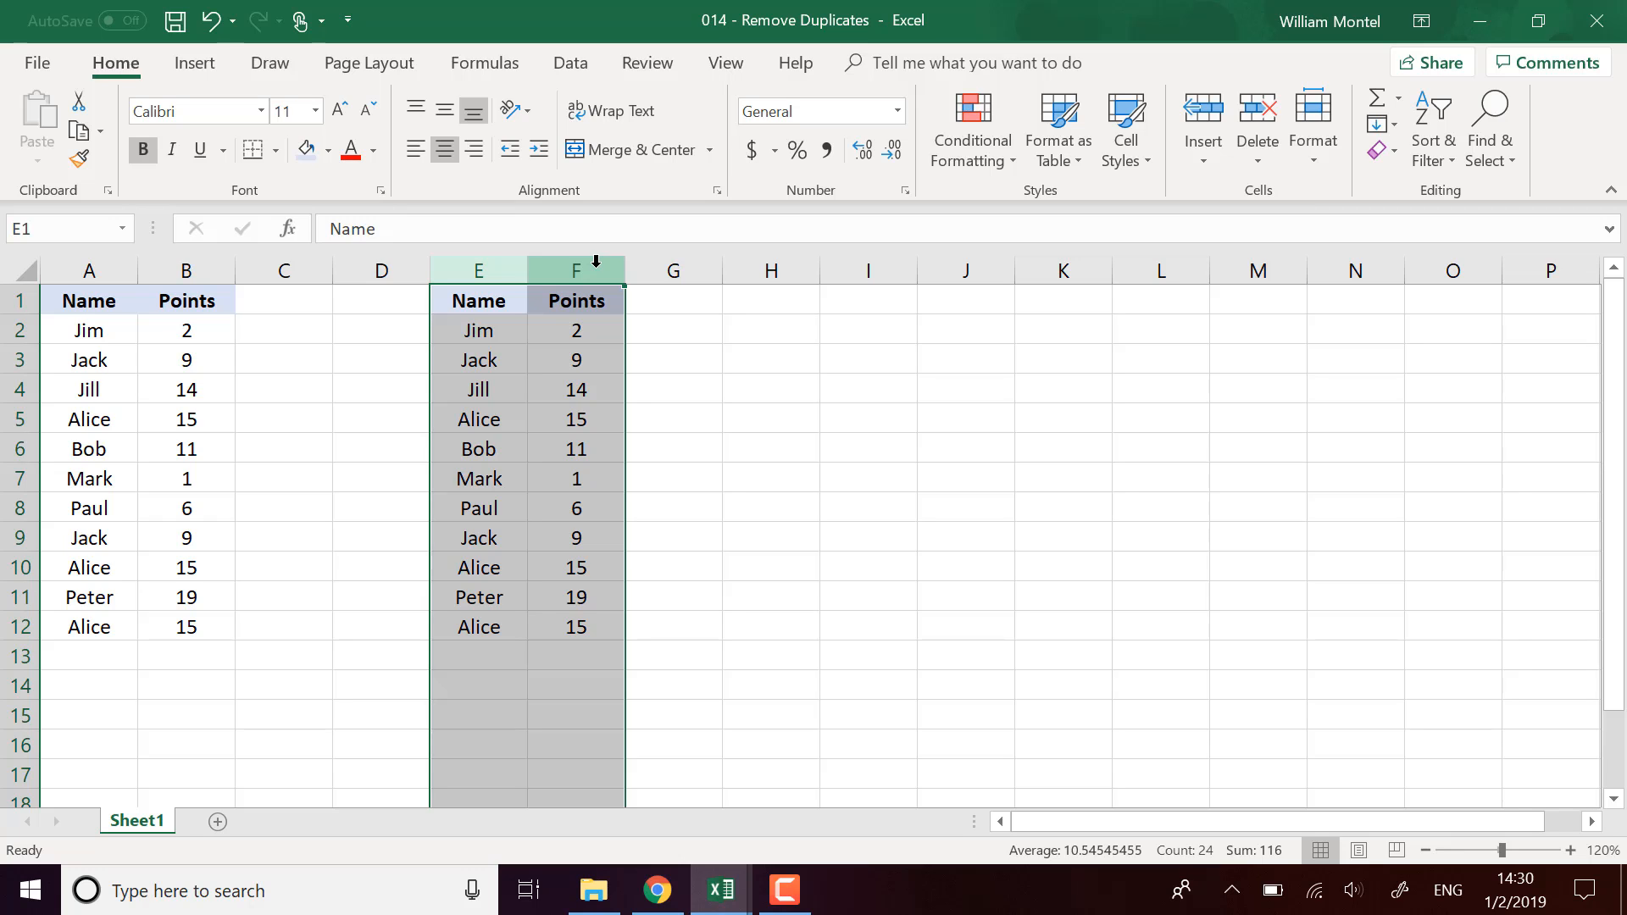
click(574, 65)
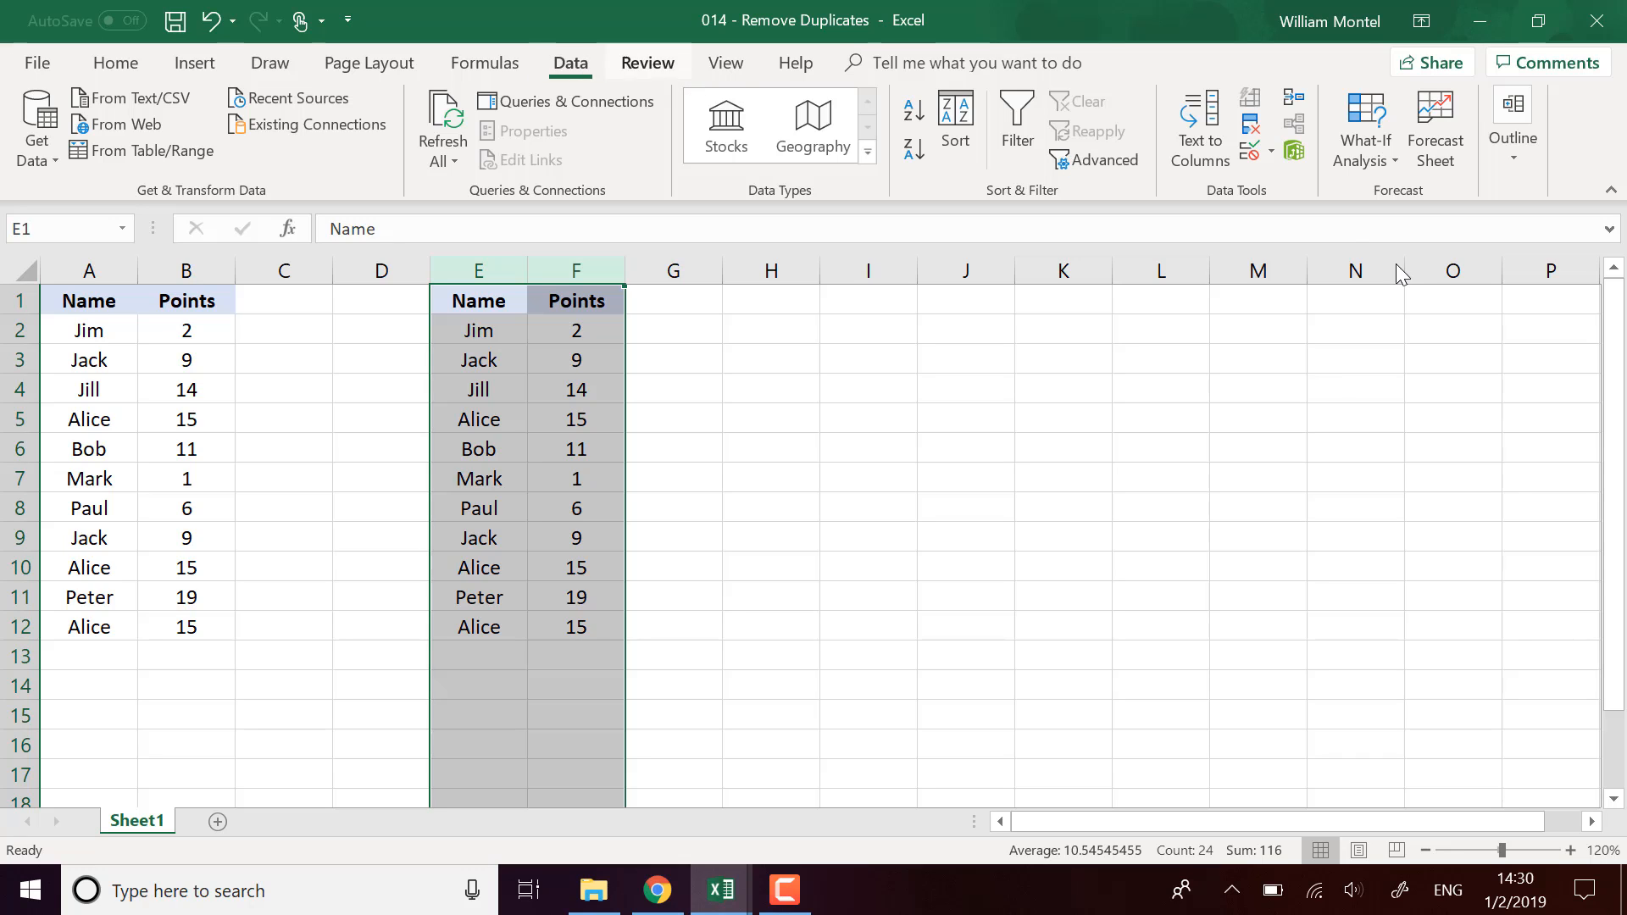
click(1249, 127)
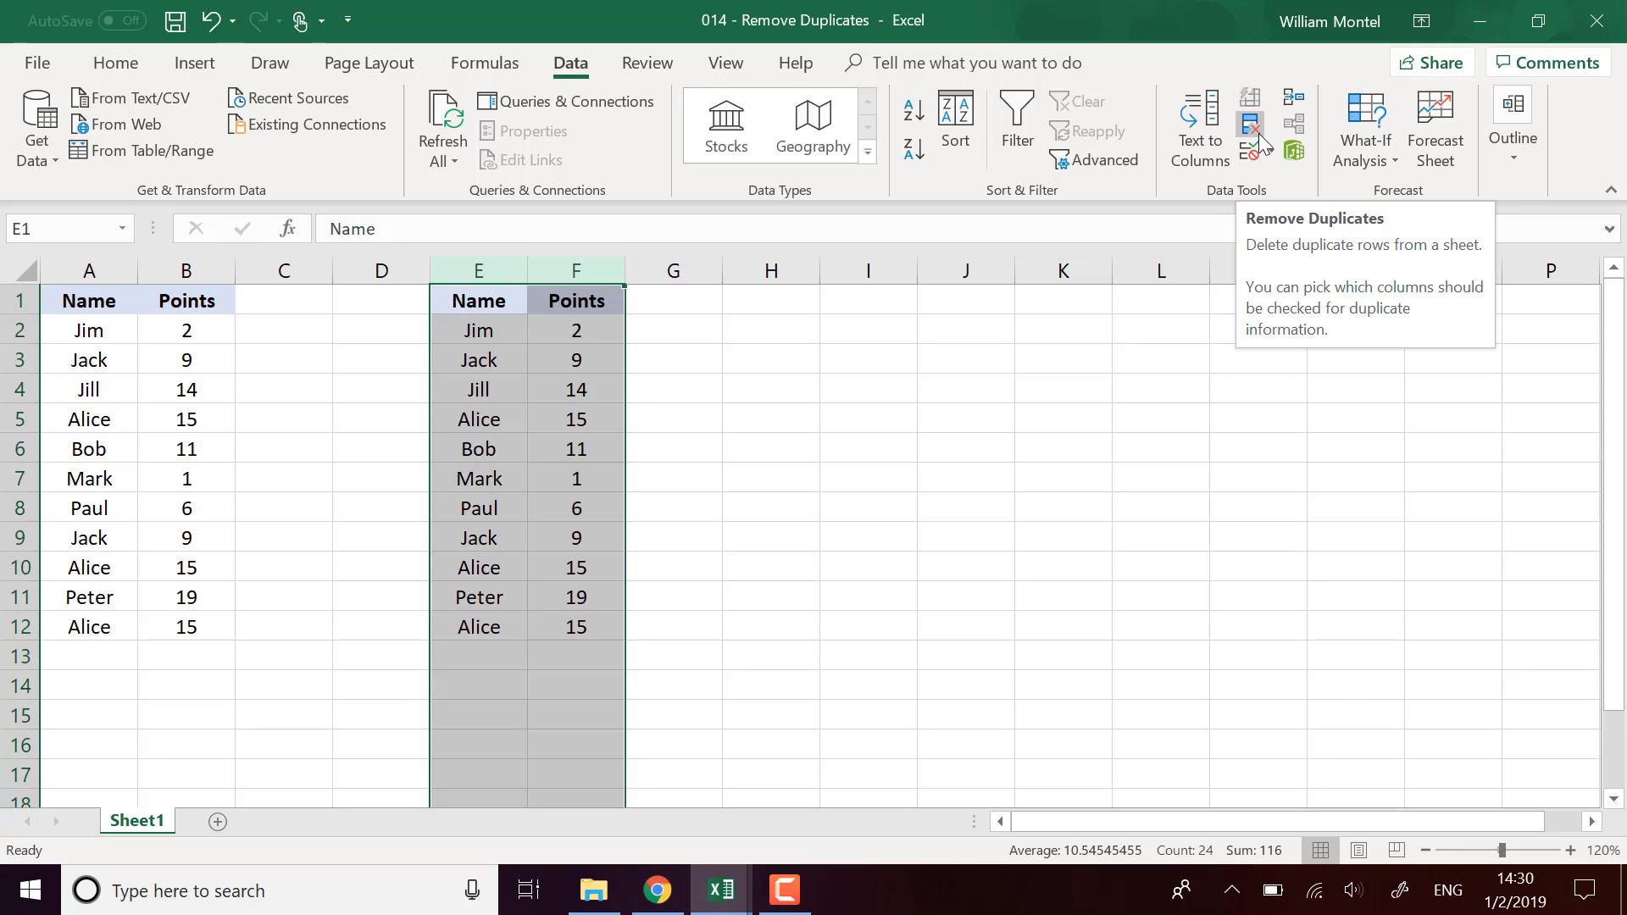
click(1260, 134)
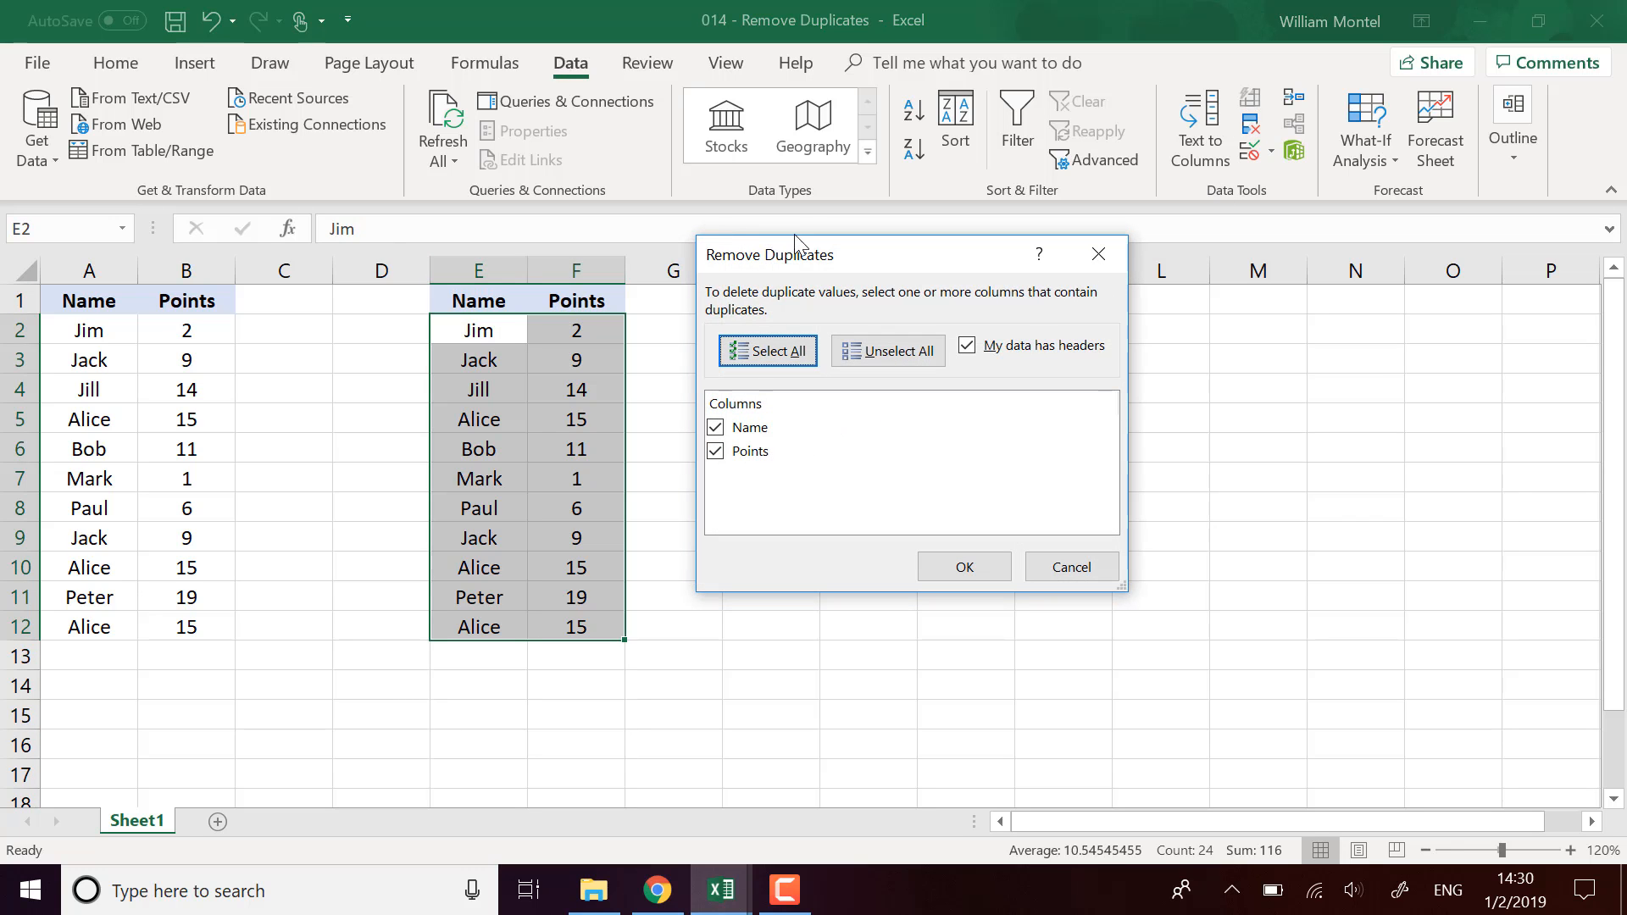
drag(854, 270, 936, 314)
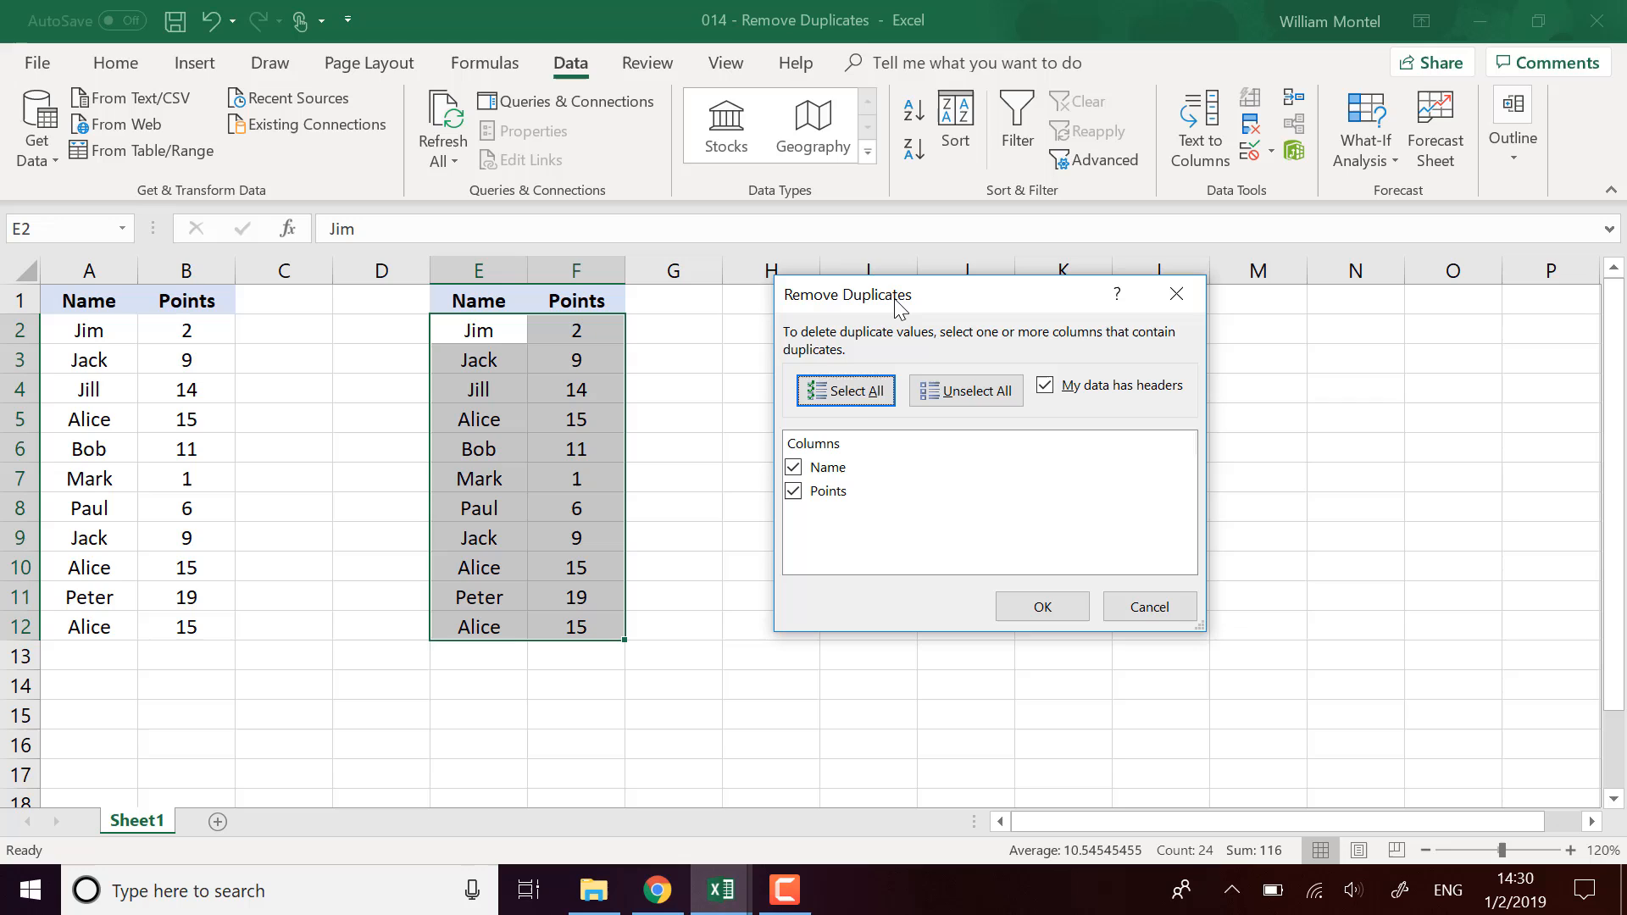
click(793, 492)
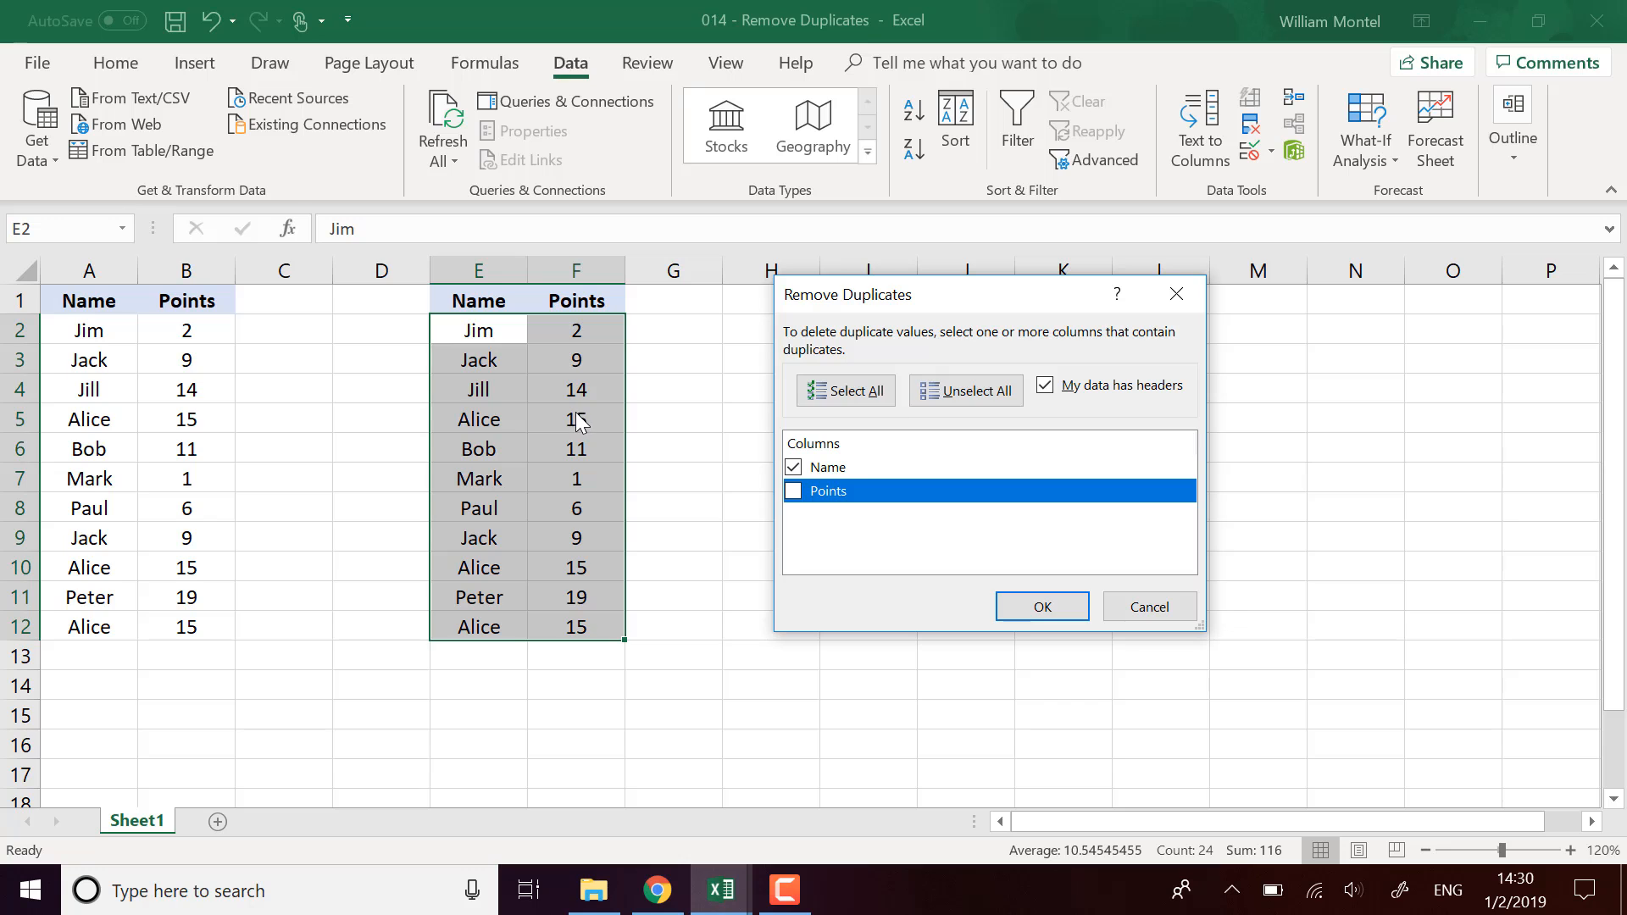
click(1044, 609)
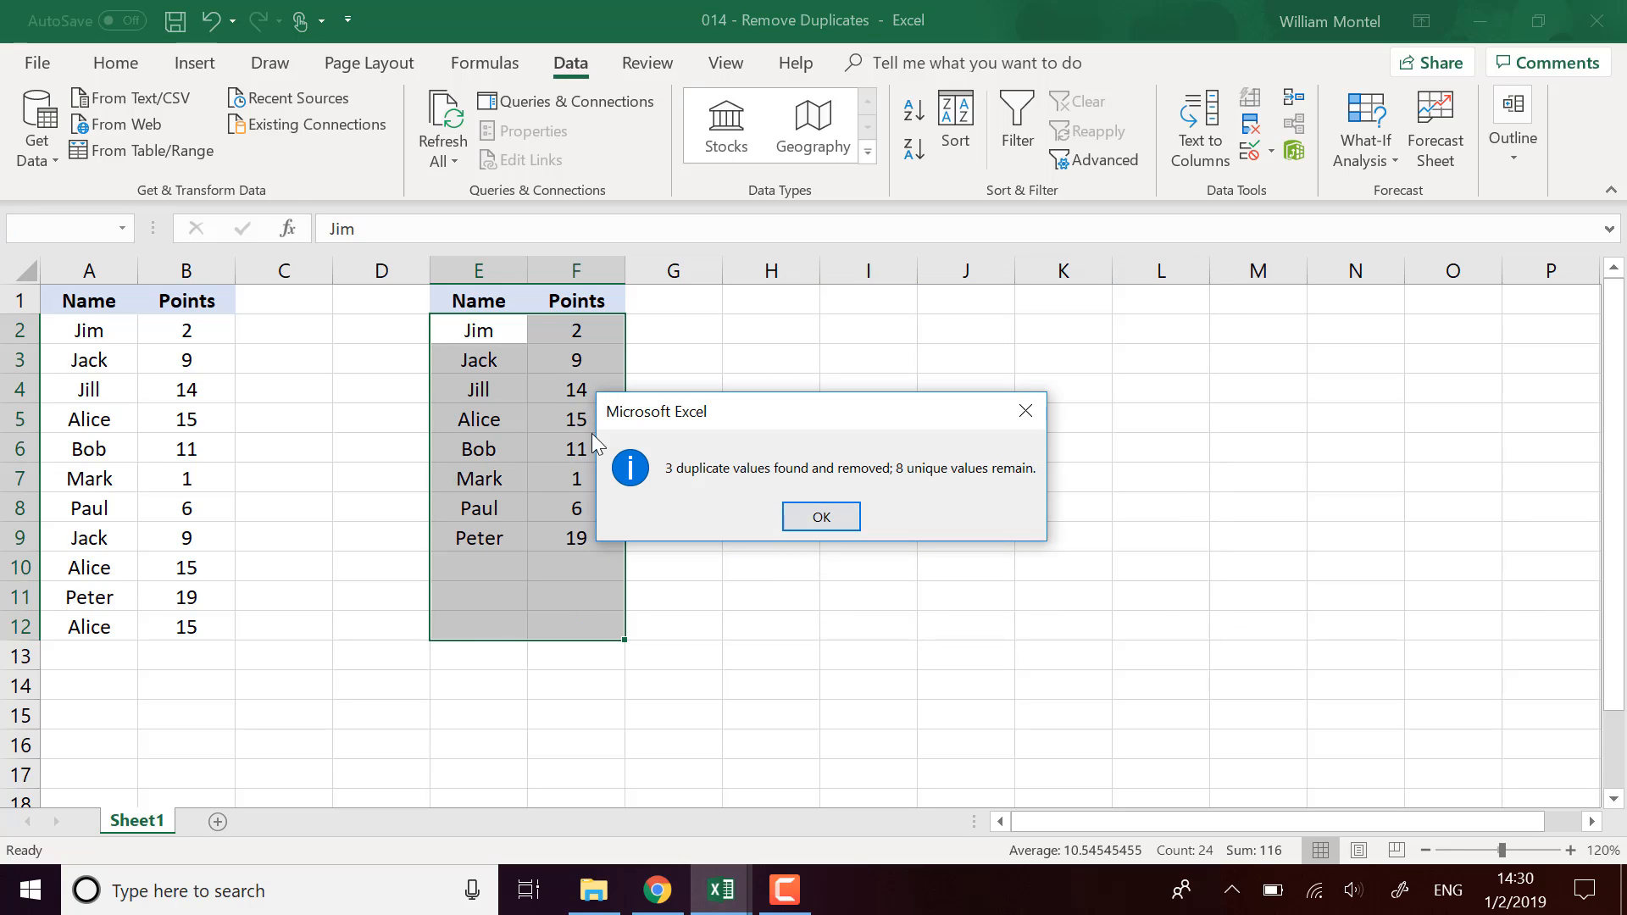
click(821, 517)
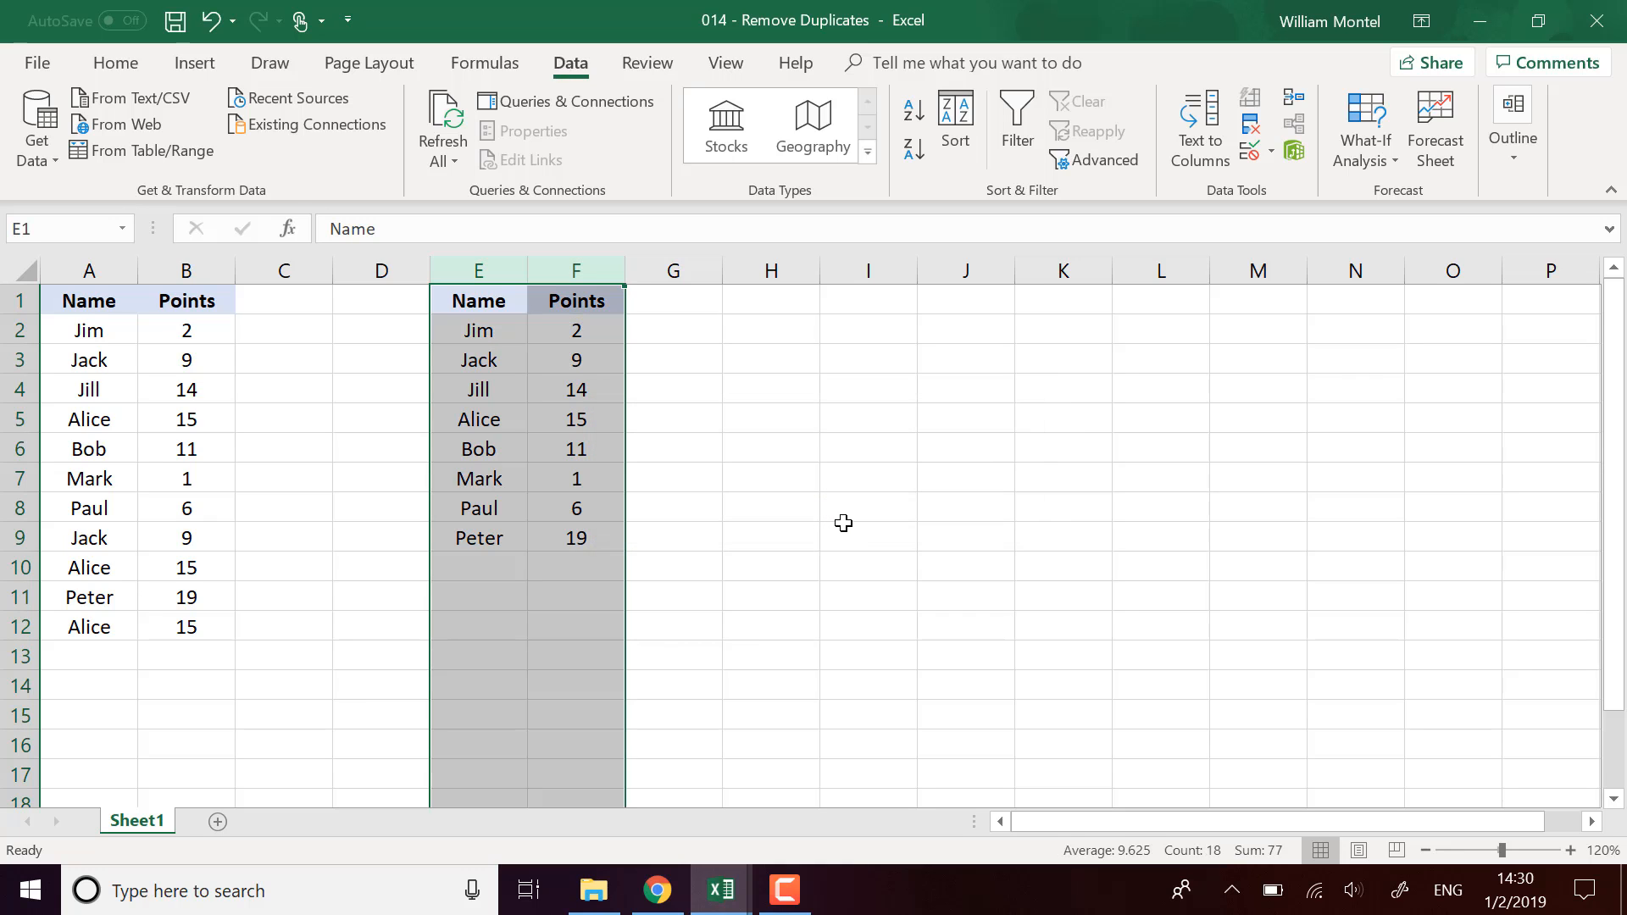
key(ctrl+z)
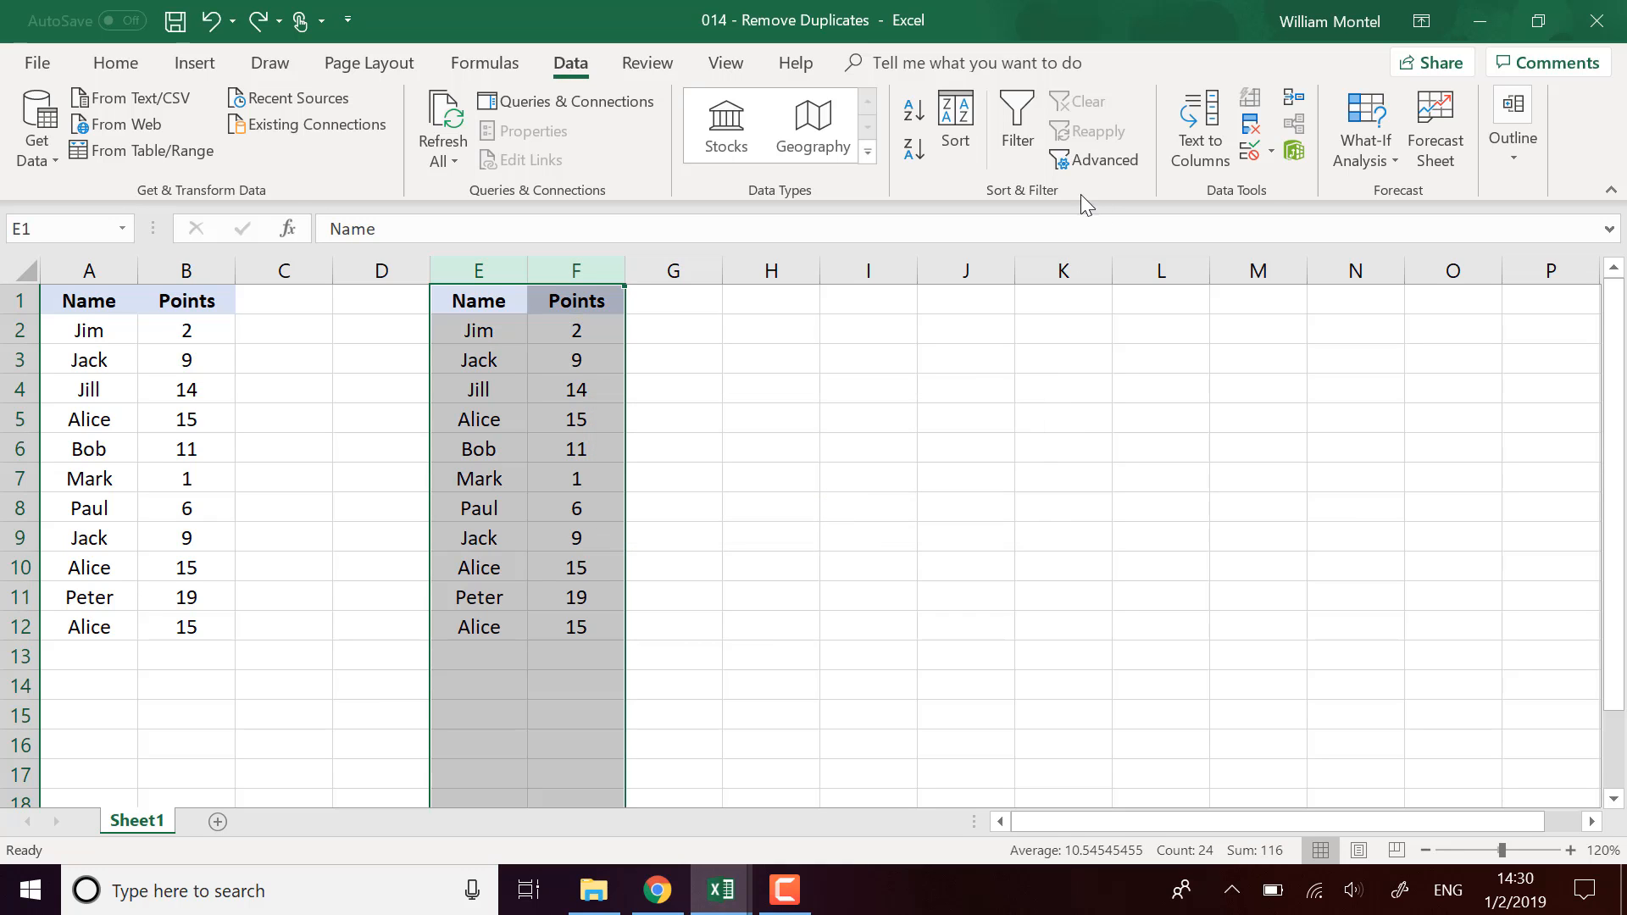
- Try Remove Duplicates on columns E:F comparing both Name and Points, and undo the removal
click(1251, 125)
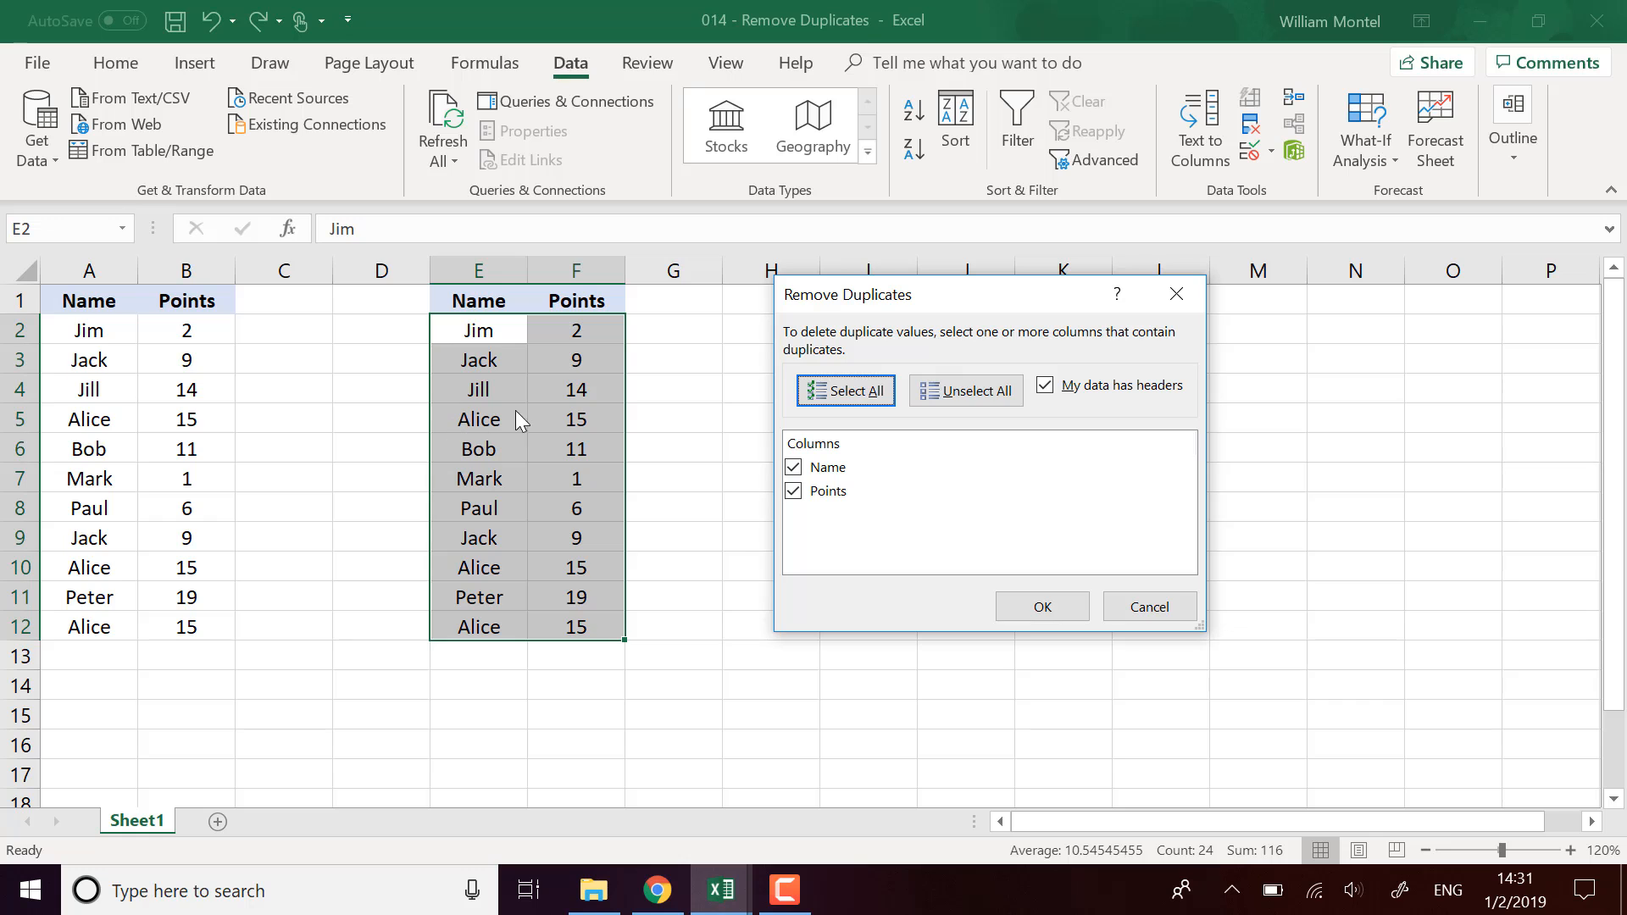
click(1038, 607)
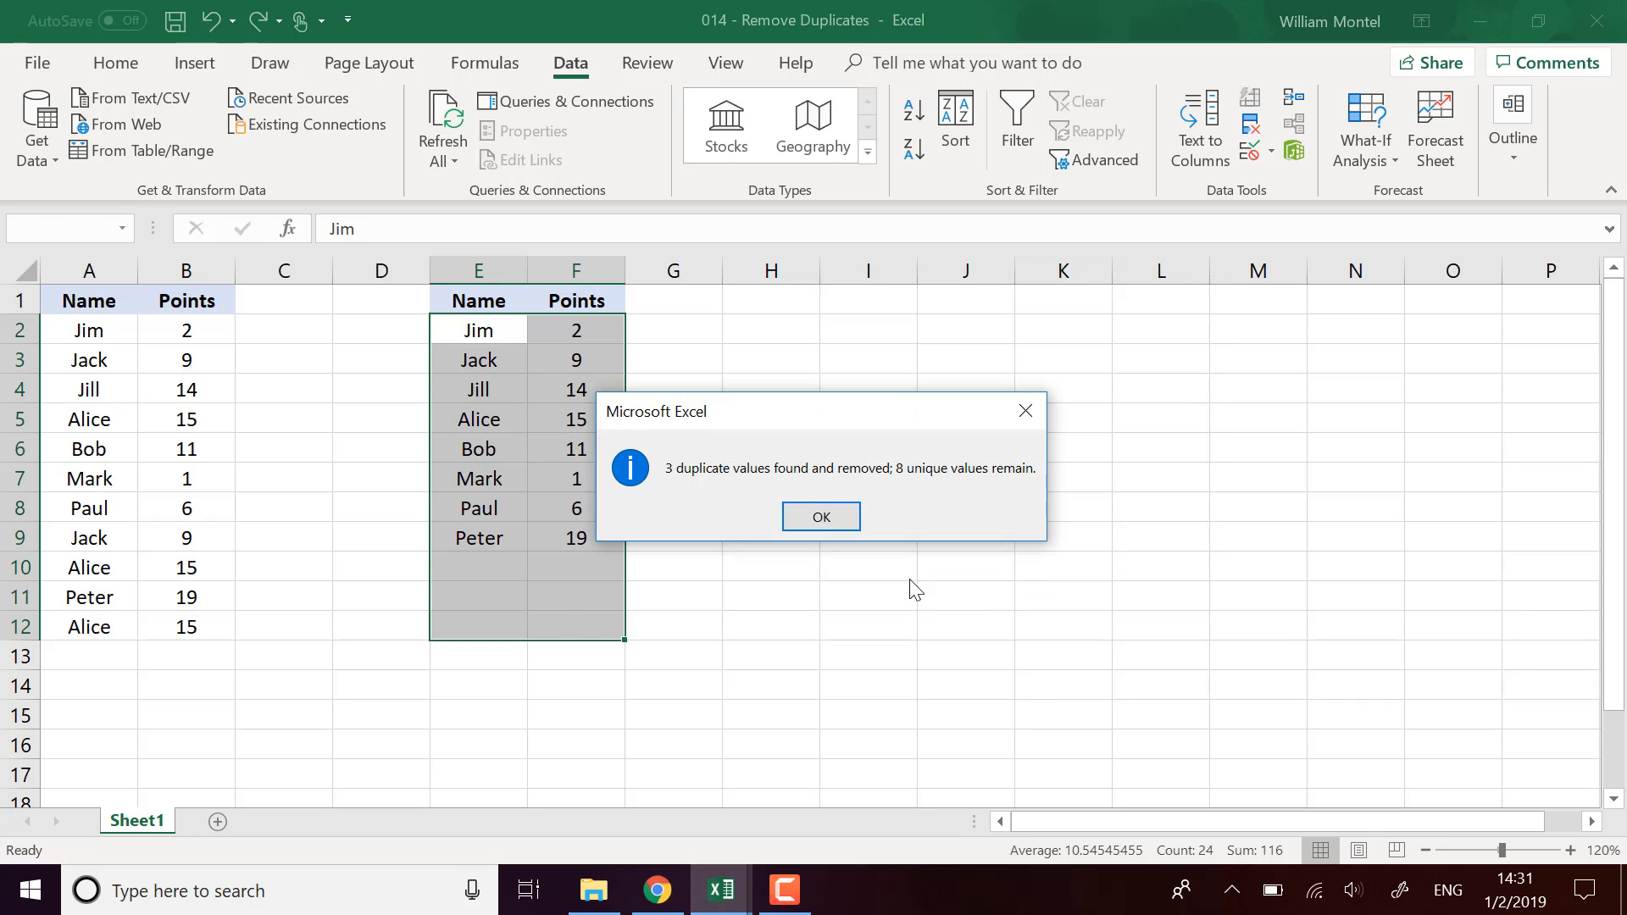
click(839, 516)
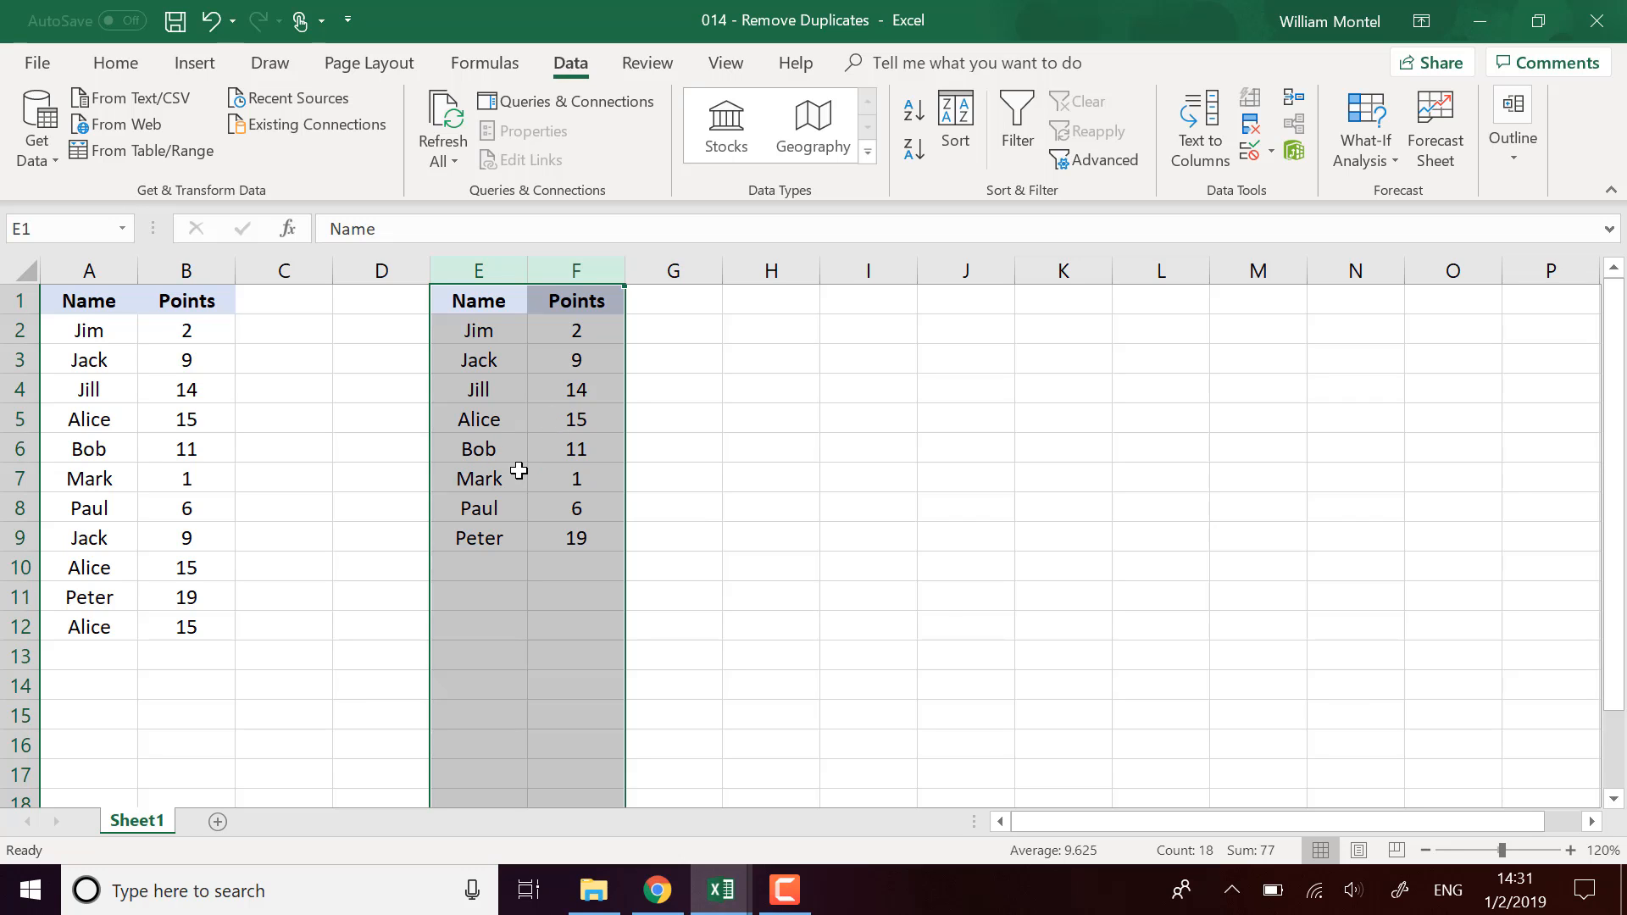
key(ctrl+z)
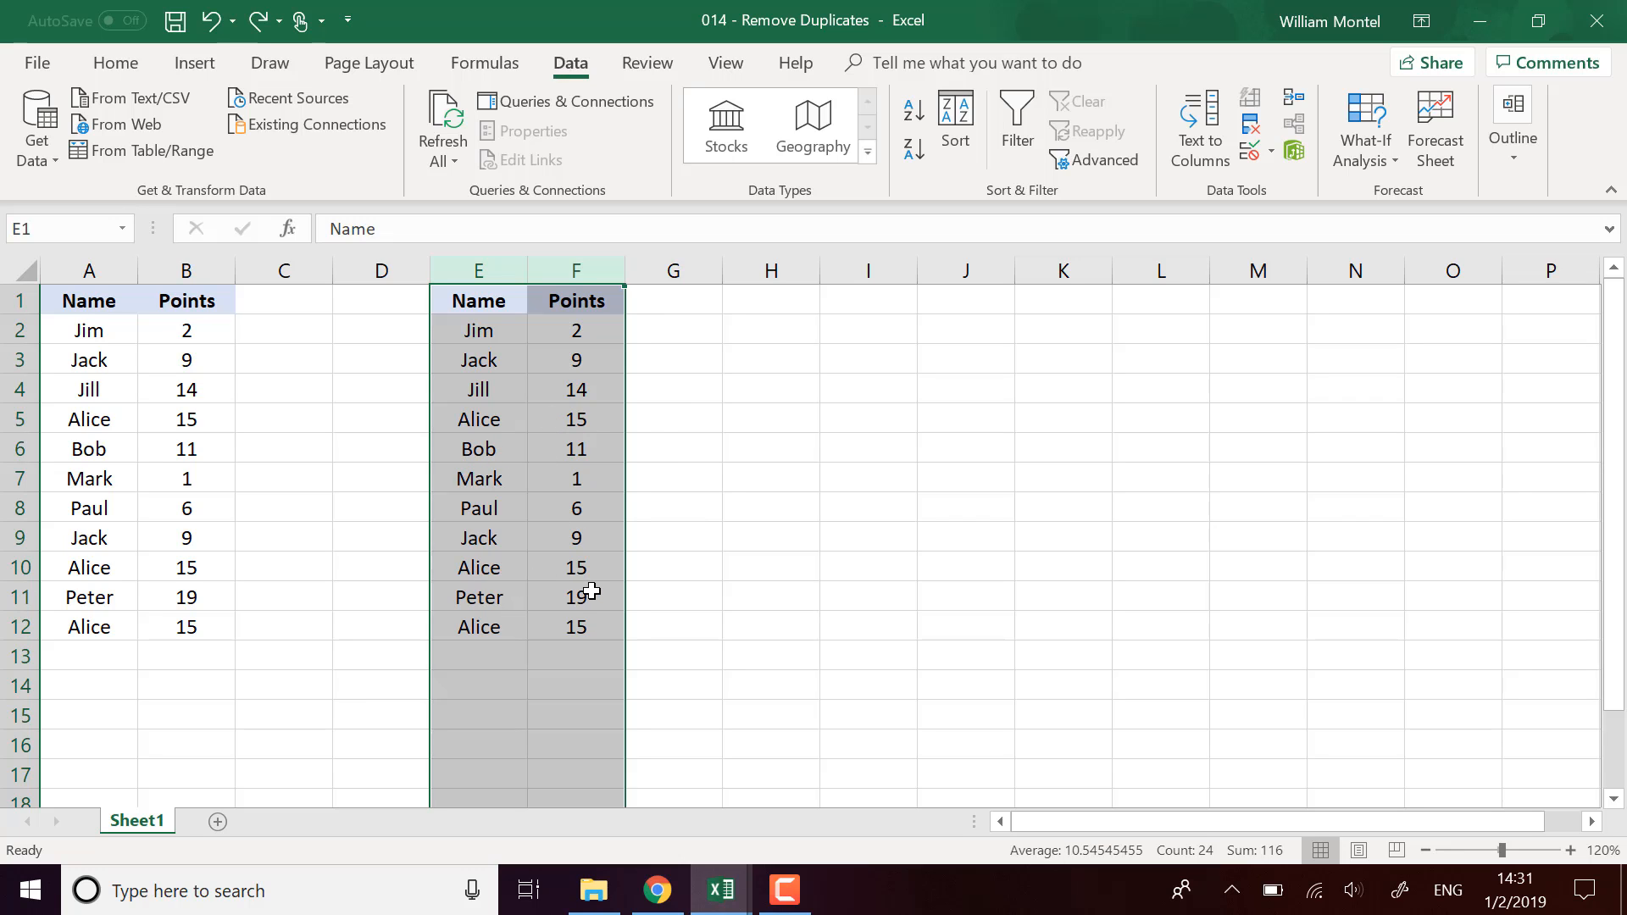
- Remove the duplicate rows from the copied table in columns E:F, comparing both Name and Points and treating the first row as headers
click(585, 593)
click(505, 626)
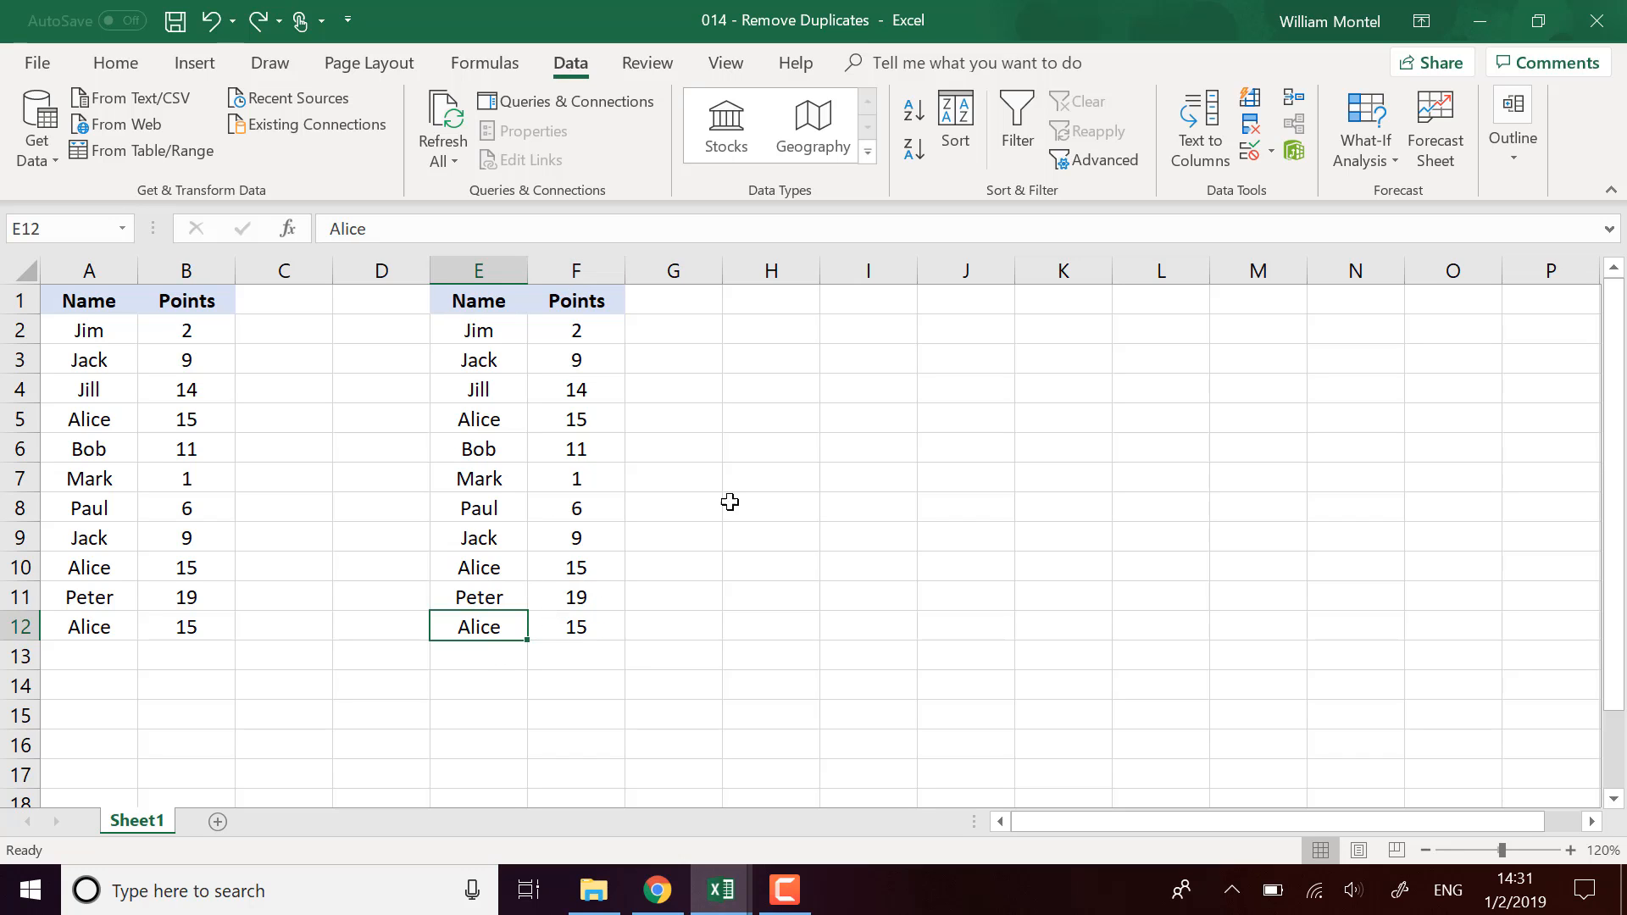
drag(489, 270, 580, 254)
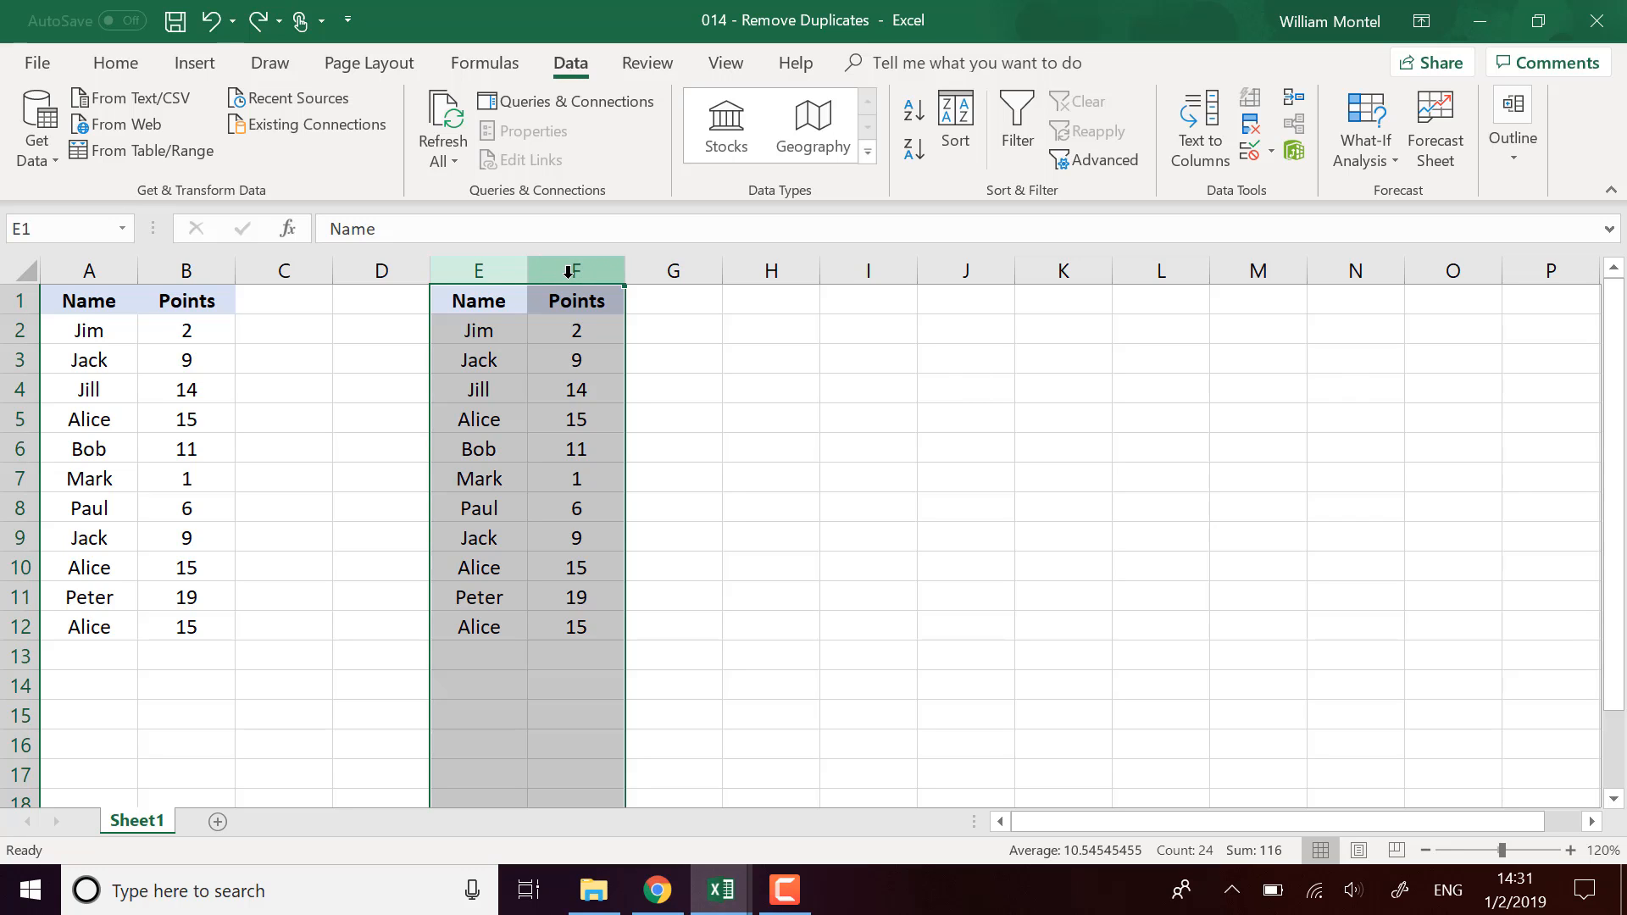
click(1251, 128)
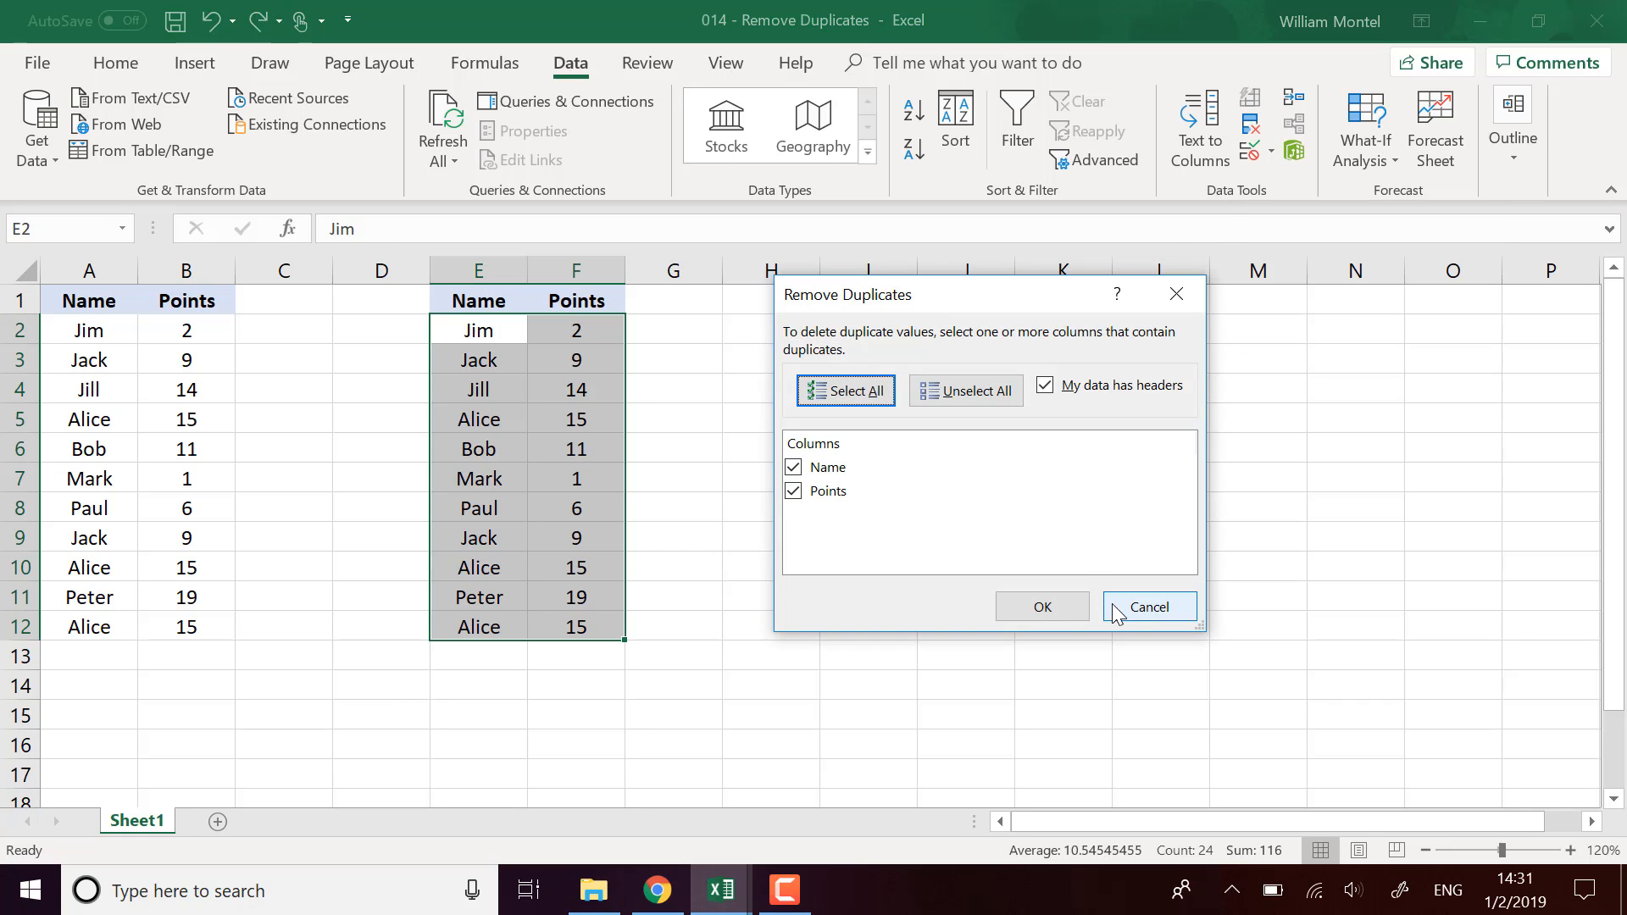
click(1049, 609)
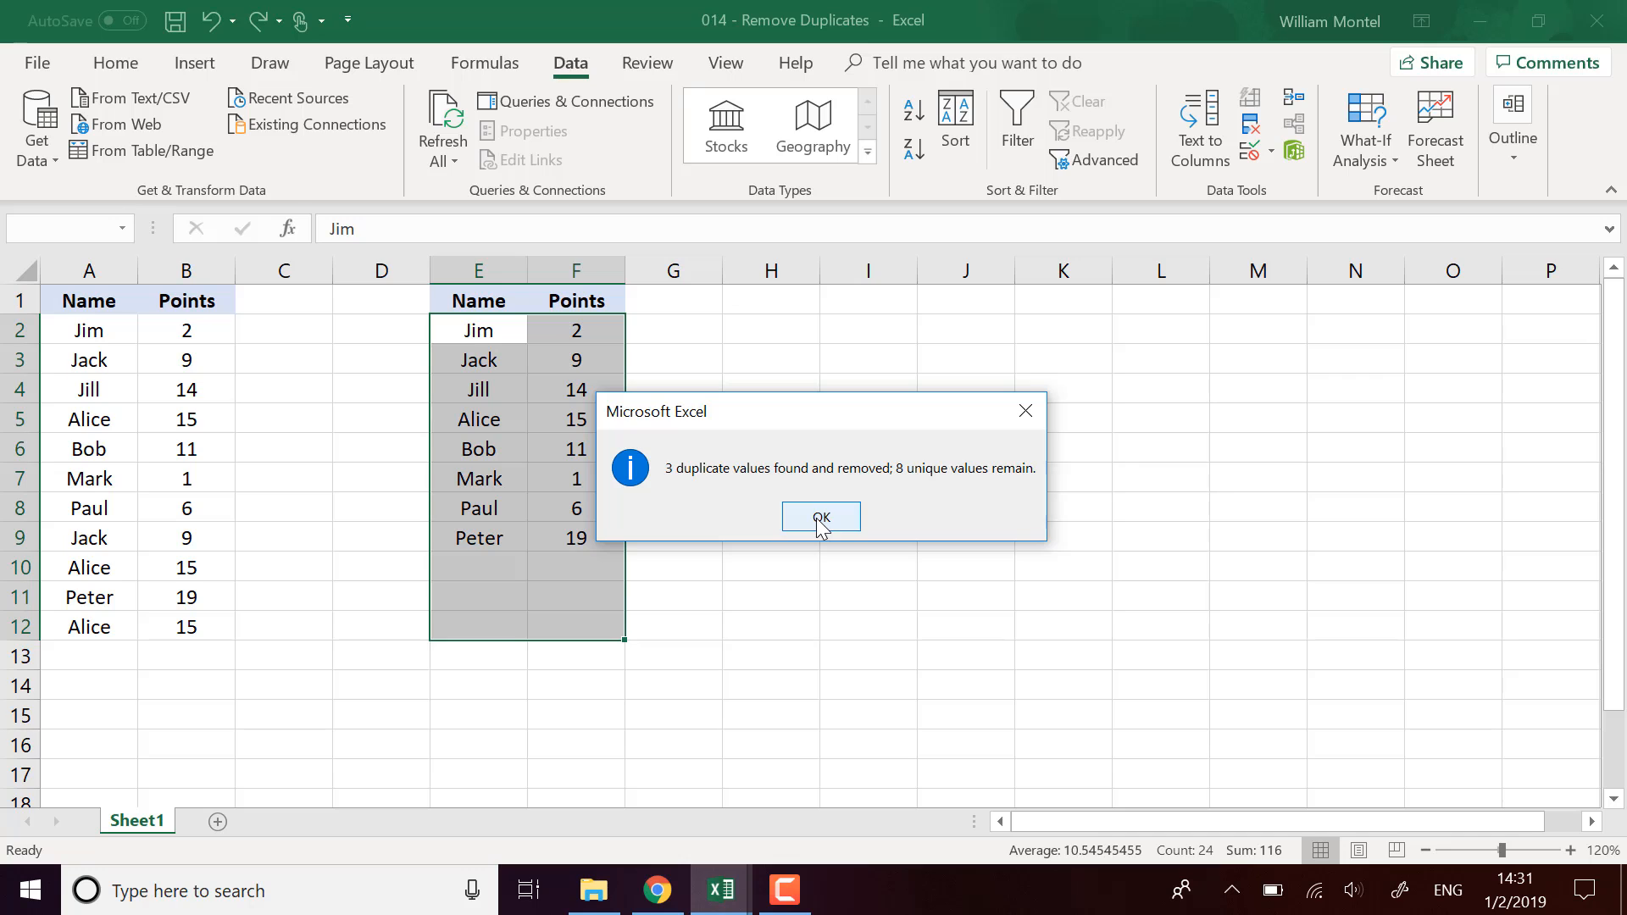
click(820, 519)
click(728, 355)
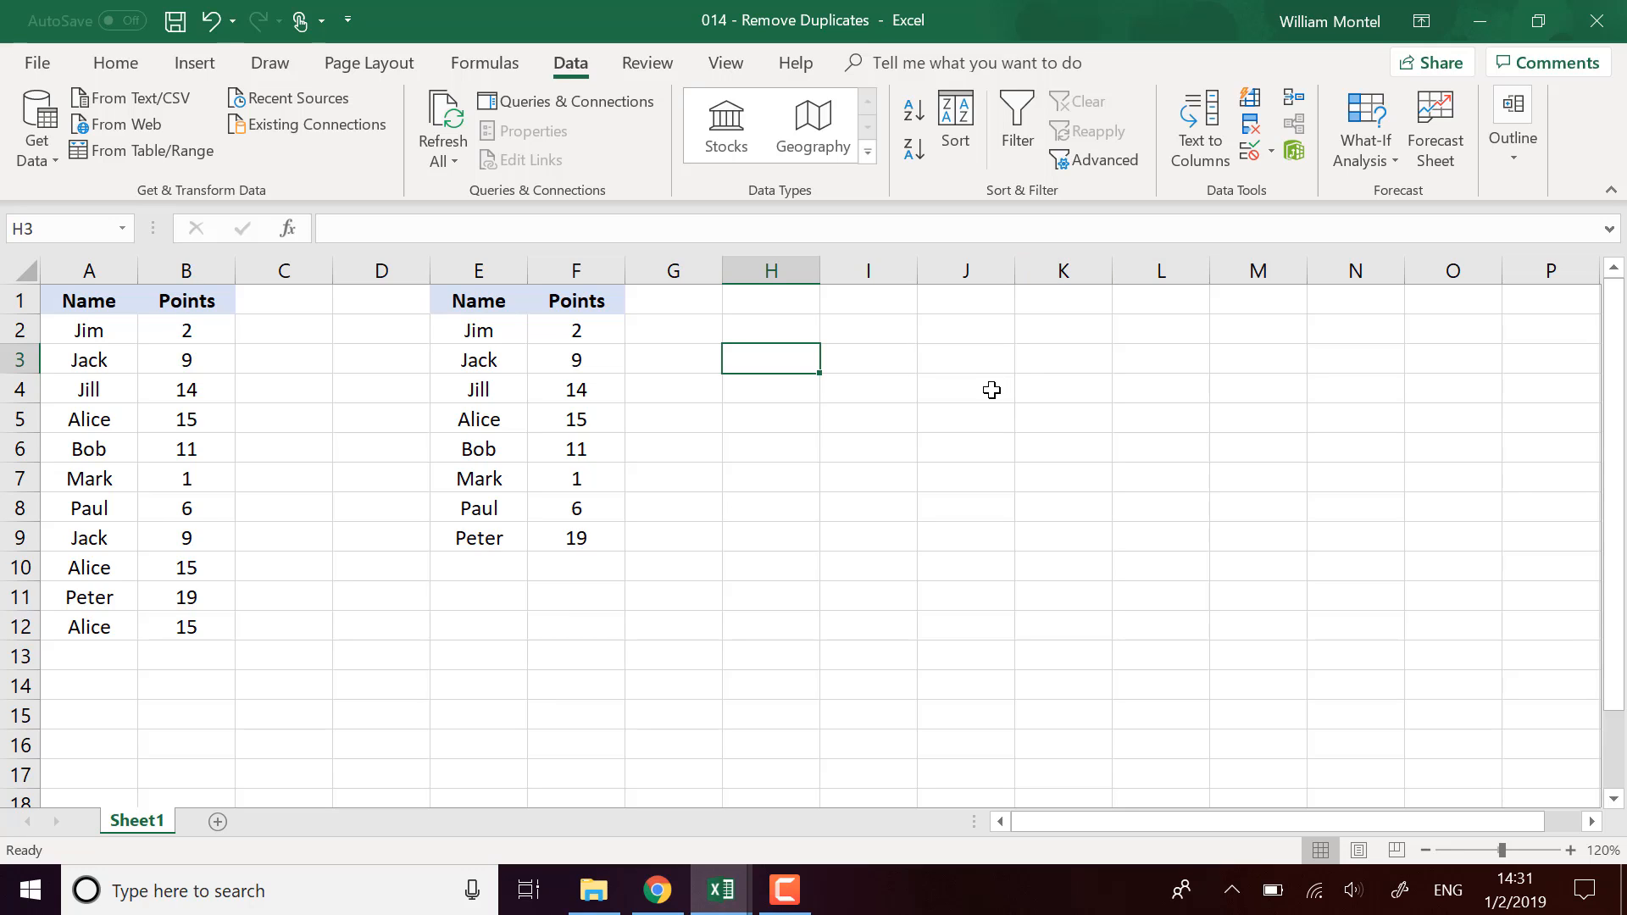
drag(477, 327, 575, 603)
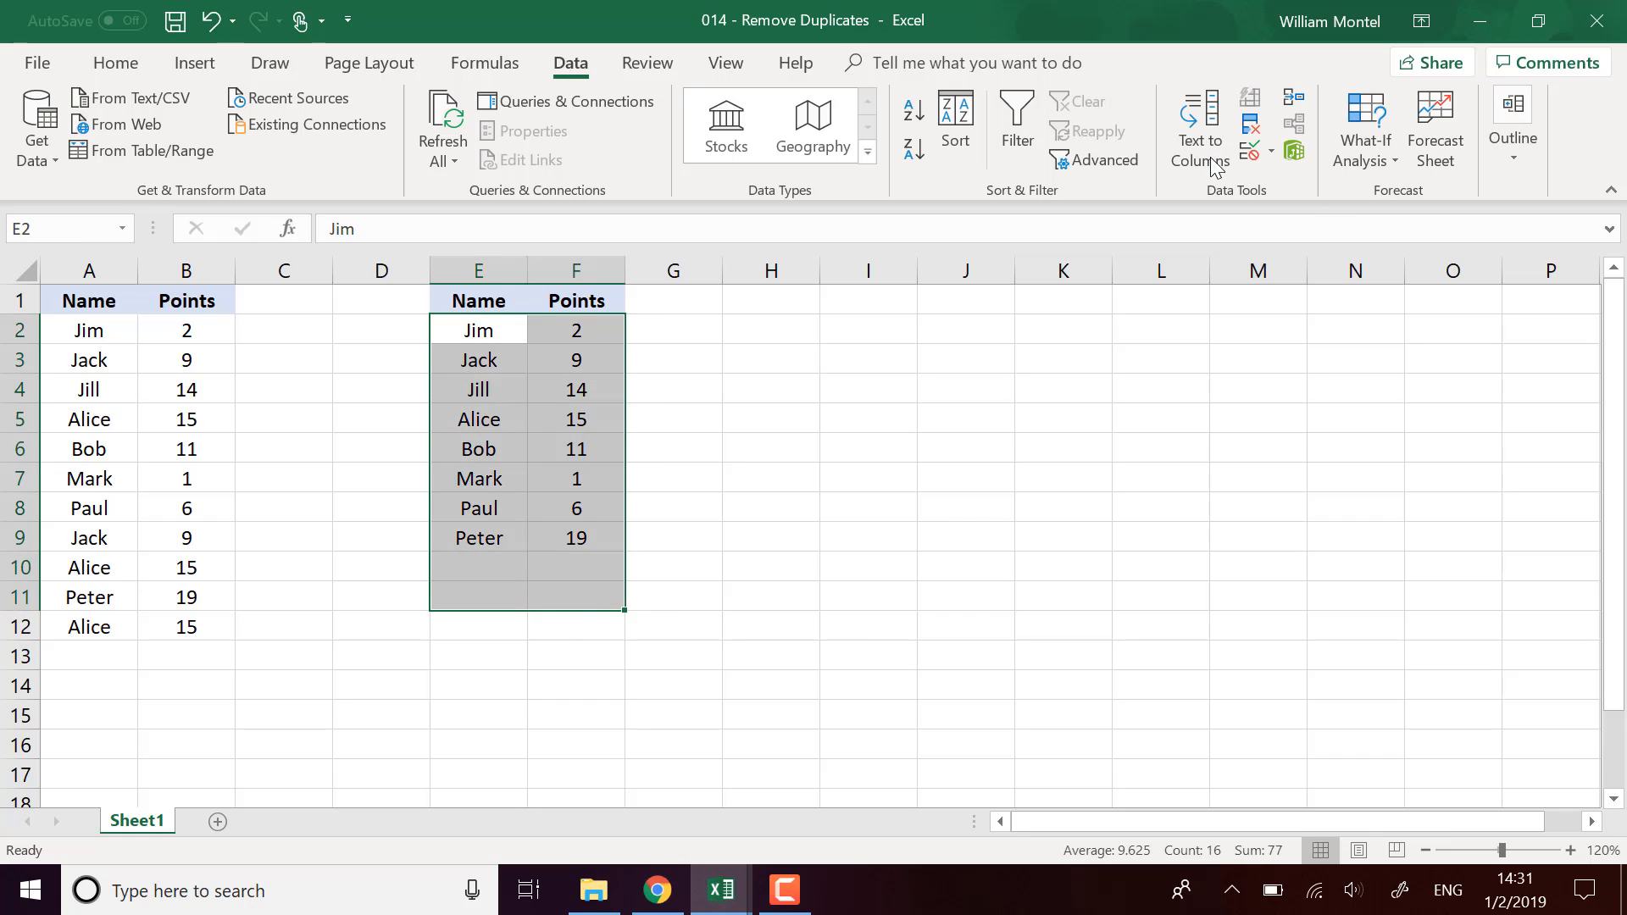
click(1060, 328)
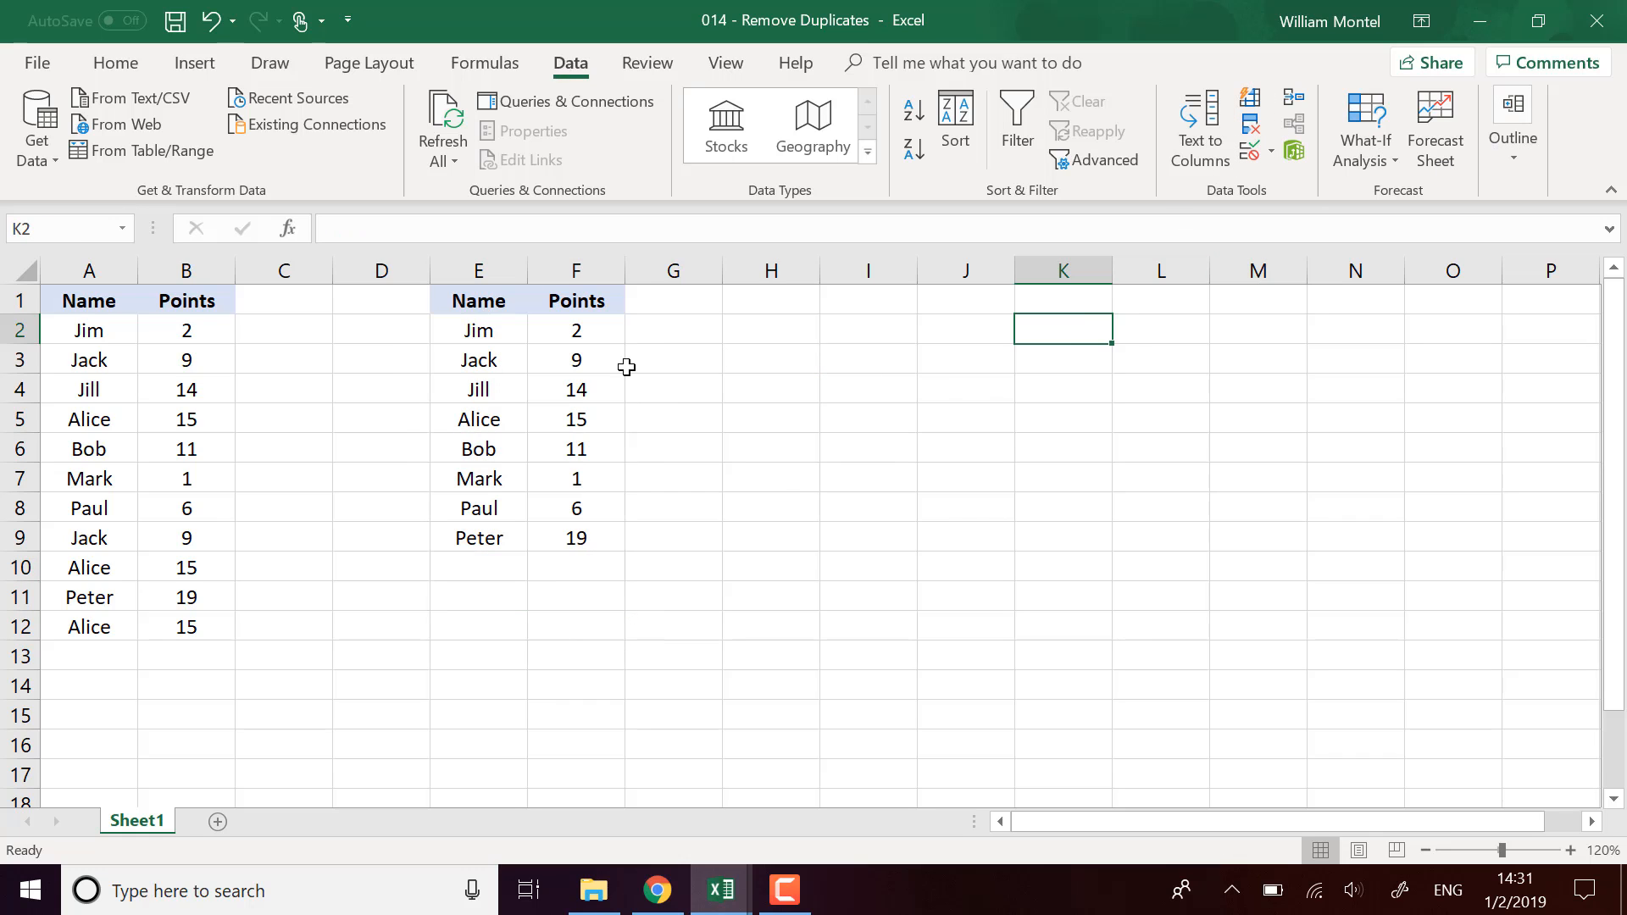
- Copy the original Name and Points columns A:B into columns H:I
drag(89, 271, 187, 271)
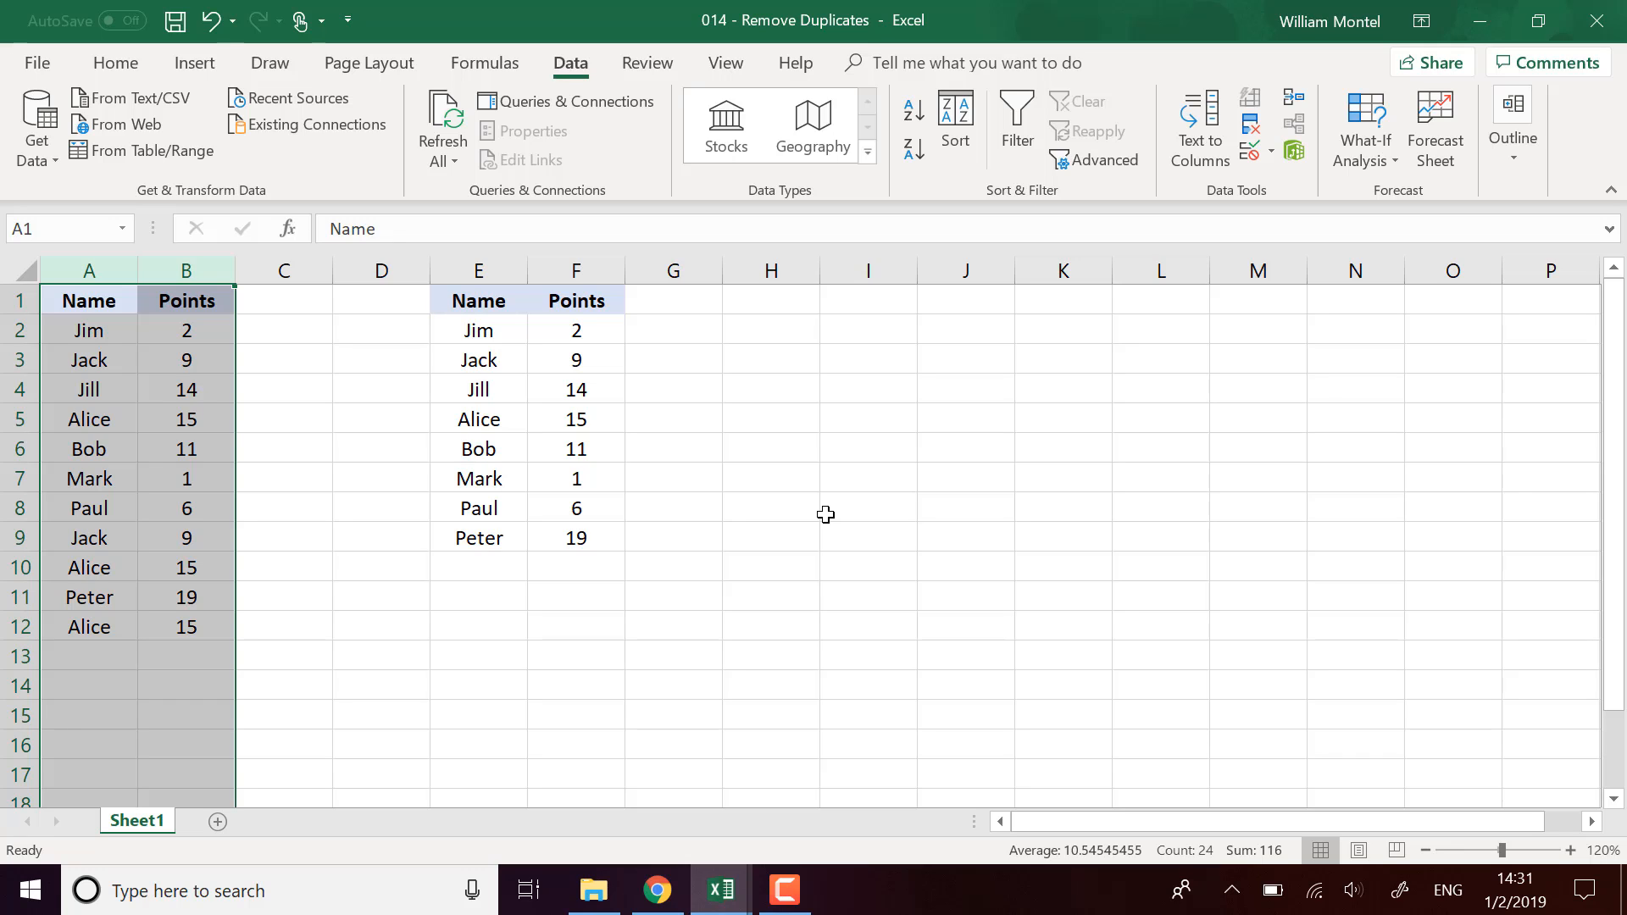
key(ctrl+c)
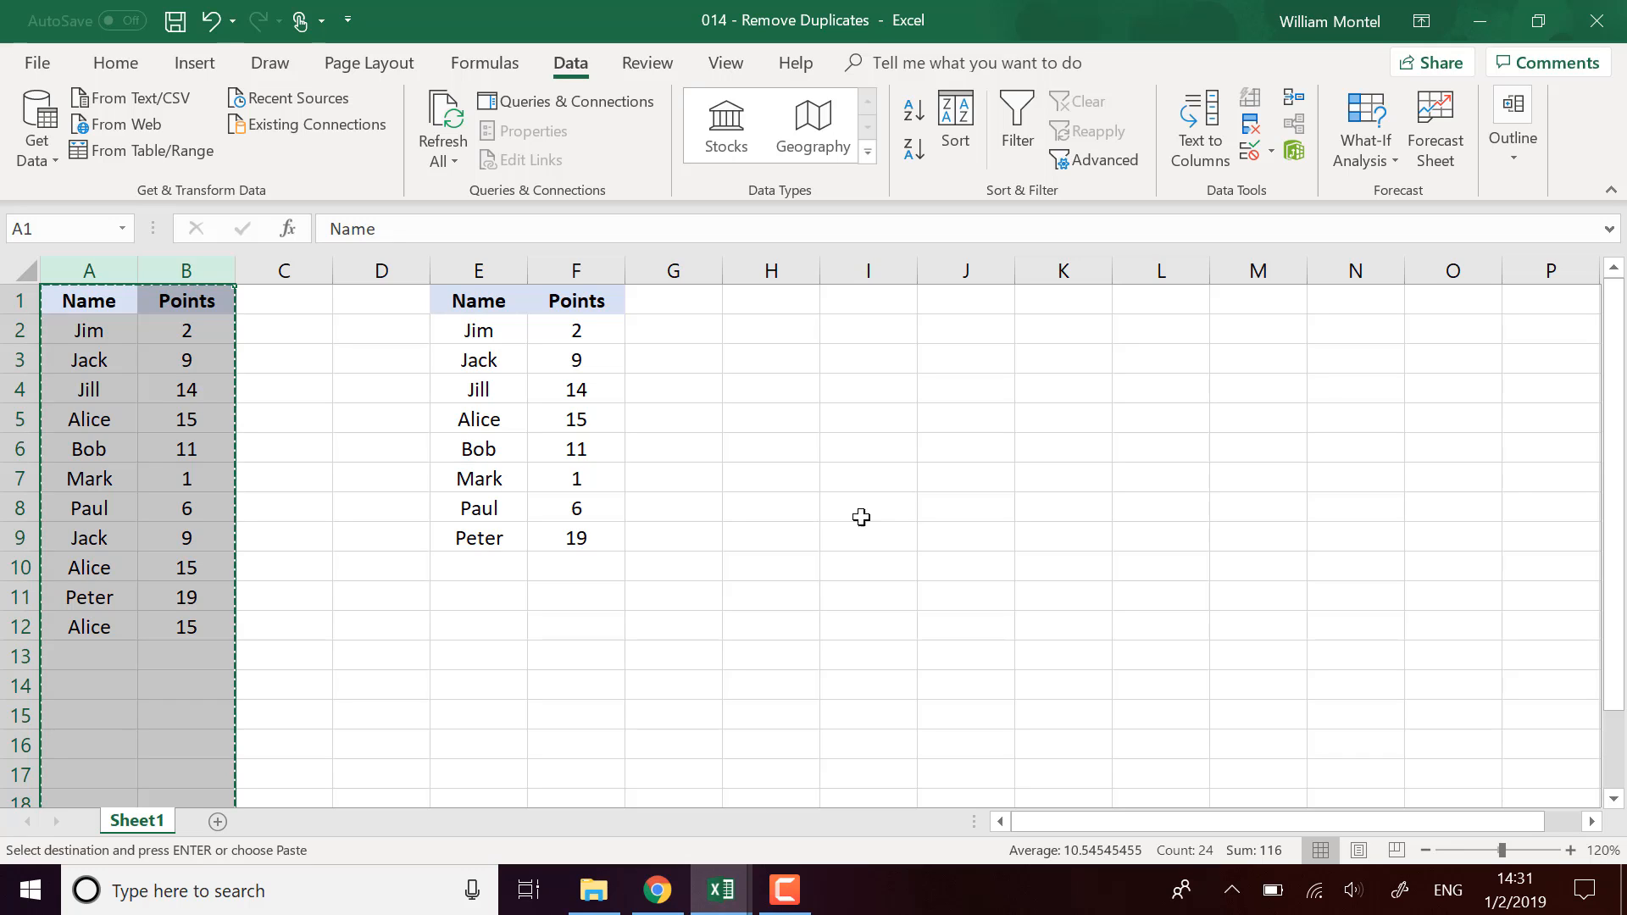
click(807, 308)
key(ctrl+v)
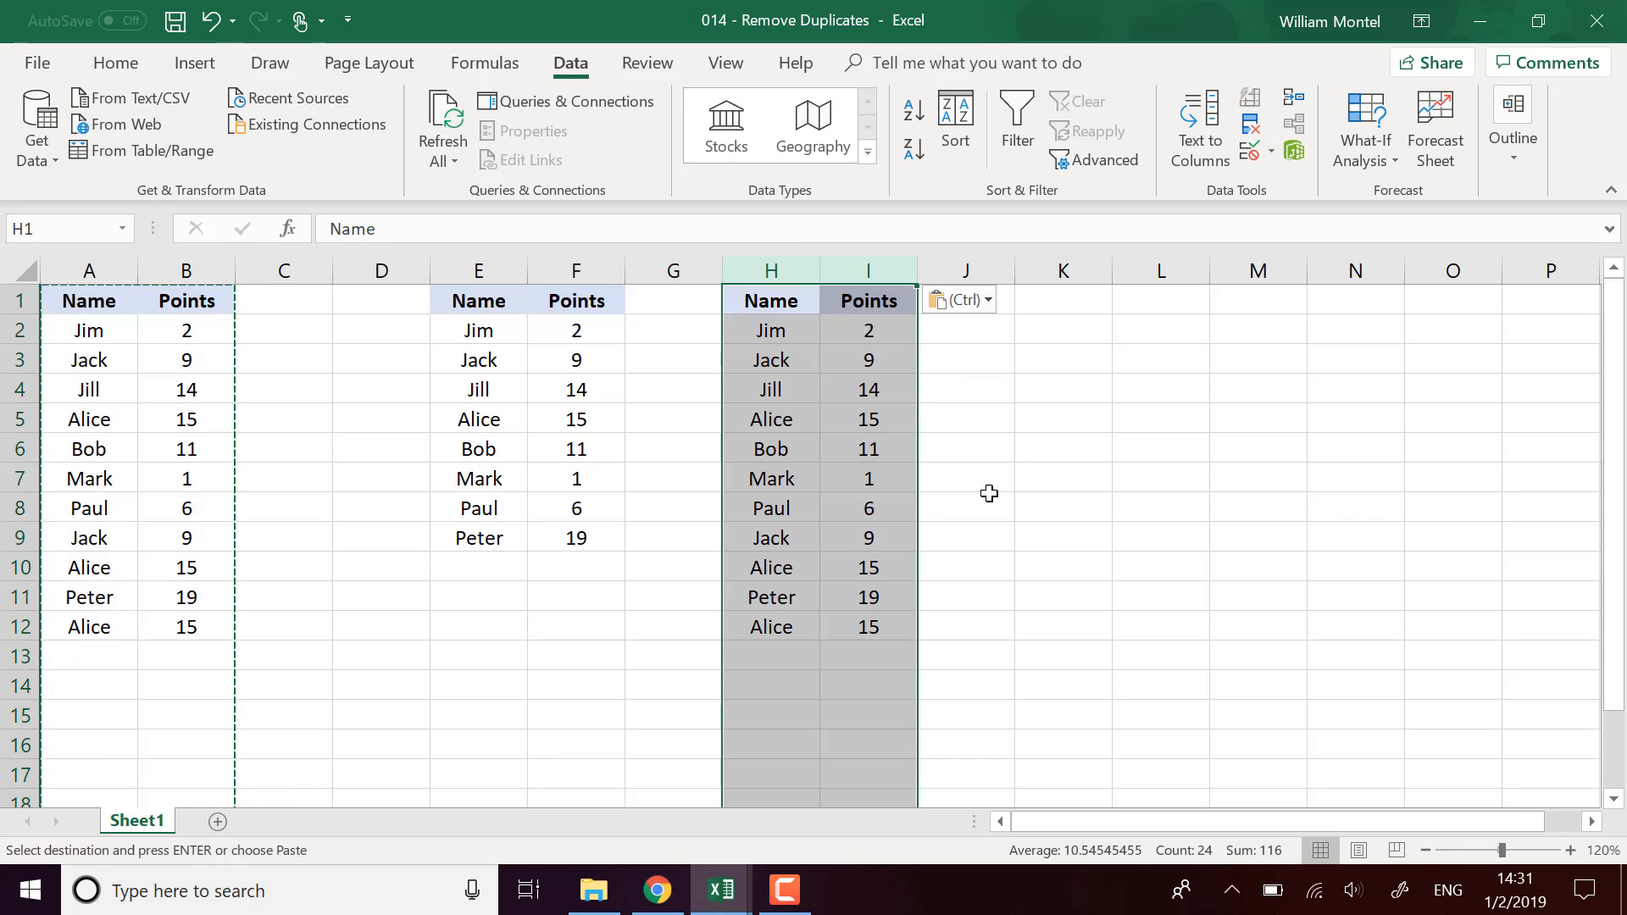
click(1032, 590)
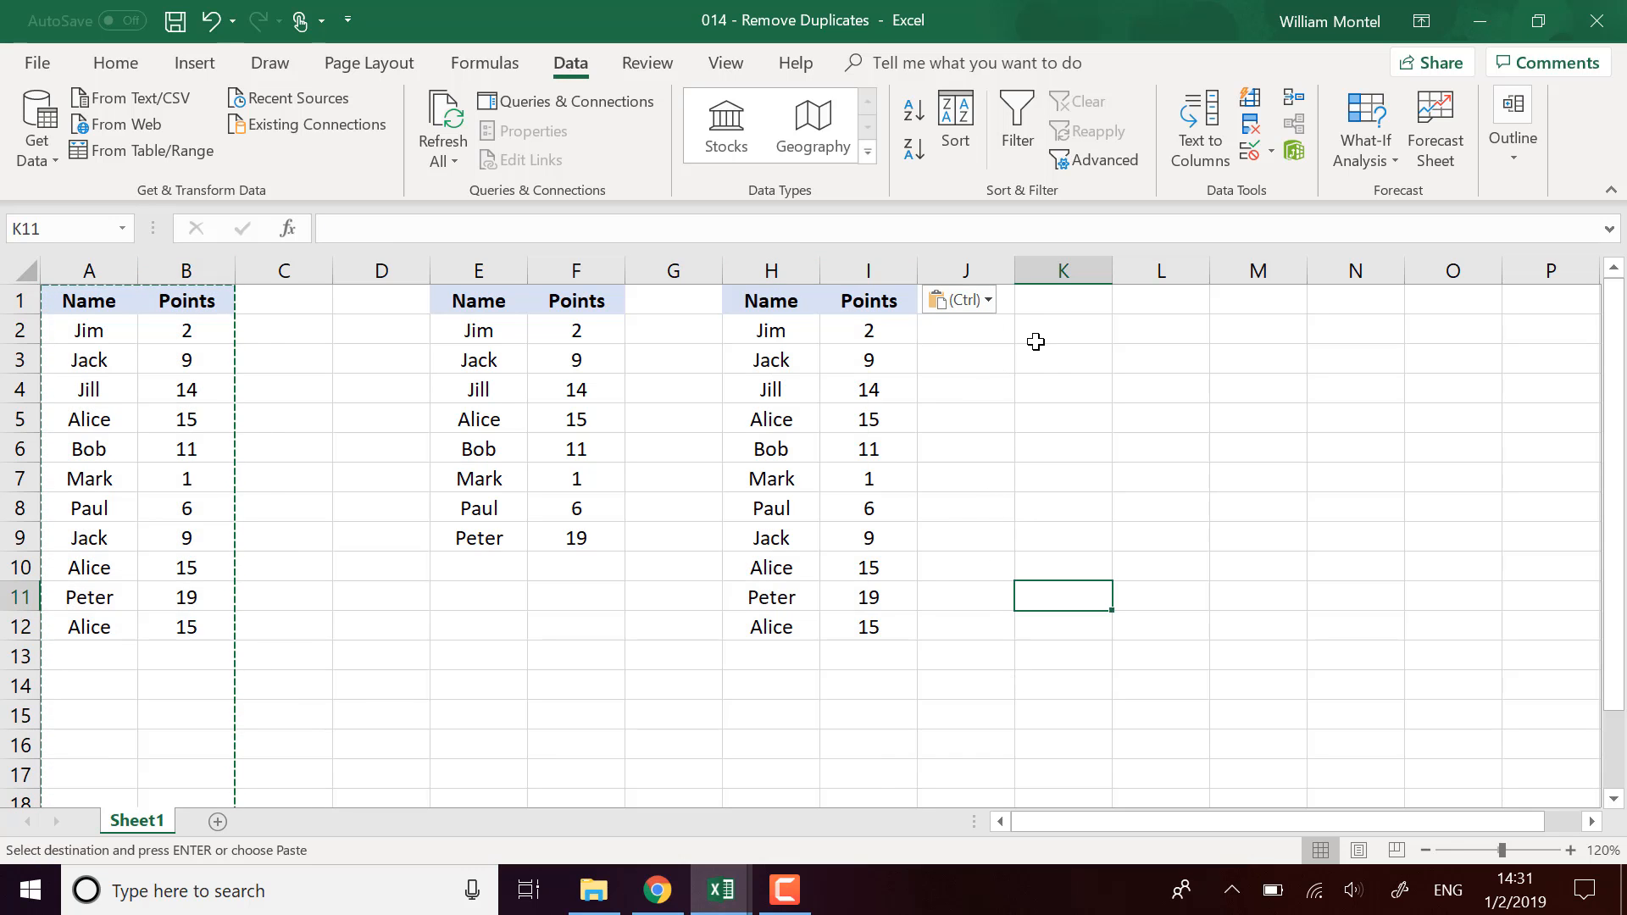
- Copy the Name and Points headers from H1:I1 into L1:M1
click(1035, 342)
click(1115, 485)
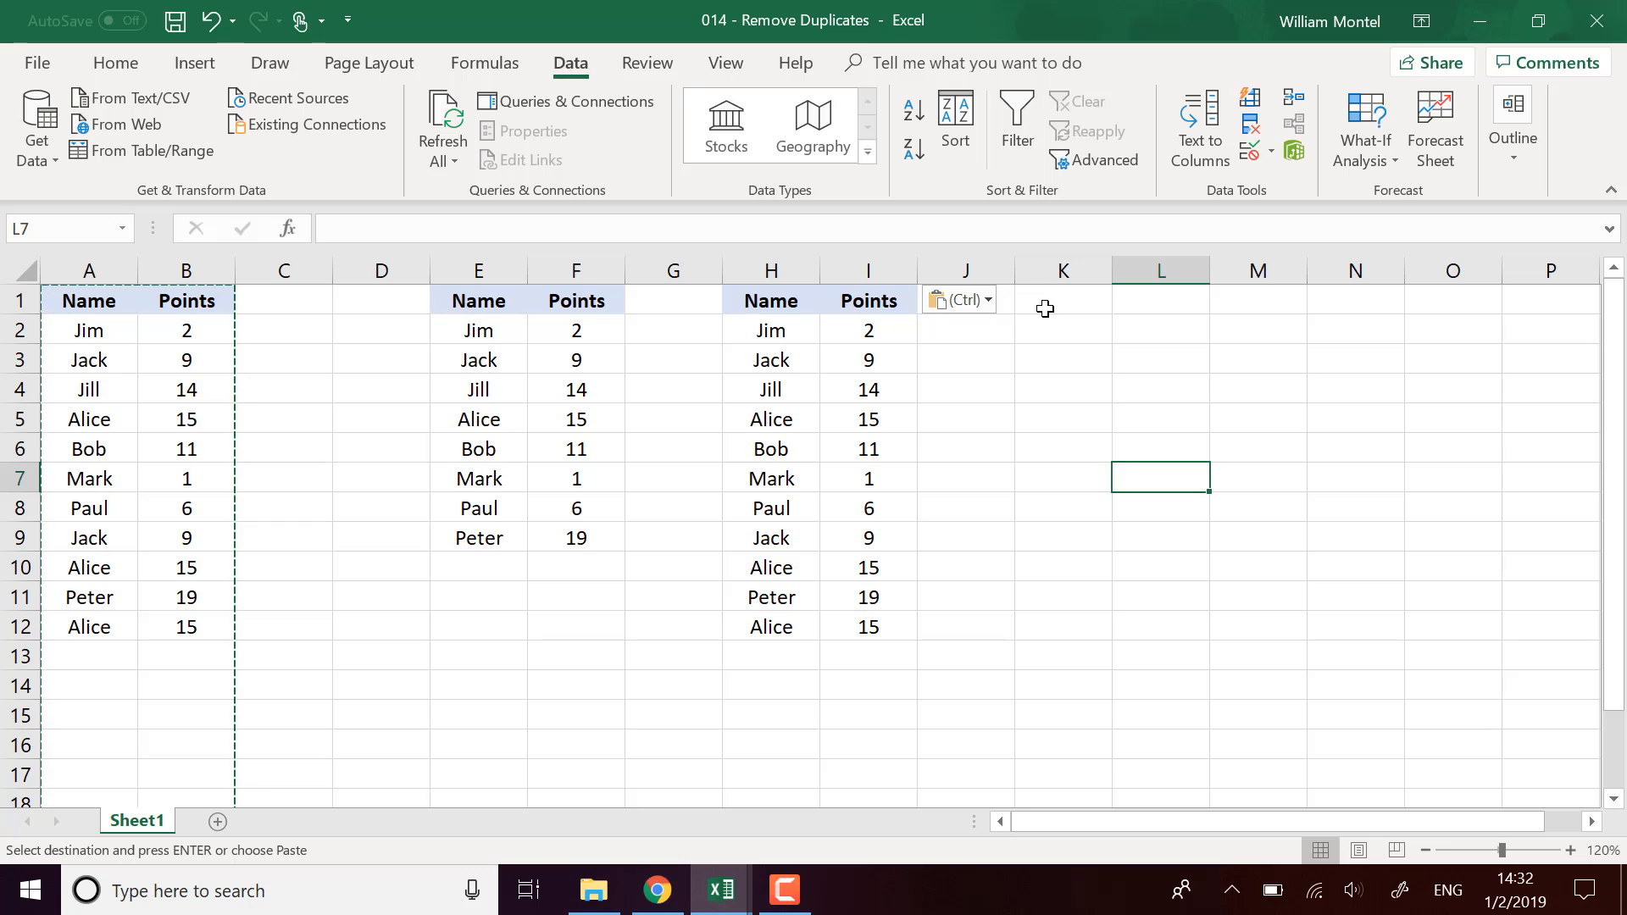
click(1050, 304)
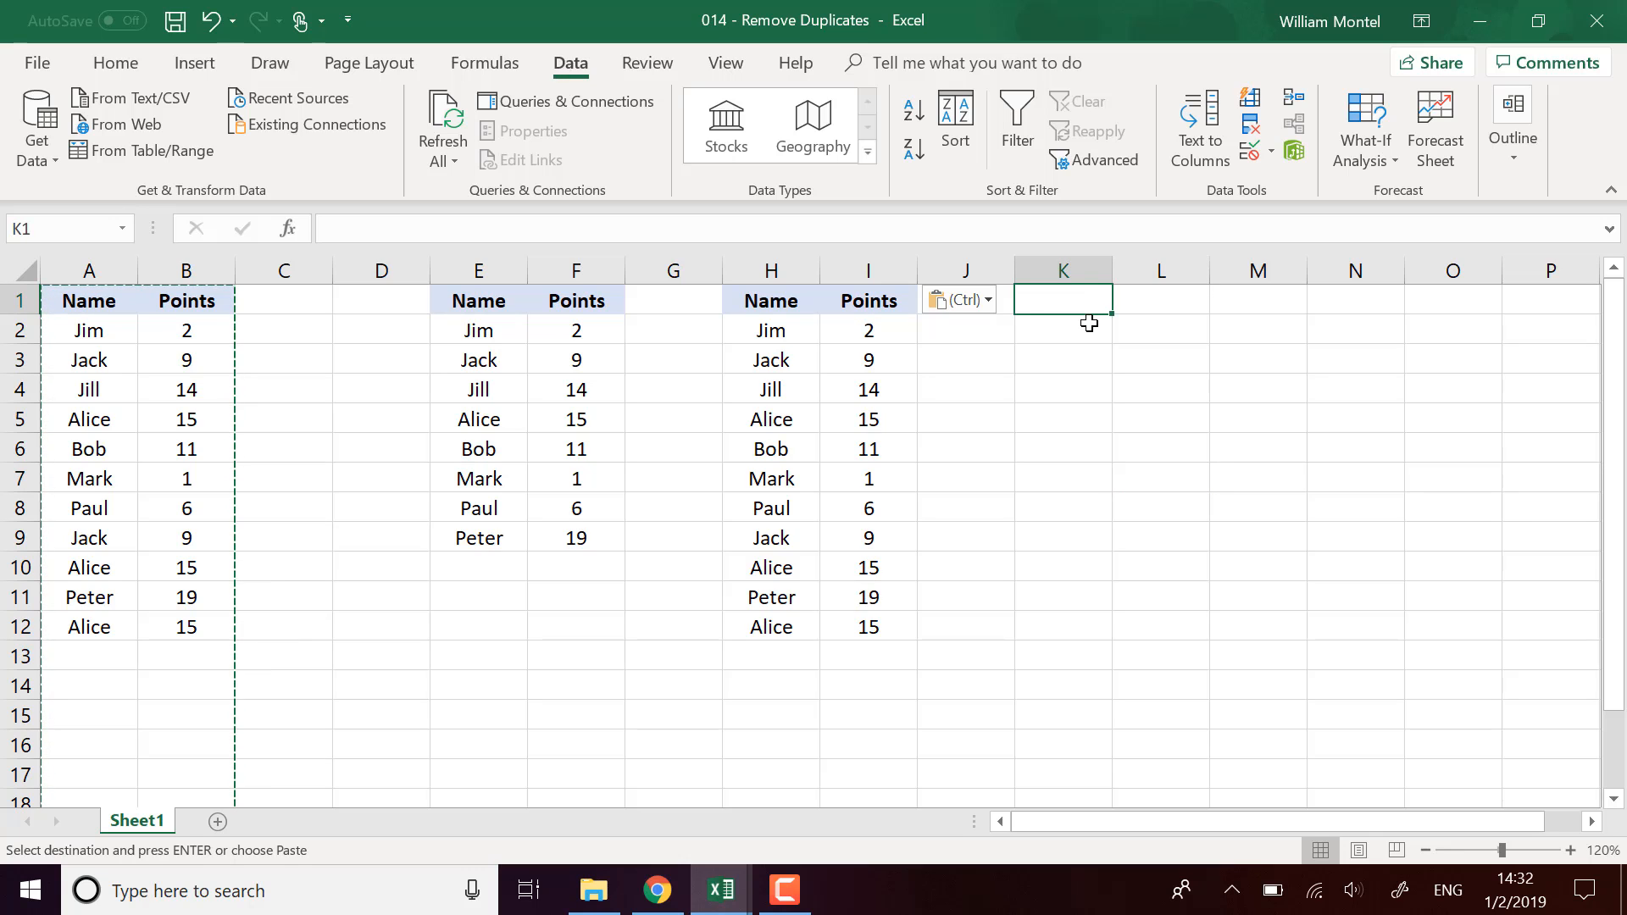
drag(791, 299, 847, 298)
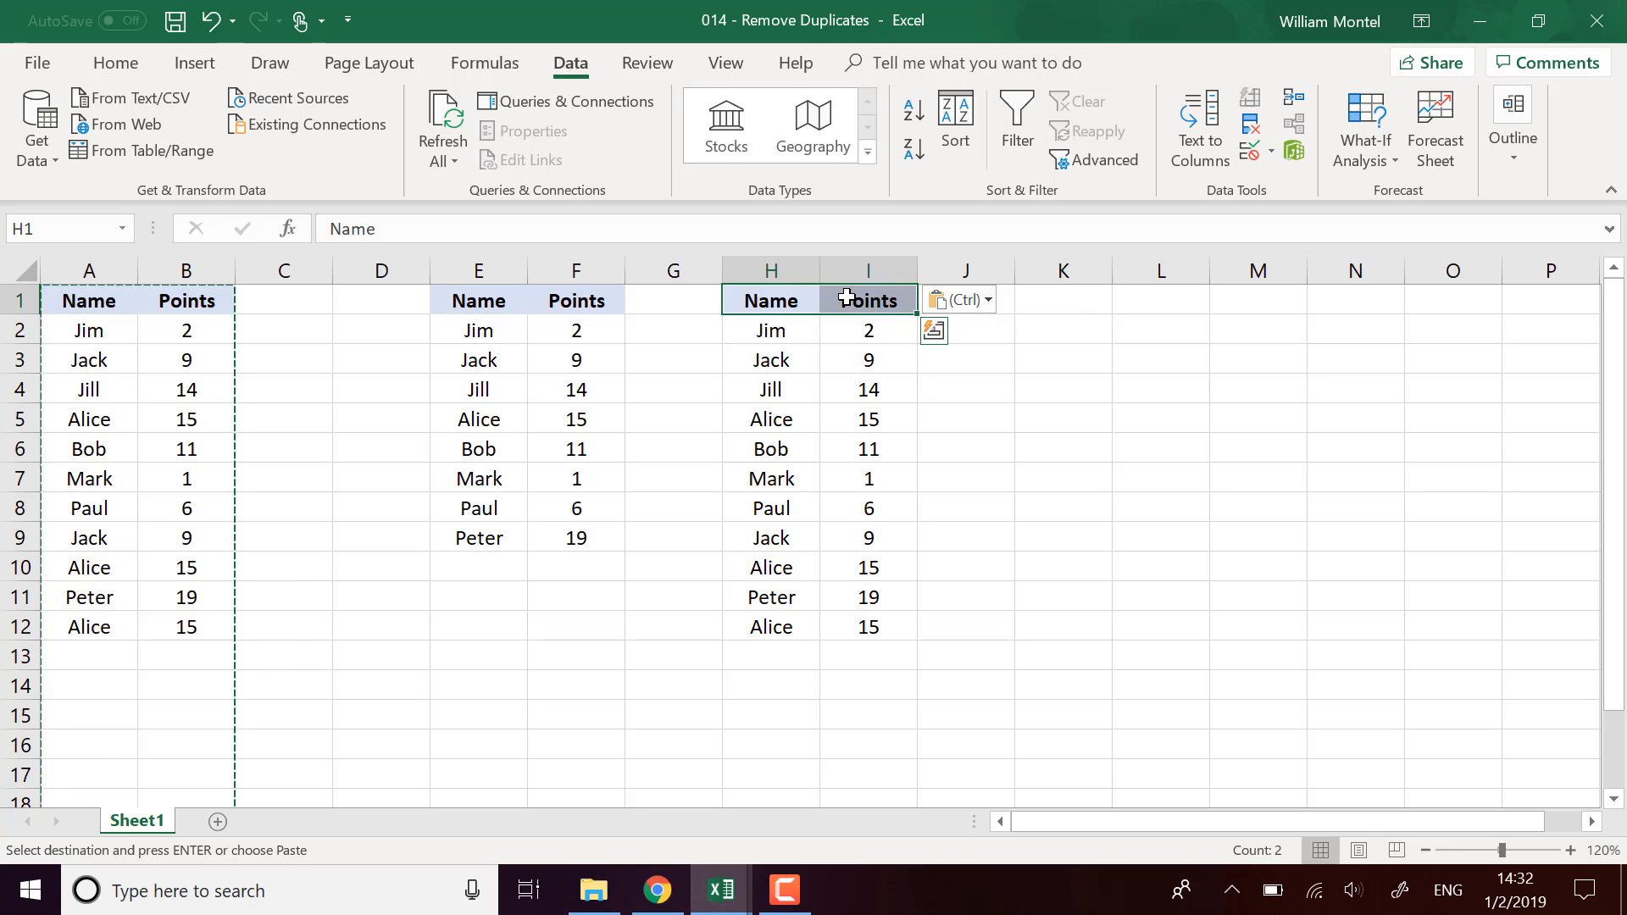
key(ctrl+c)
click(1145, 307)
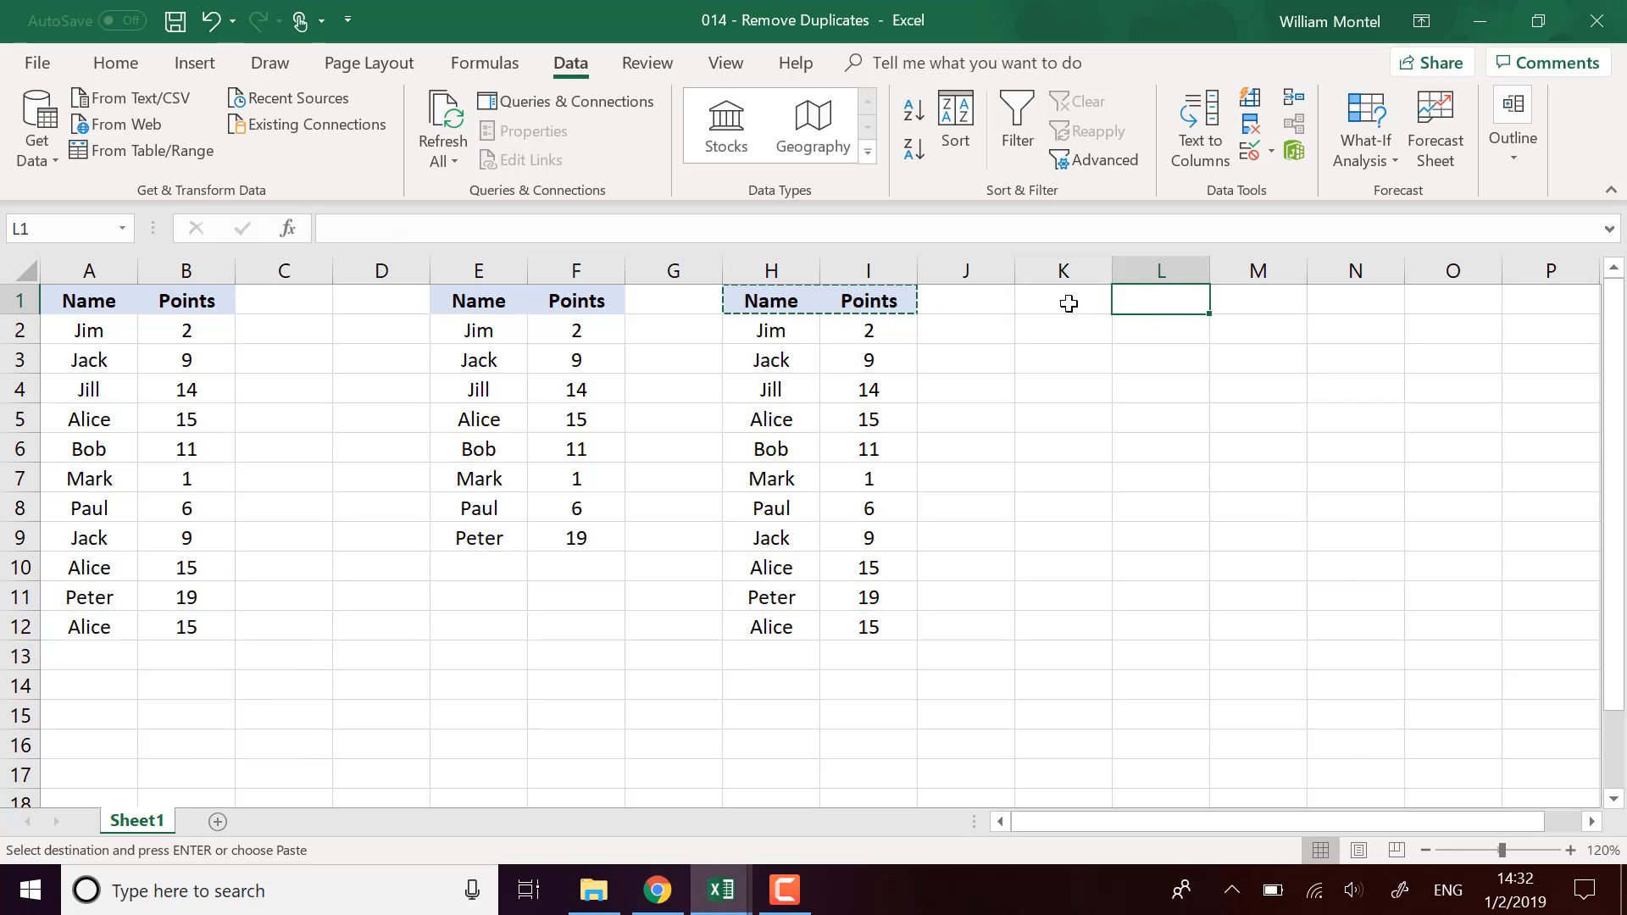
key(ctrl+v)
click(1173, 324)
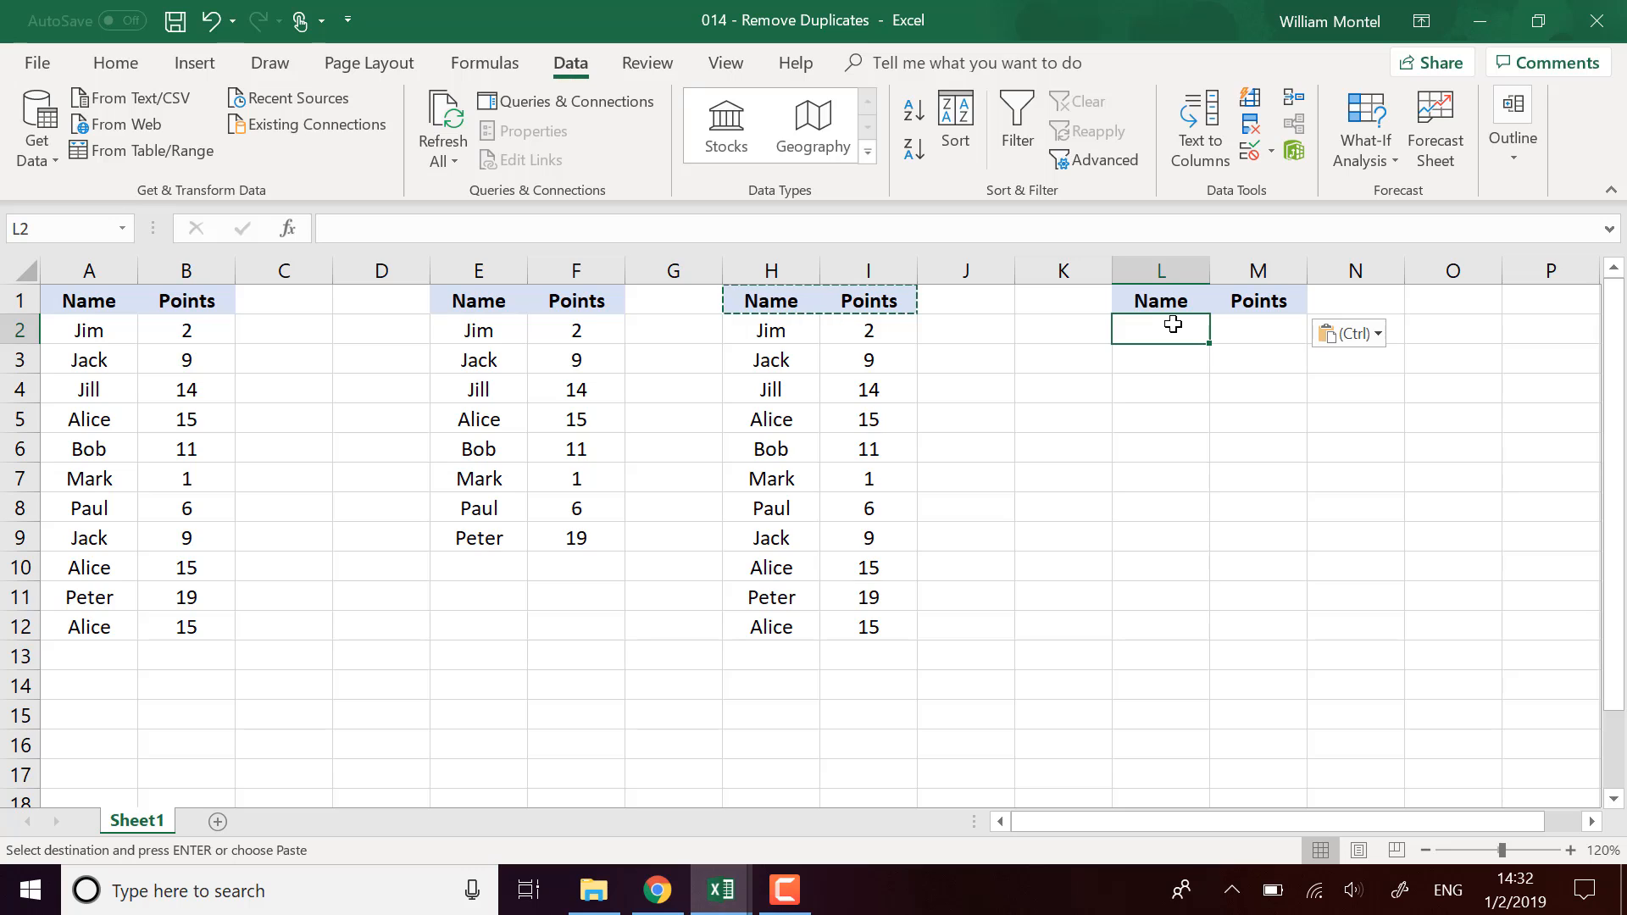
text(=)
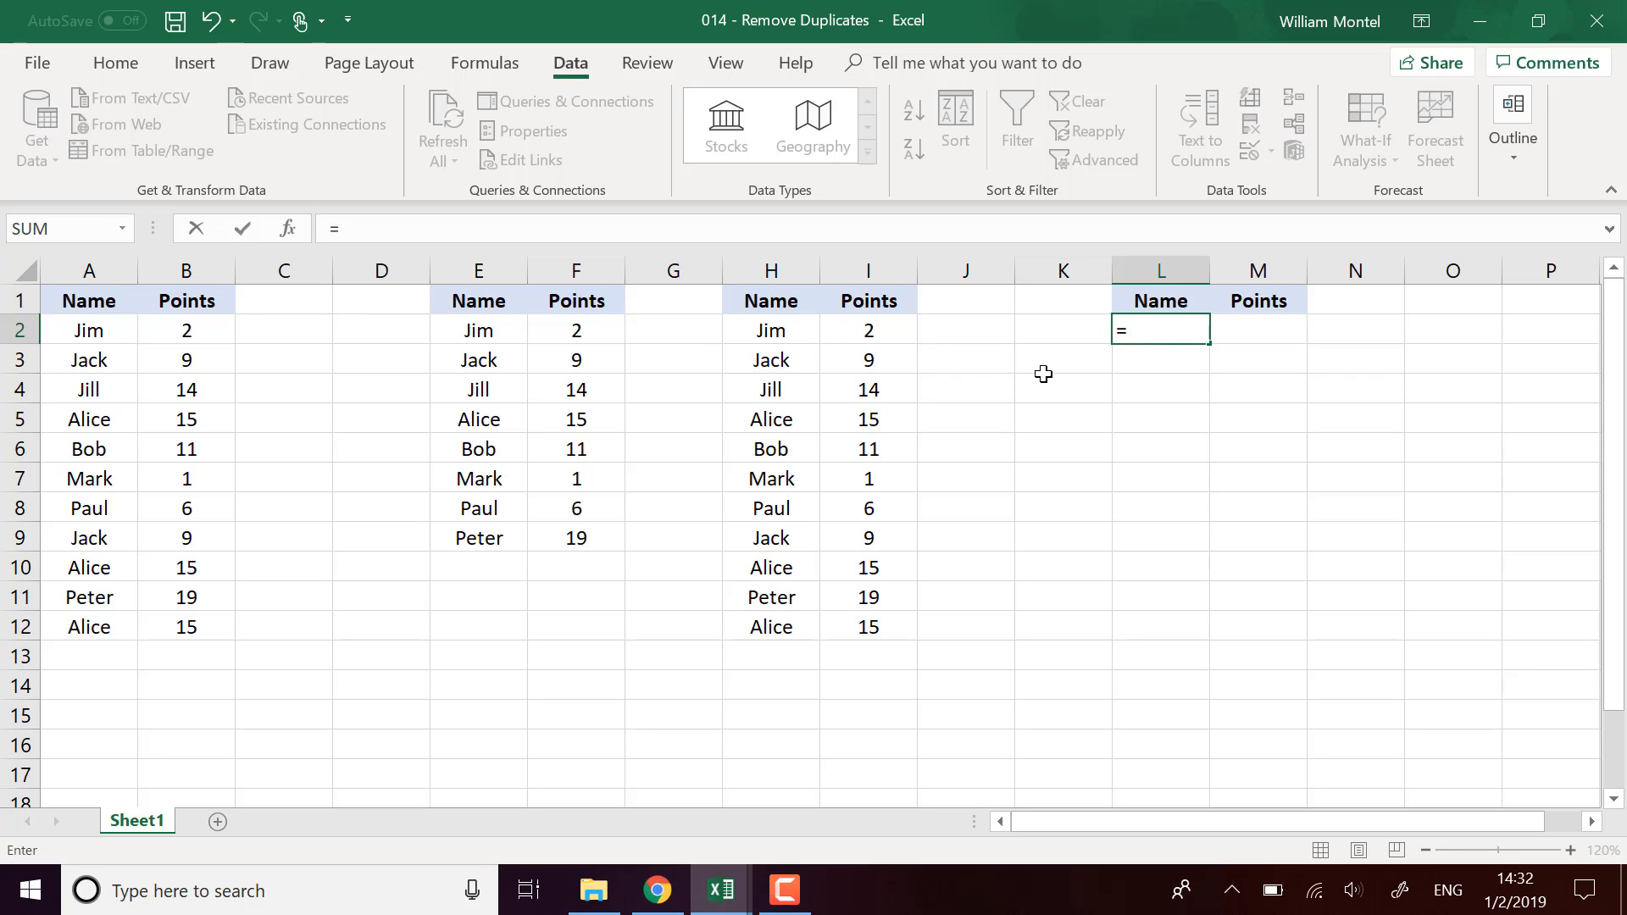
key(Escape)
click(1173, 415)
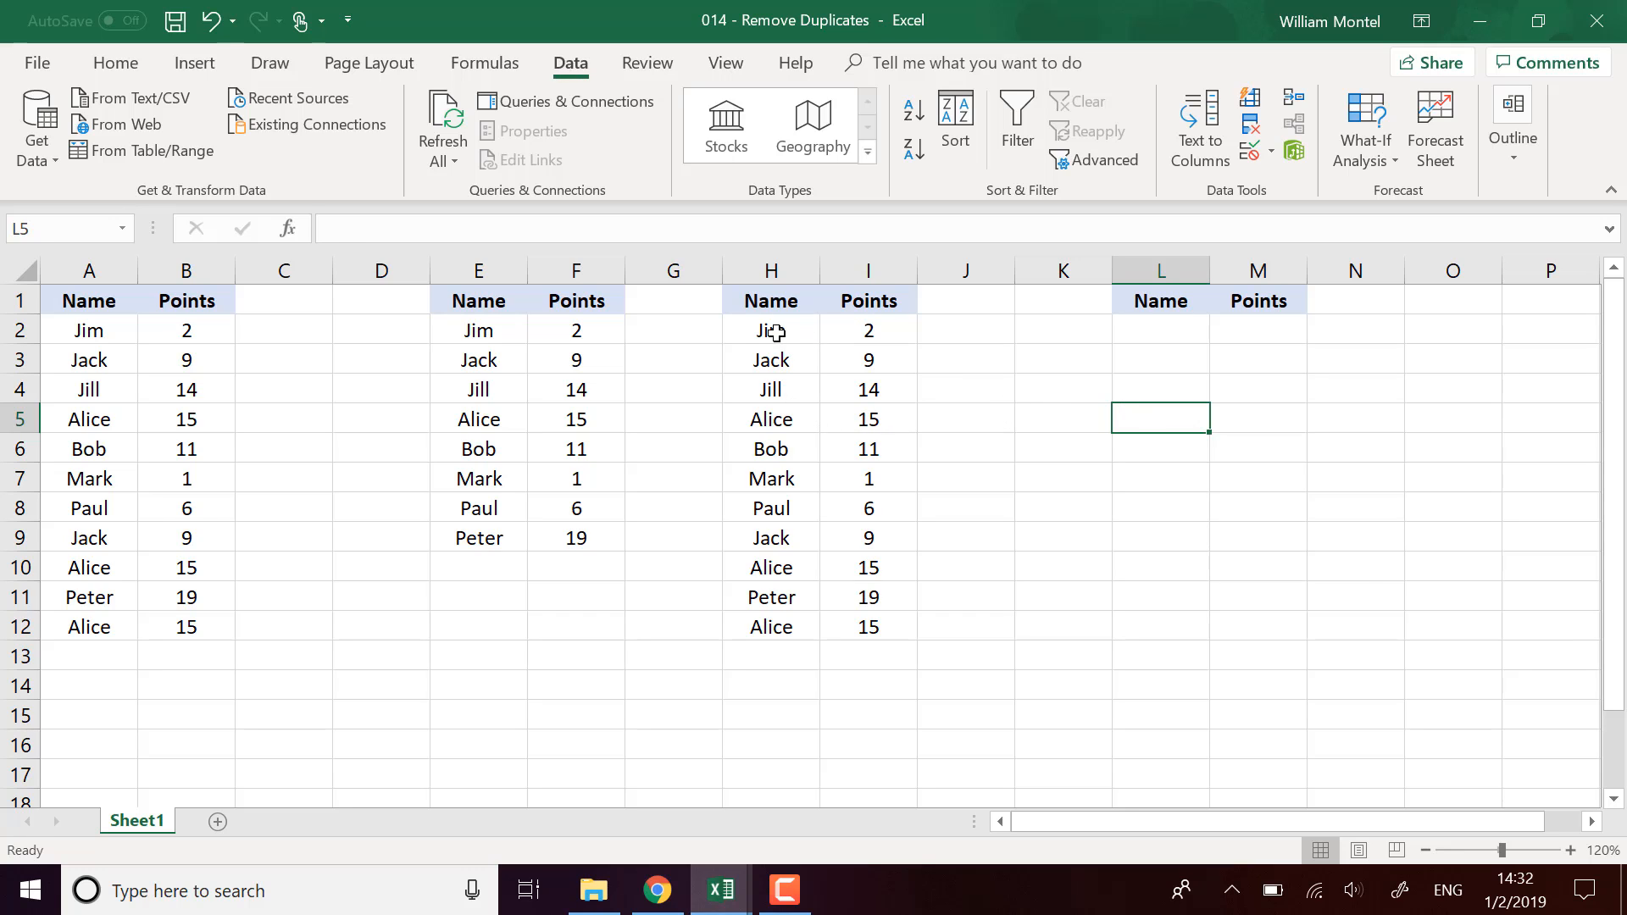
drag(773, 332, 778, 415)
- Start a COUNTIF formula in cell L2, below the new Name header
click(1166, 328)
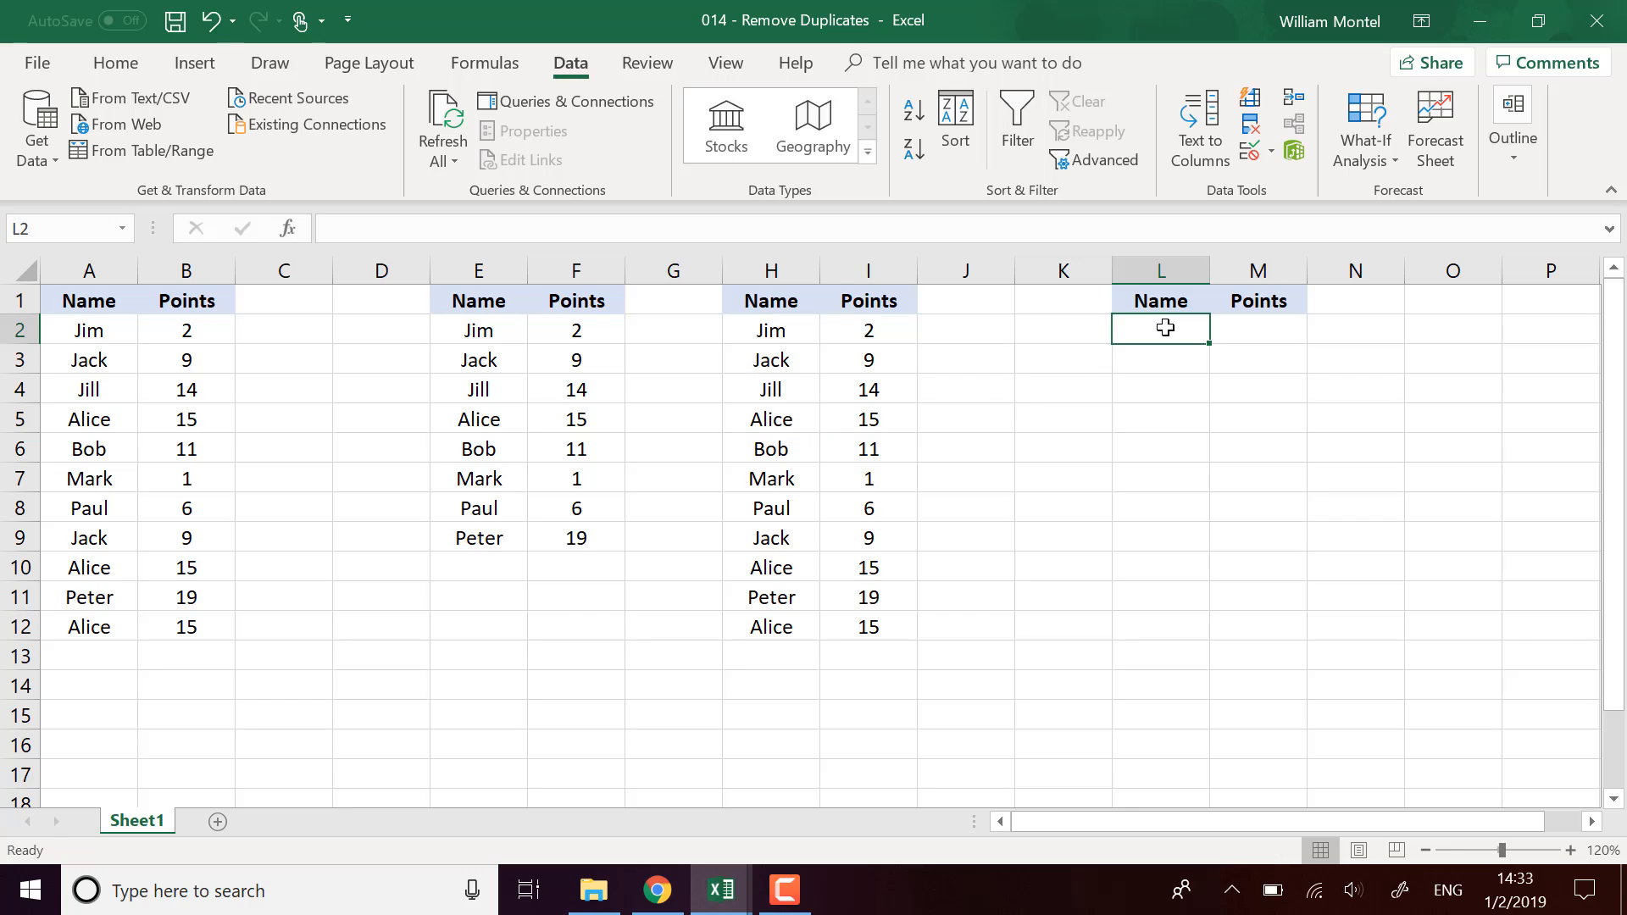
text(=)
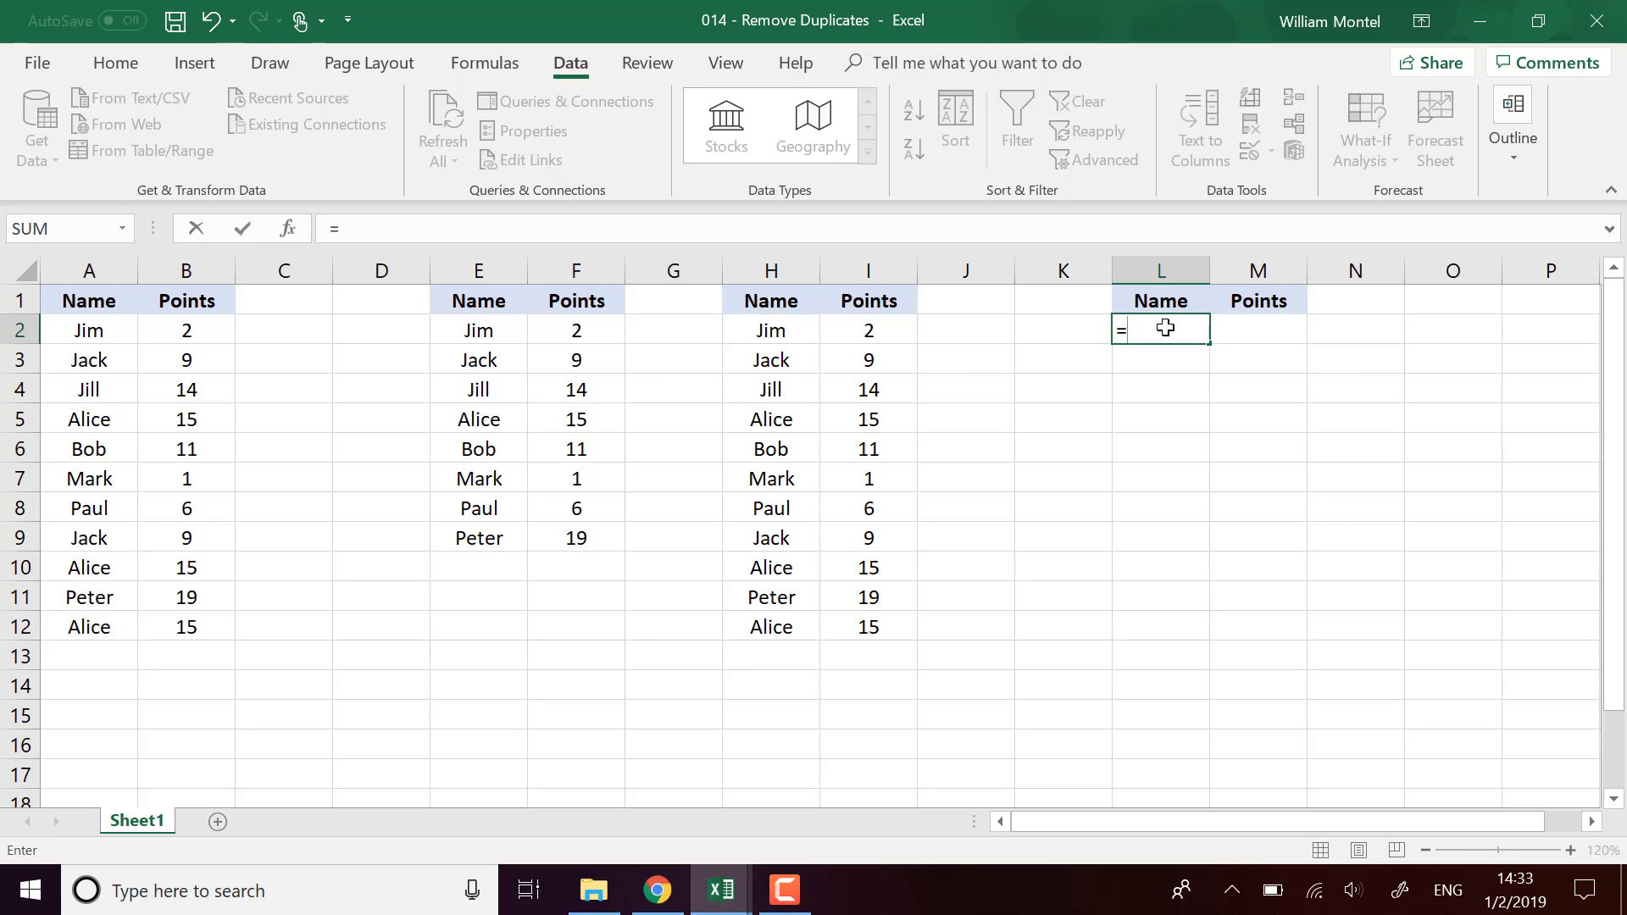
text(cu)
key(BackSpace)
text(o)
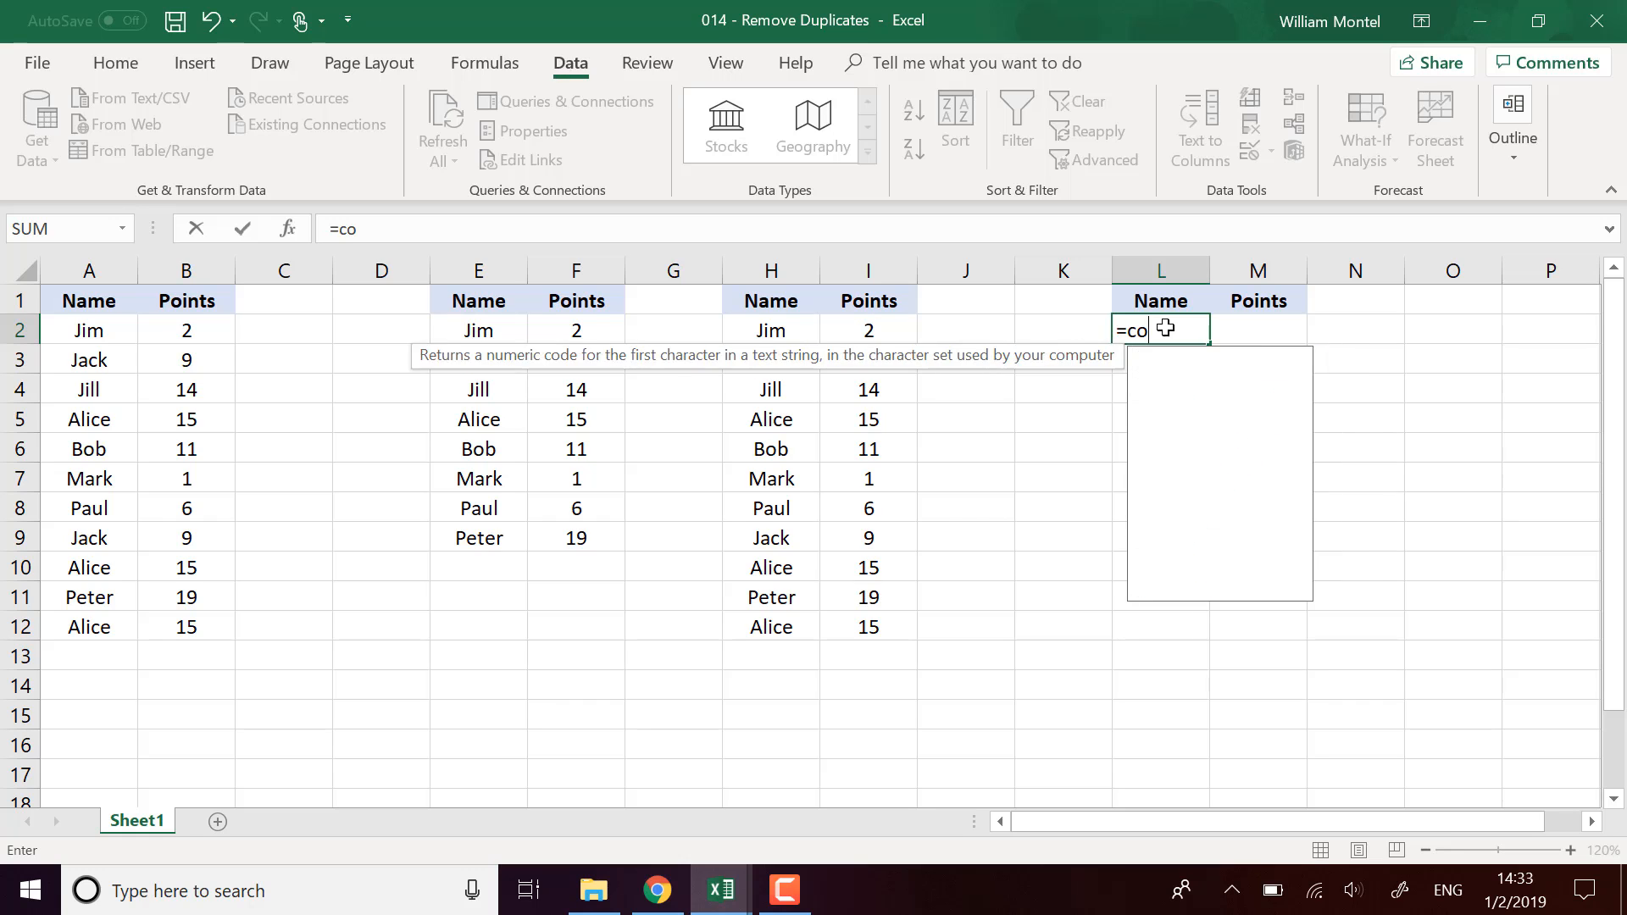
text(unftif)
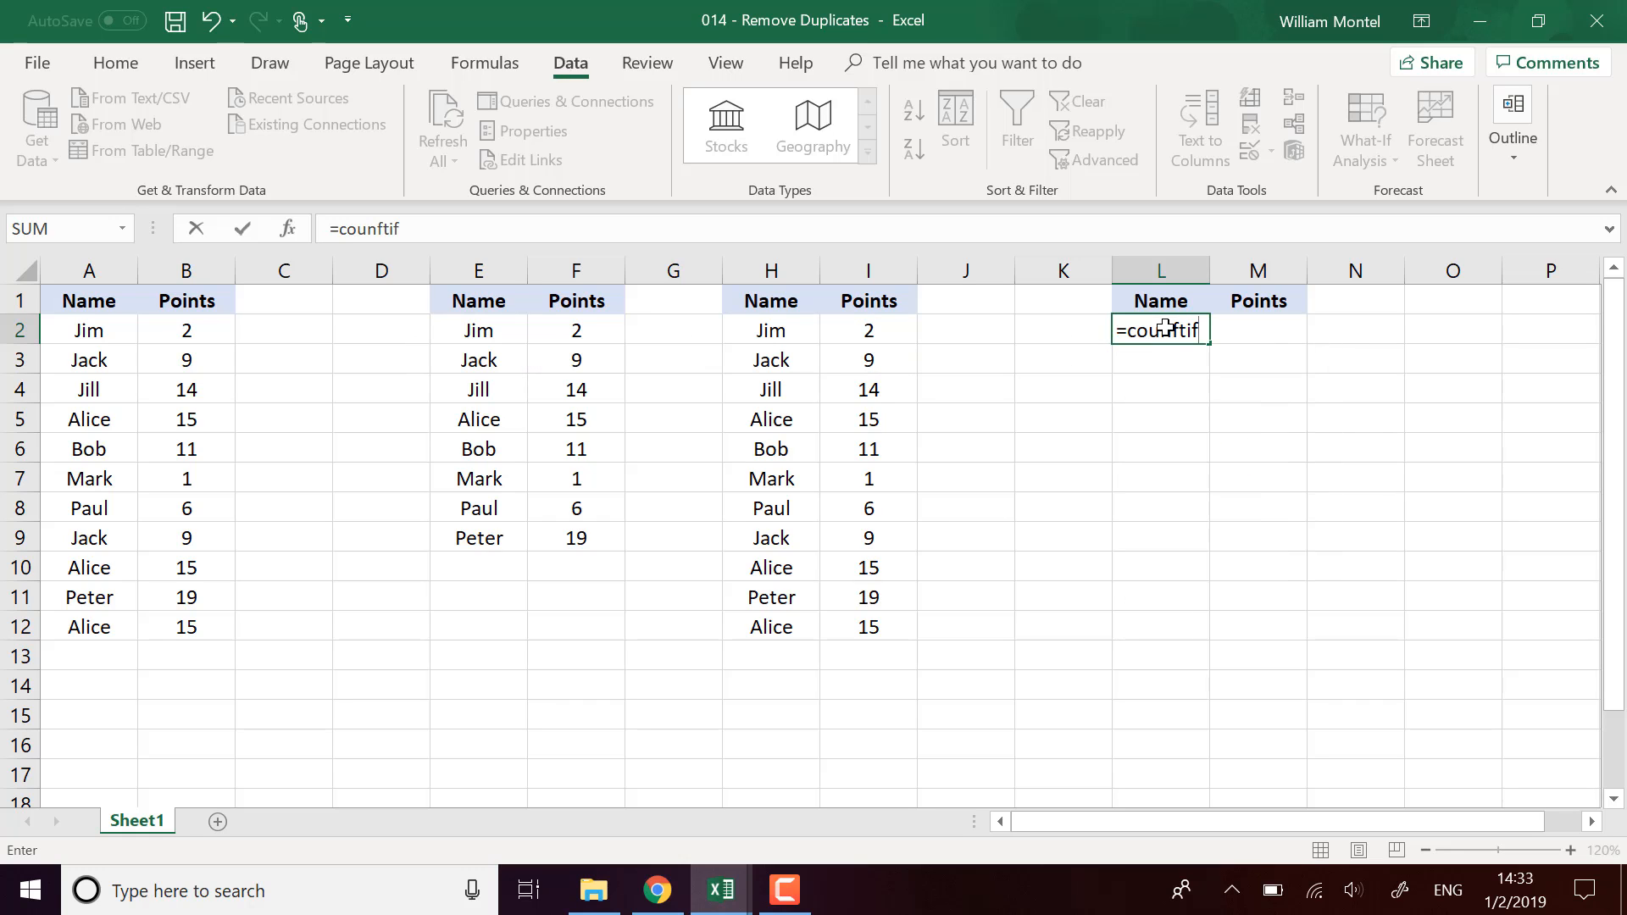
key(BackSpace)
key(BackSpace)
key(BackSpace)
key(BackSpace)
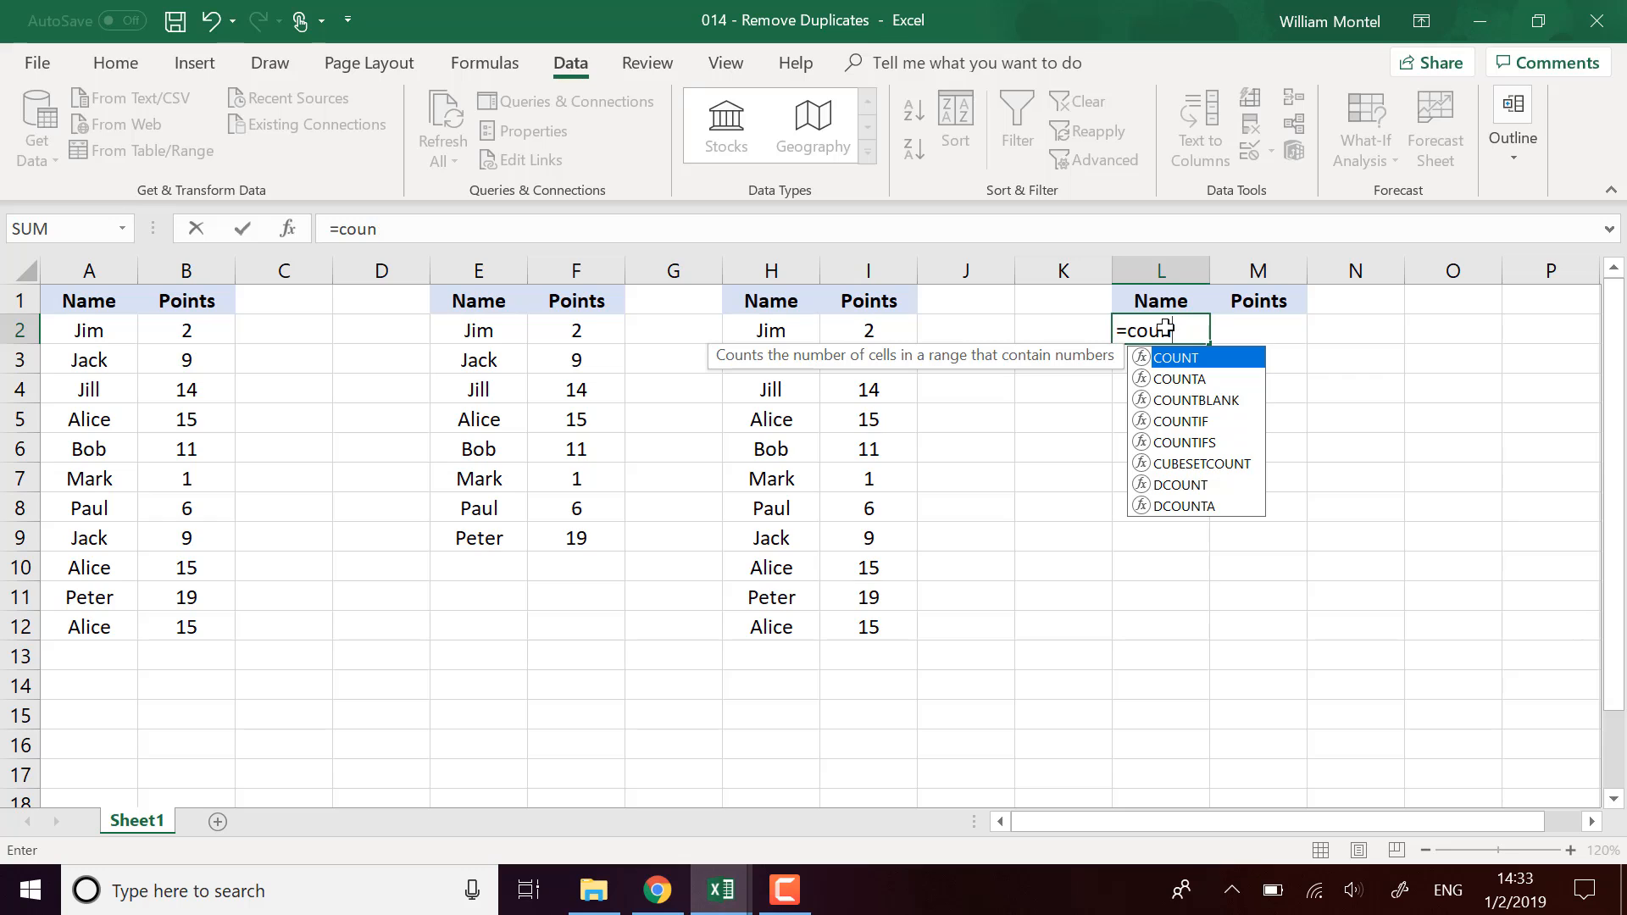
key(Down)
key(Down)
key(Down)
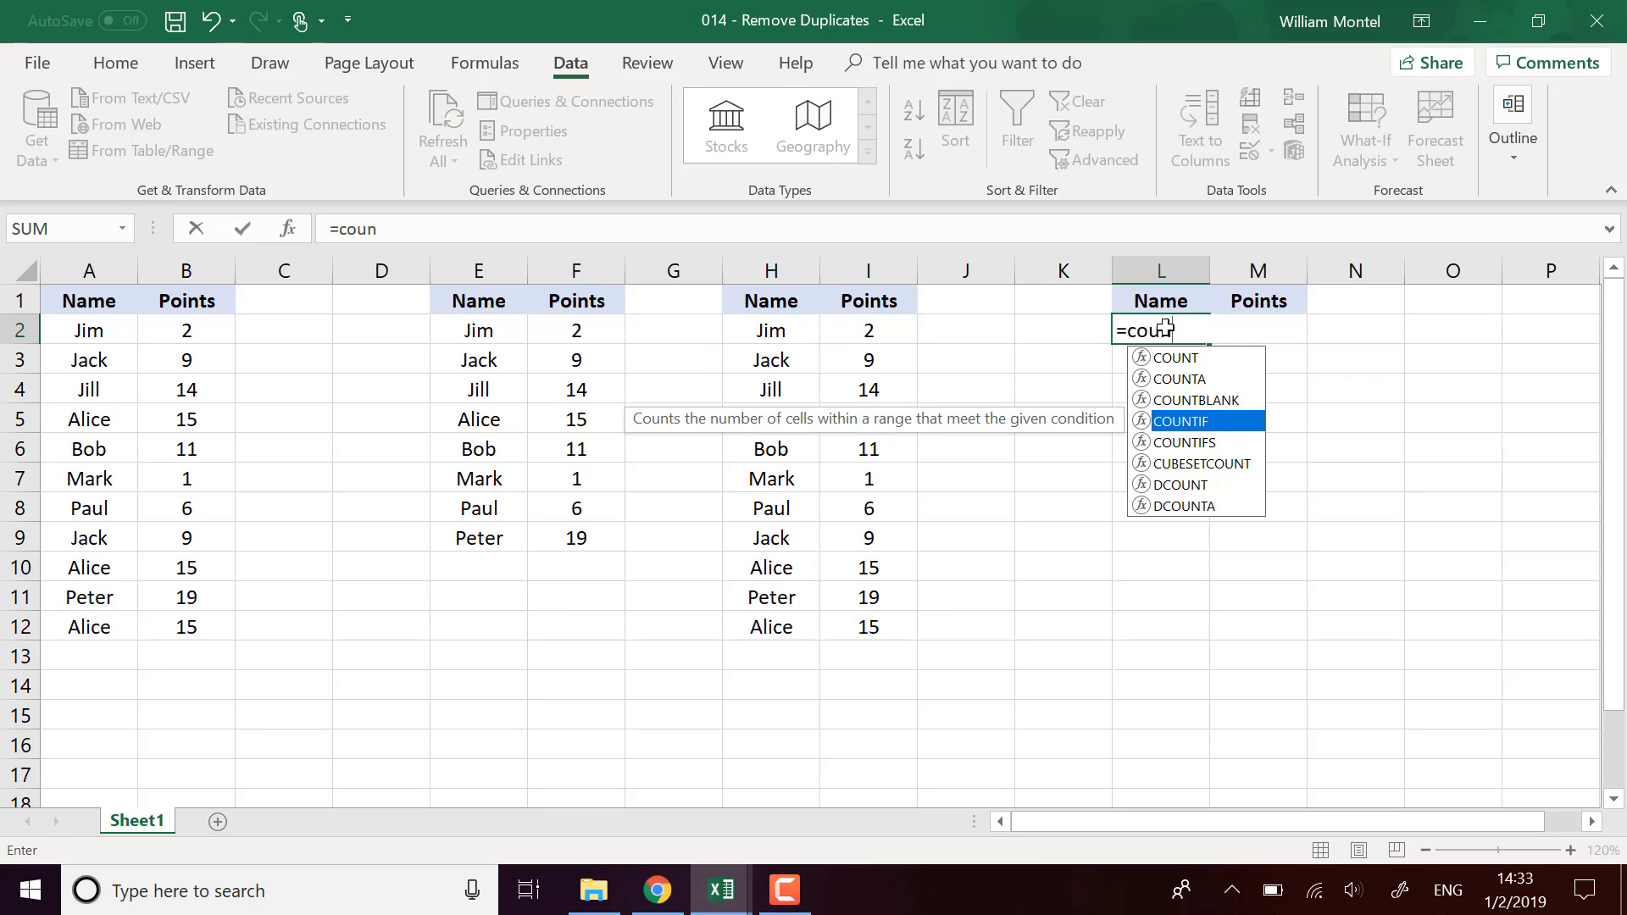
key(Tab)
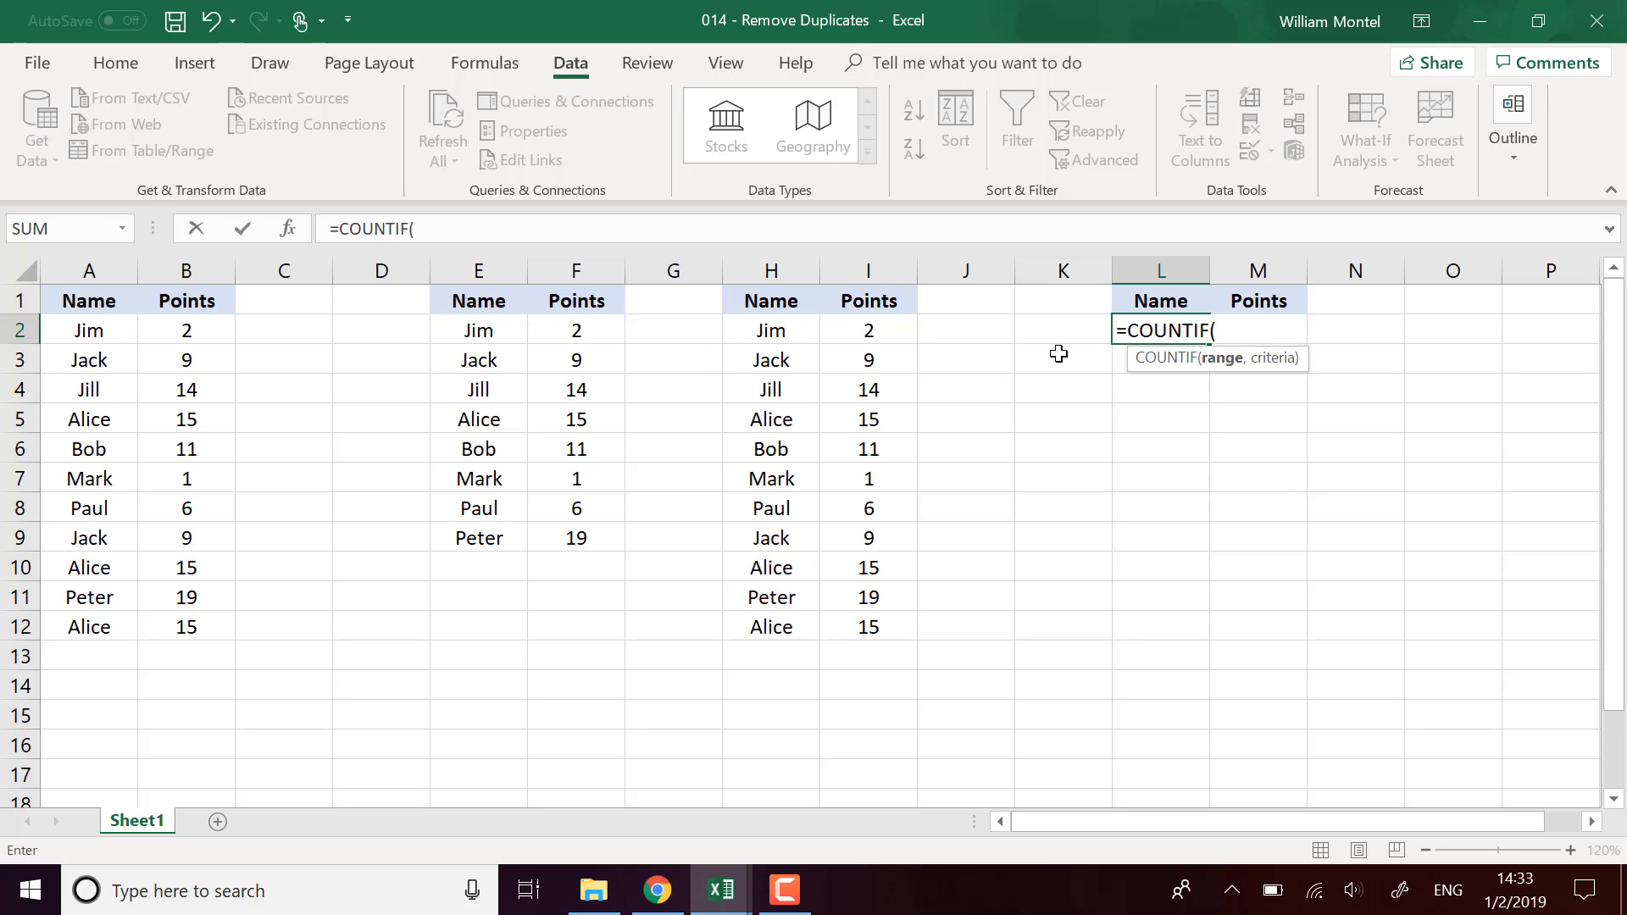
- Give COUNTIF the expanding range $H$2:H2 and the criterion H2, and compare its result with =1
click(774, 328)
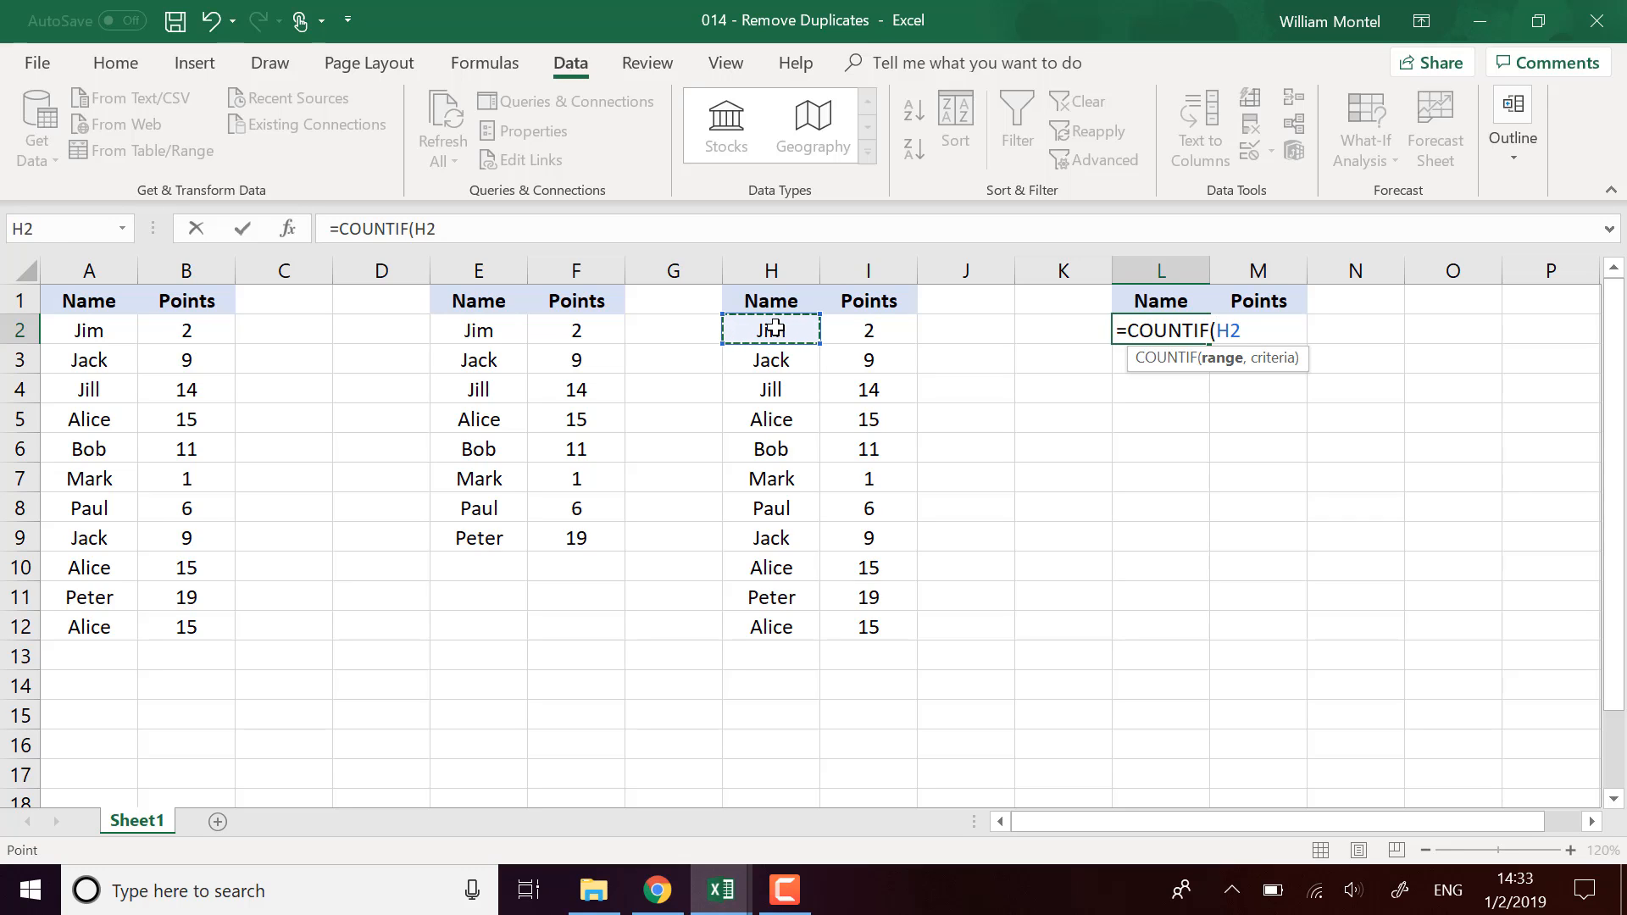
key(F8)
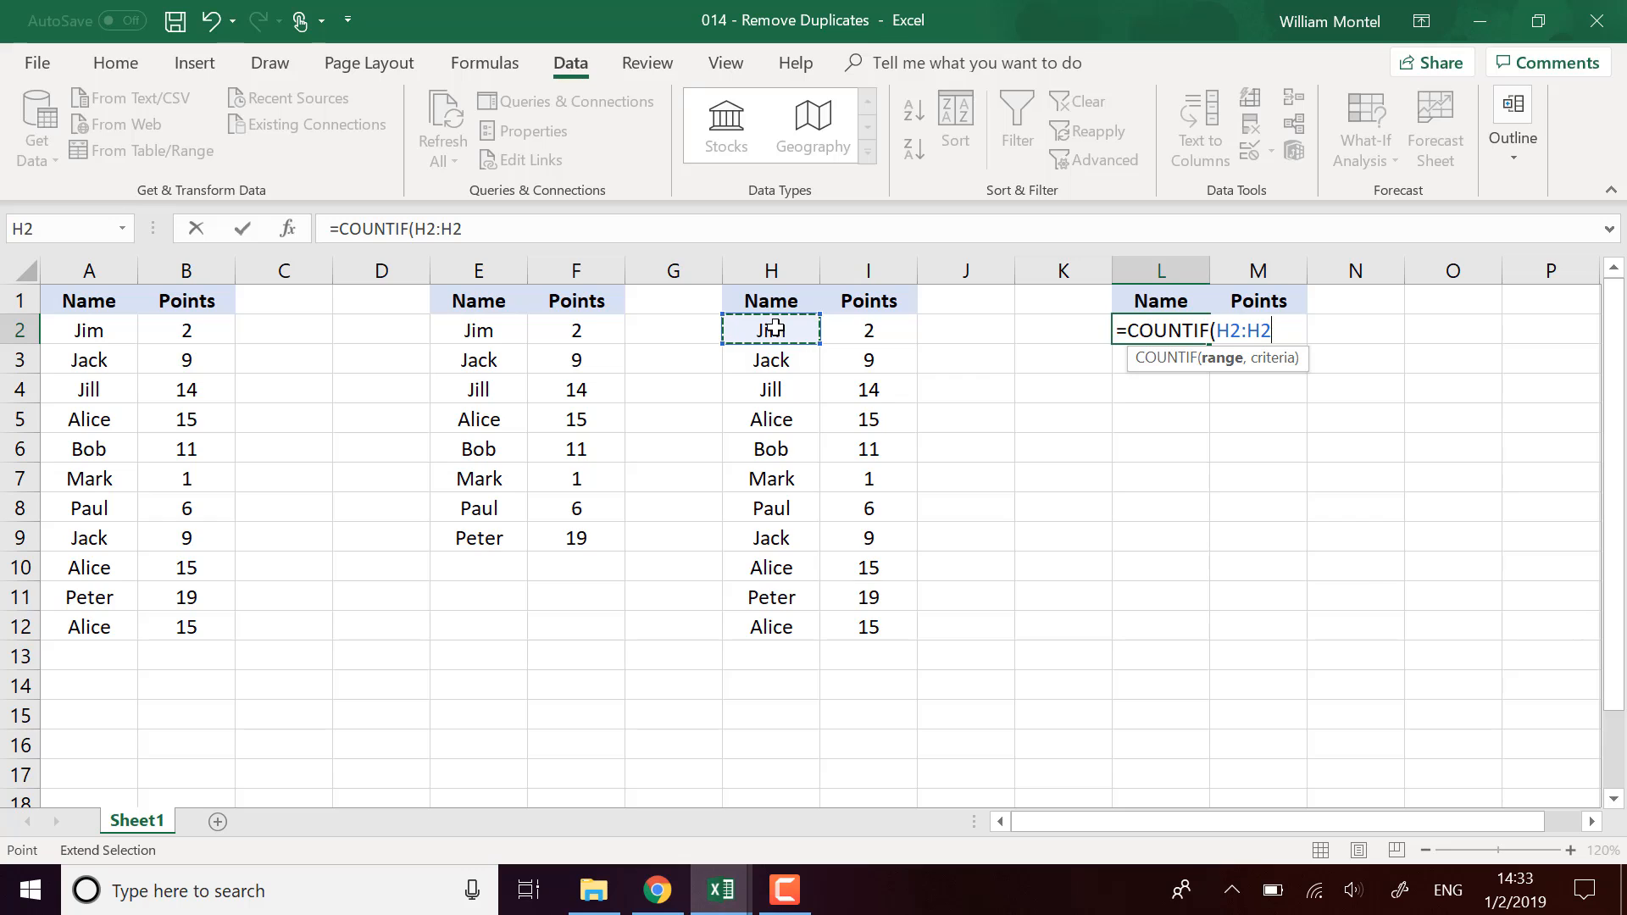
mouse_move(428, 229)
mouse_down()
mouse_move(467, 229)
mouse_move(419, 229)
mouse_up()
click(421, 225)
key(F4)
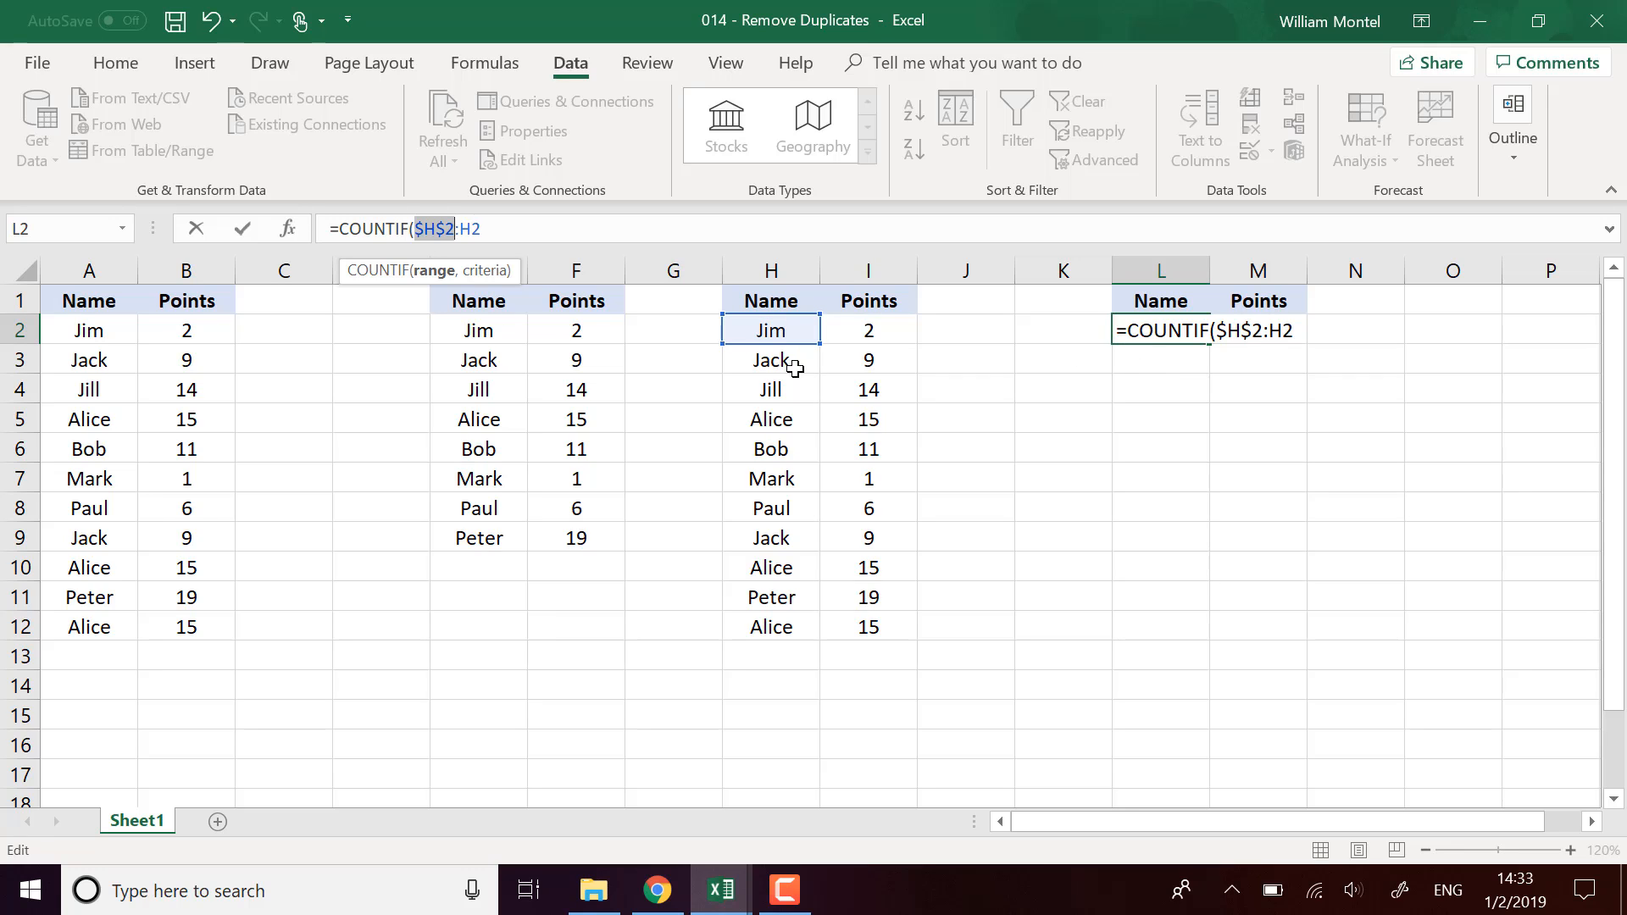
click(525, 219)
text(,)
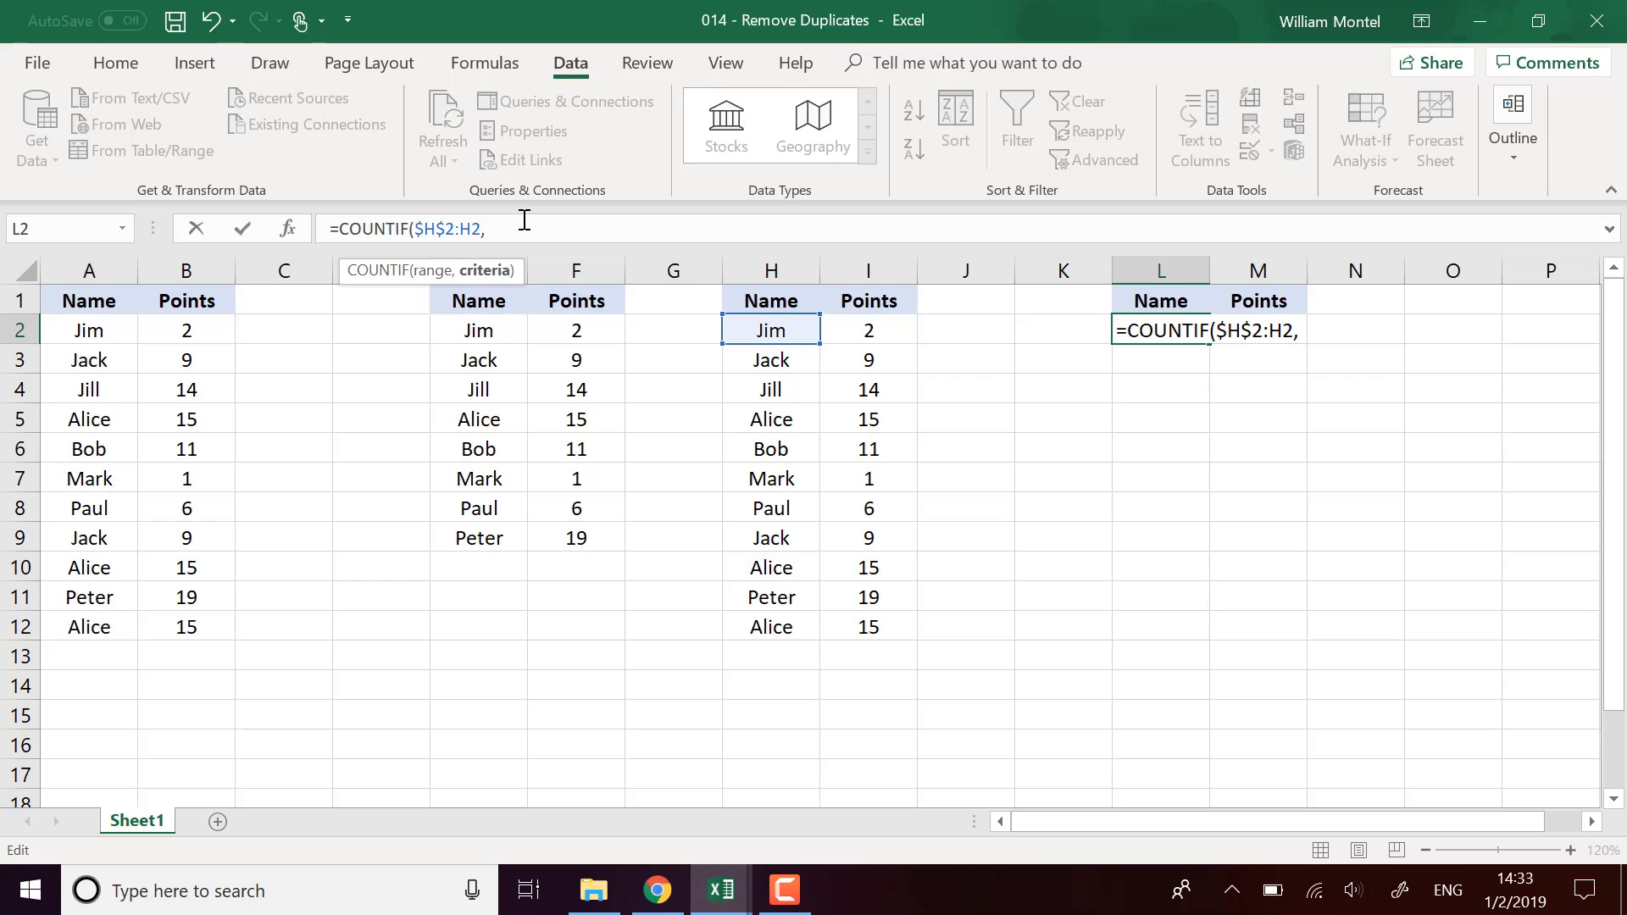
click(773, 332)
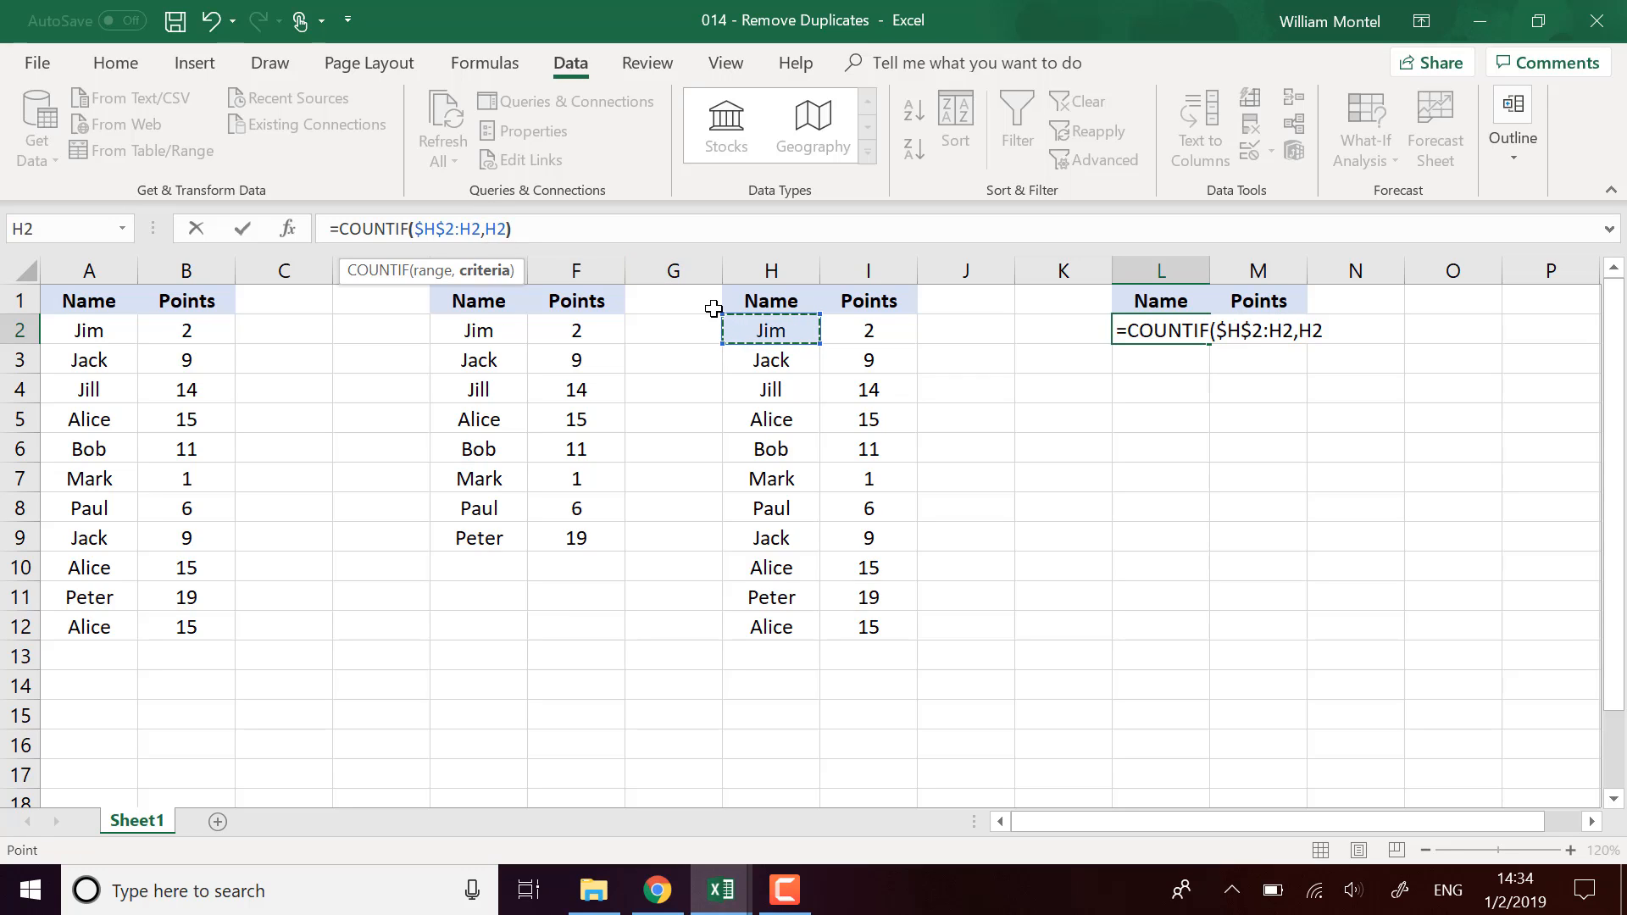
text()=1)
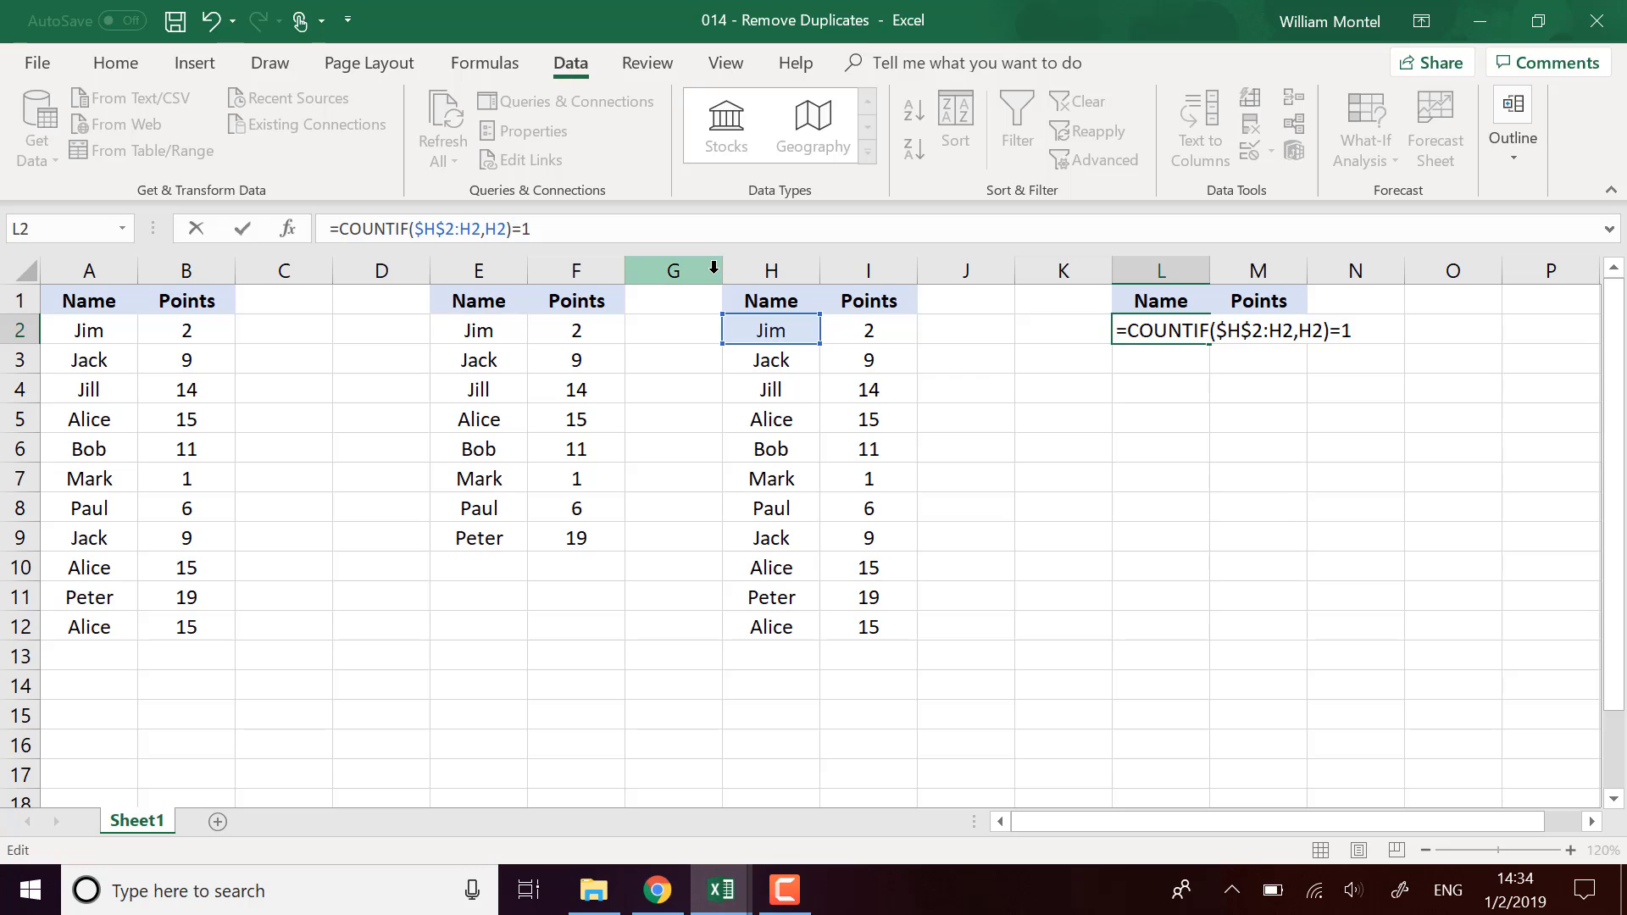
- Wrap the COUNTIF test in IF, returning H2 when true and "" otherwise, and fill the formula from L2 down to L12
text(if()
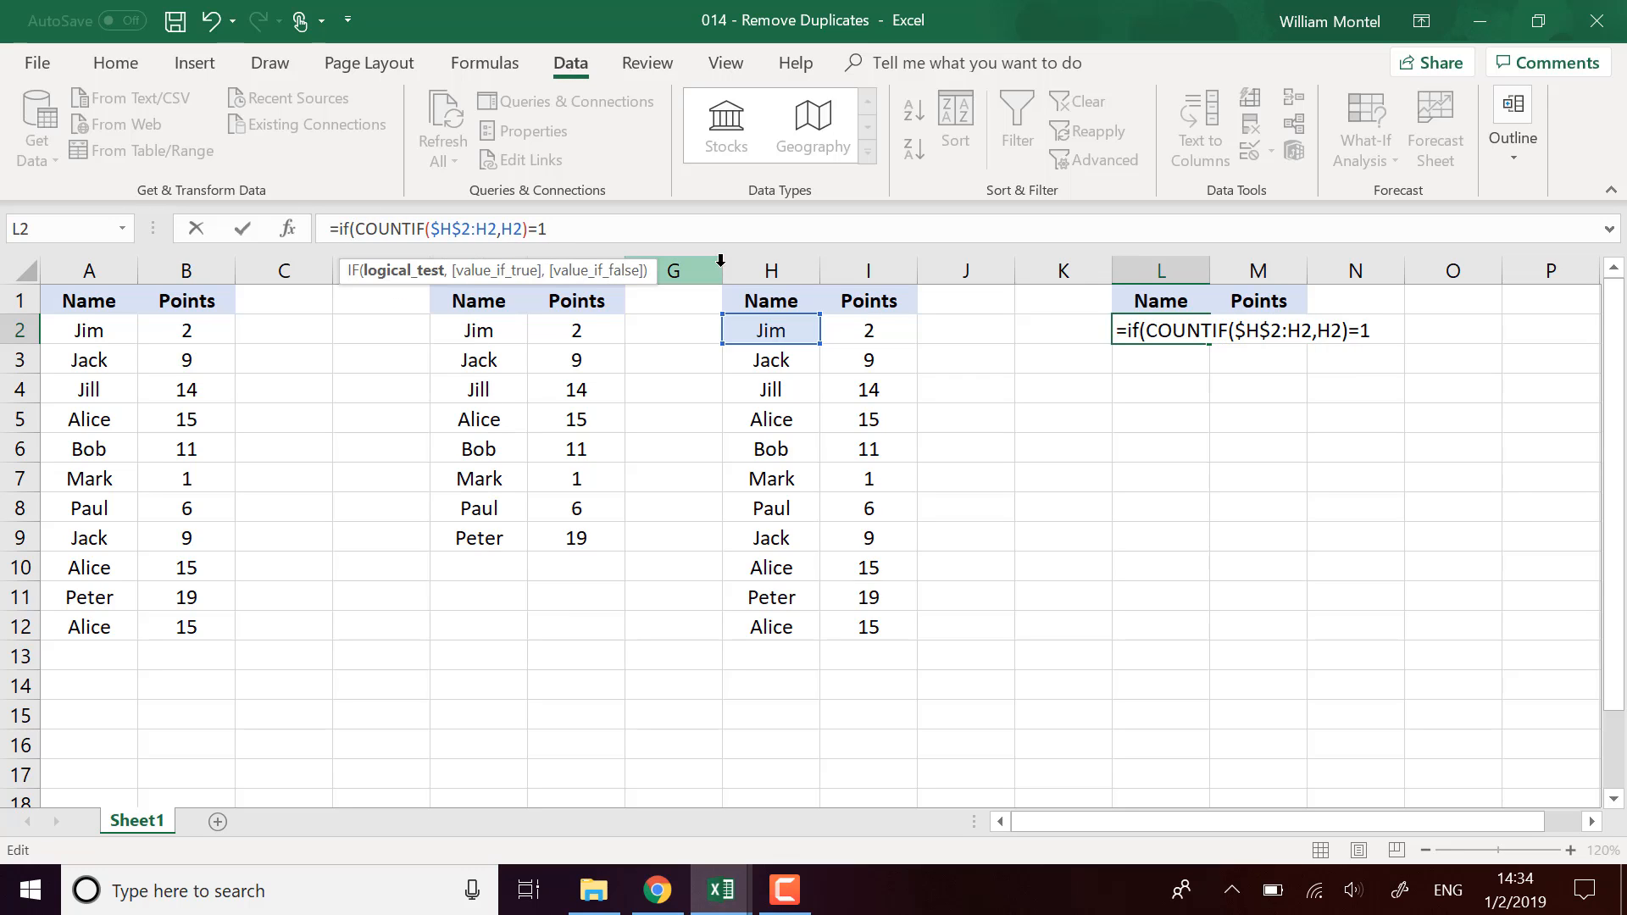
text(=1)
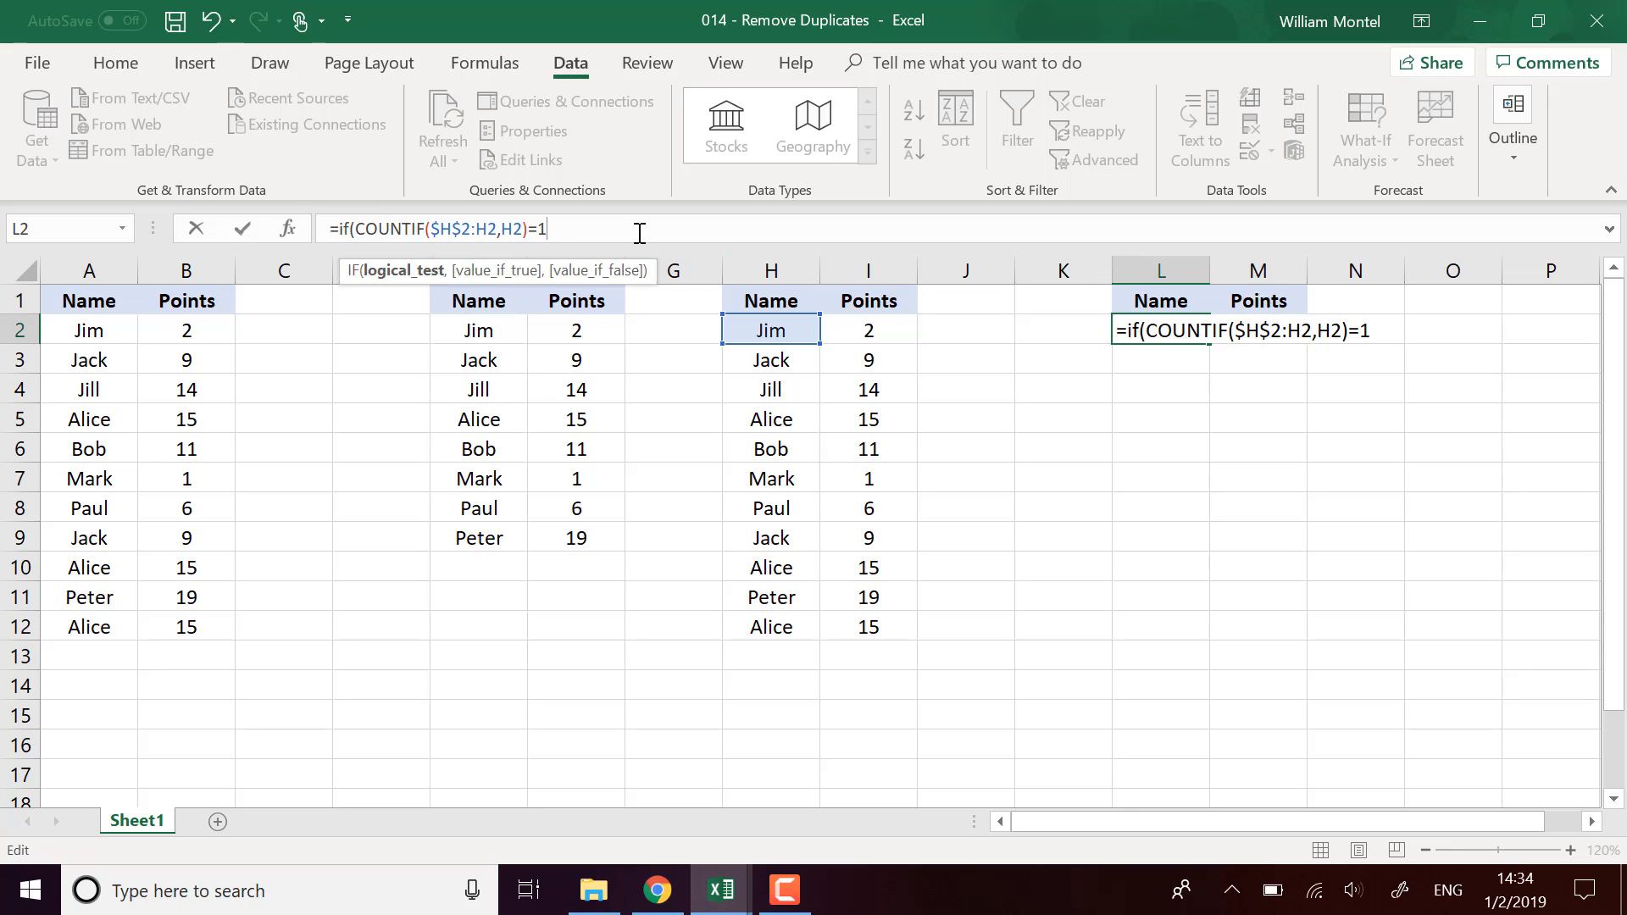
text(,)
click(775, 330)
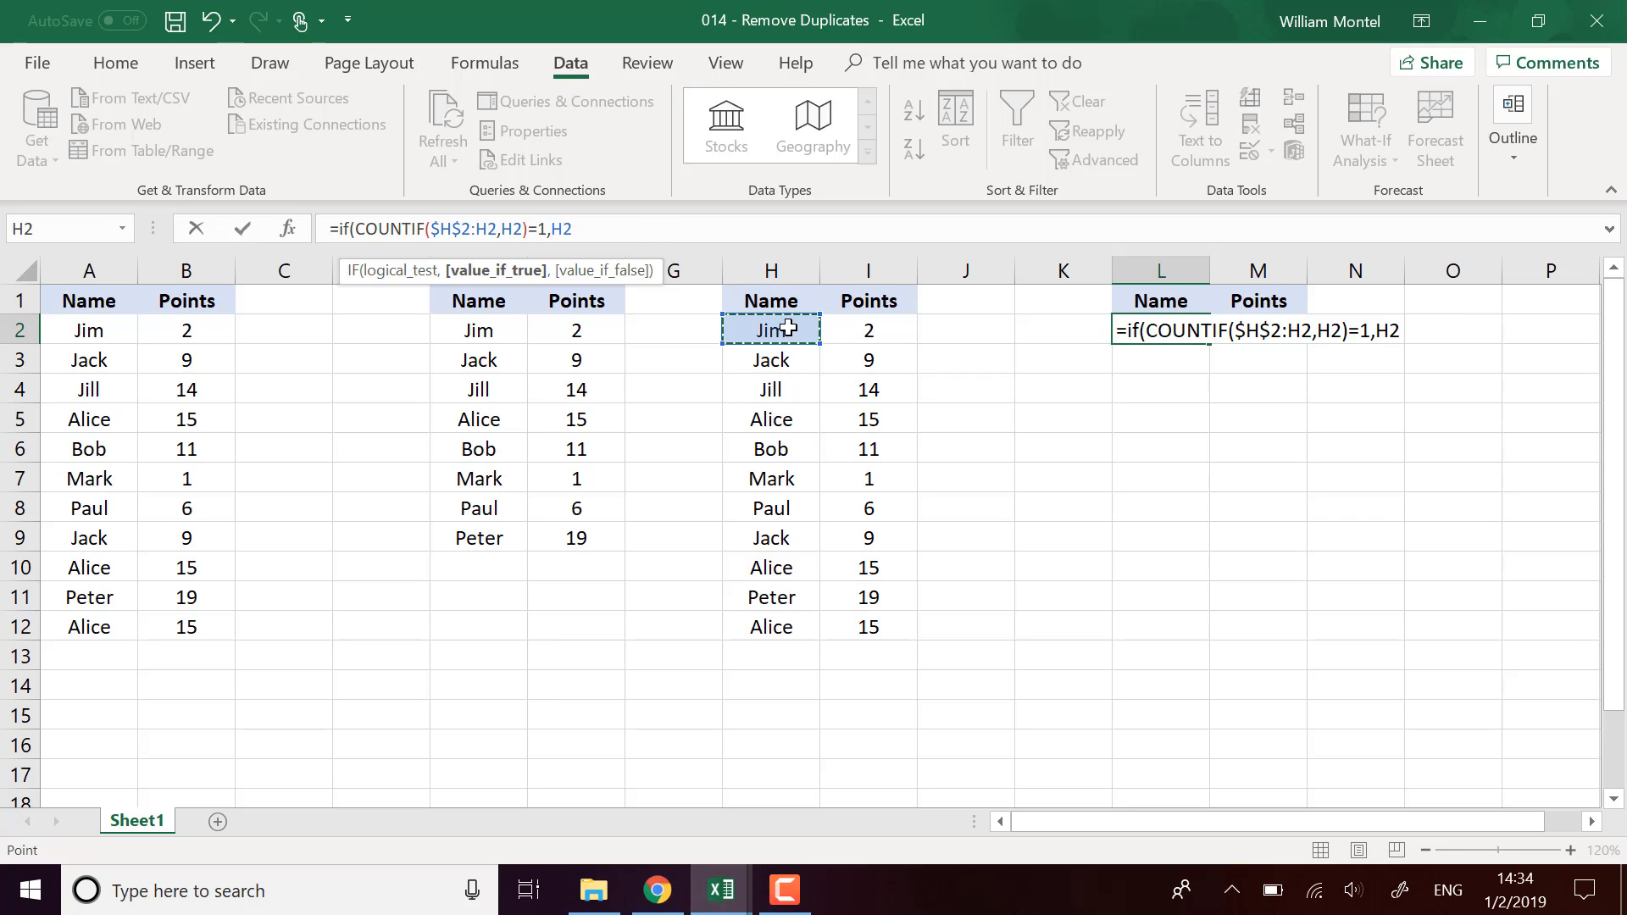
text(,)
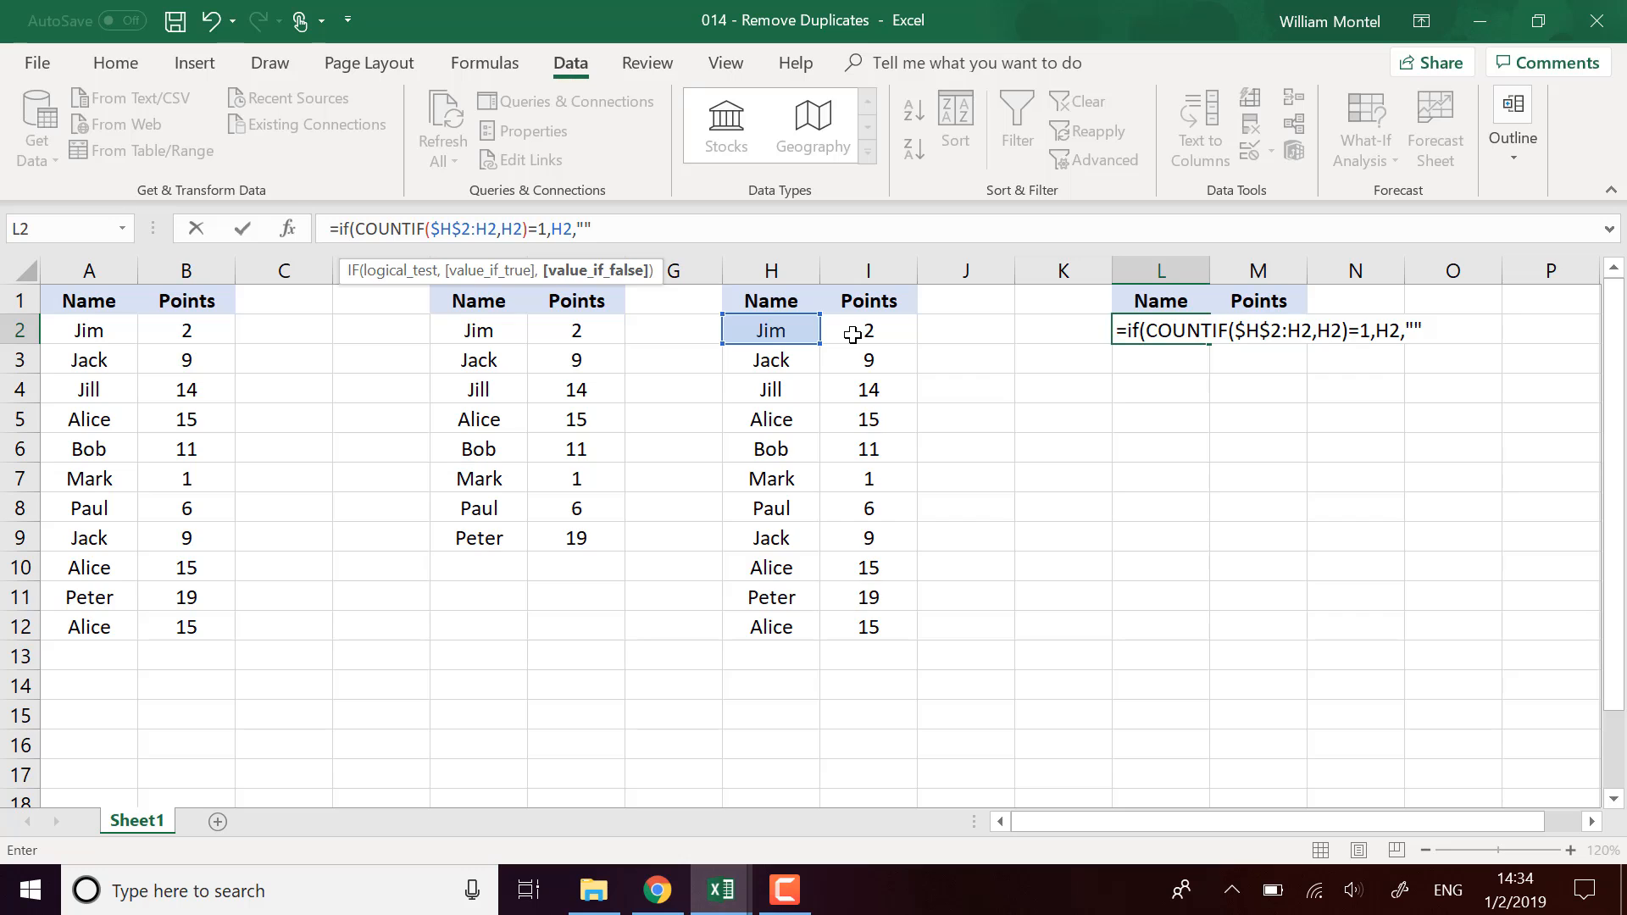
text(""))
key(Return)
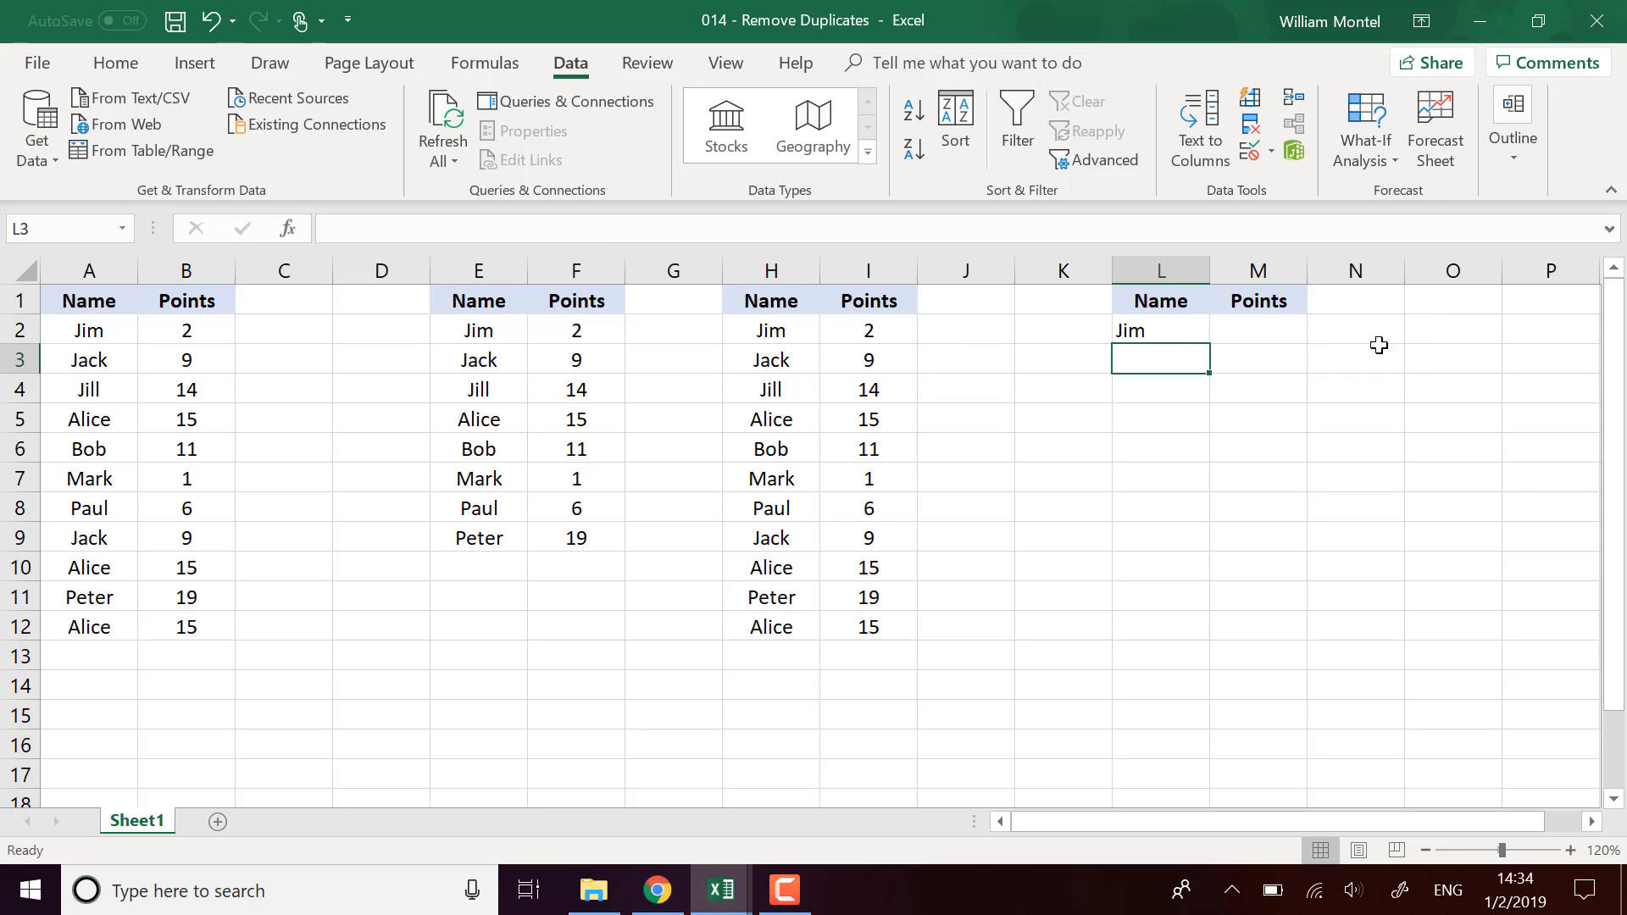
click(1195, 337)
drag(1209, 343, 1158, 636)
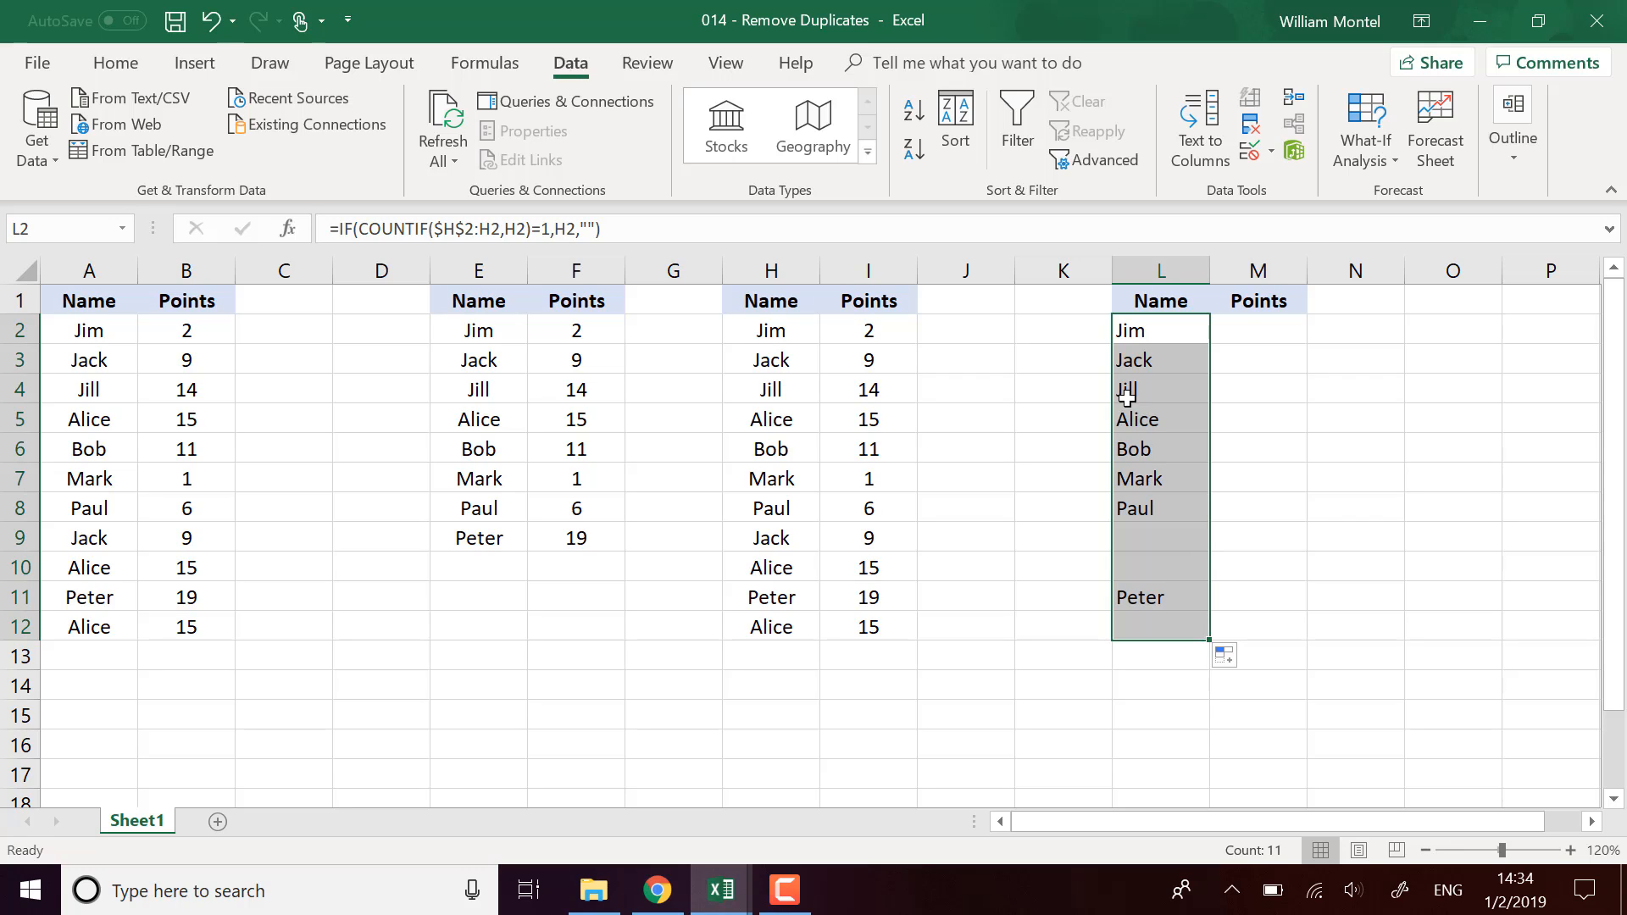
- Examine the filled formulas in column L, comparing cells for first occurrences with those for repeated names
click(1136, 329)
click(1157, 372)
click(1156, 383)
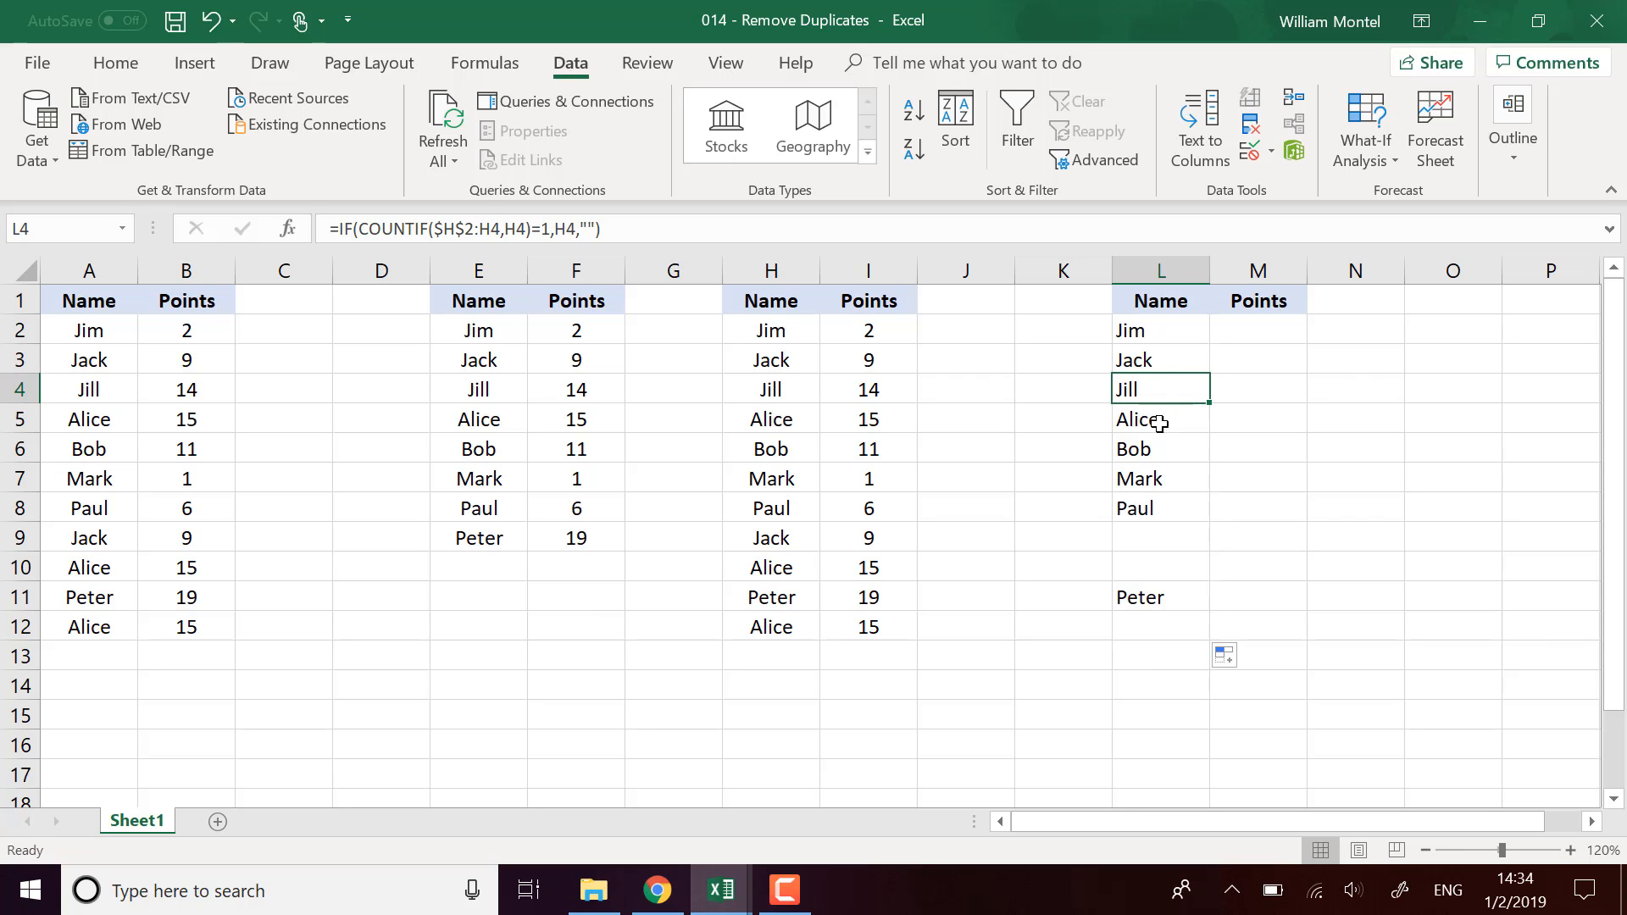
click(1143, 531)
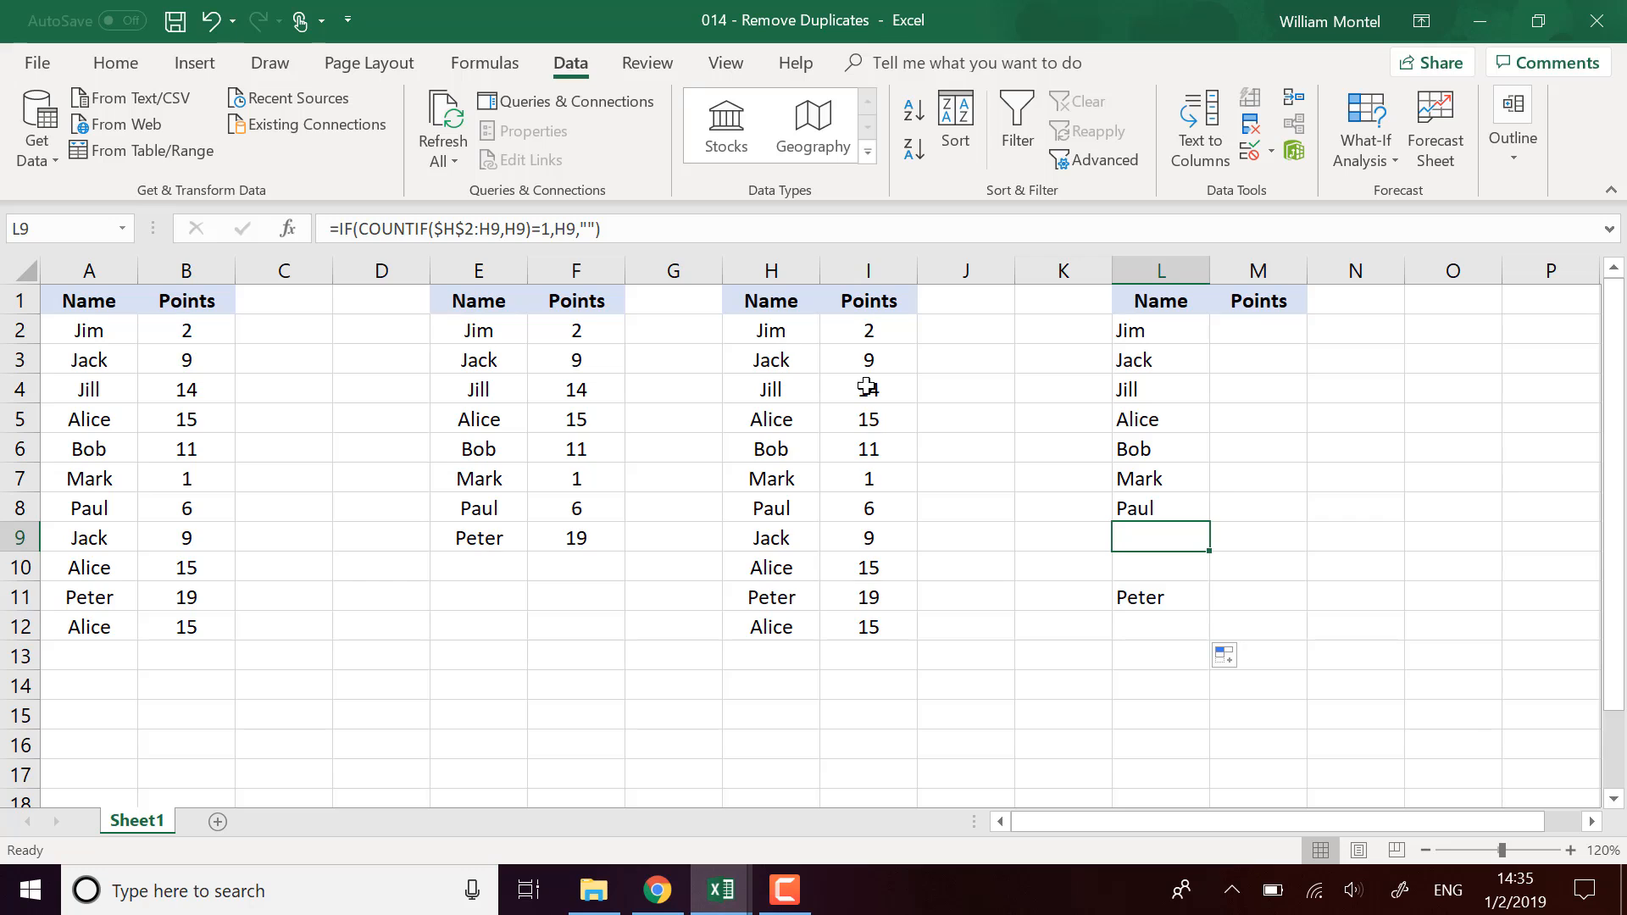
click(1173, 572)
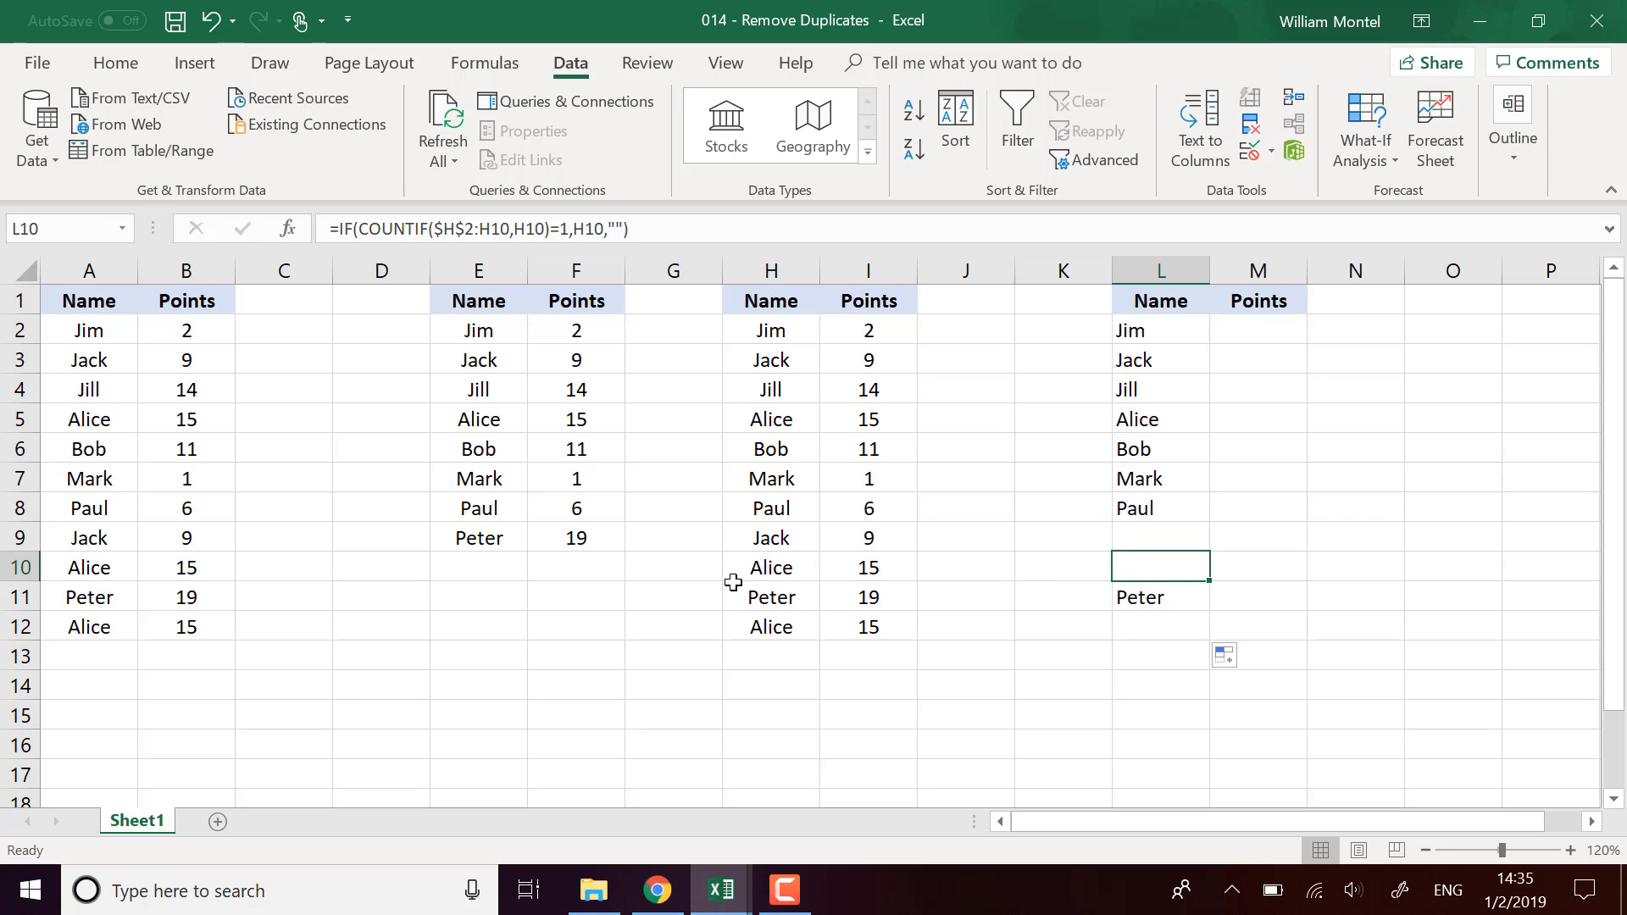
click(1161, 422)
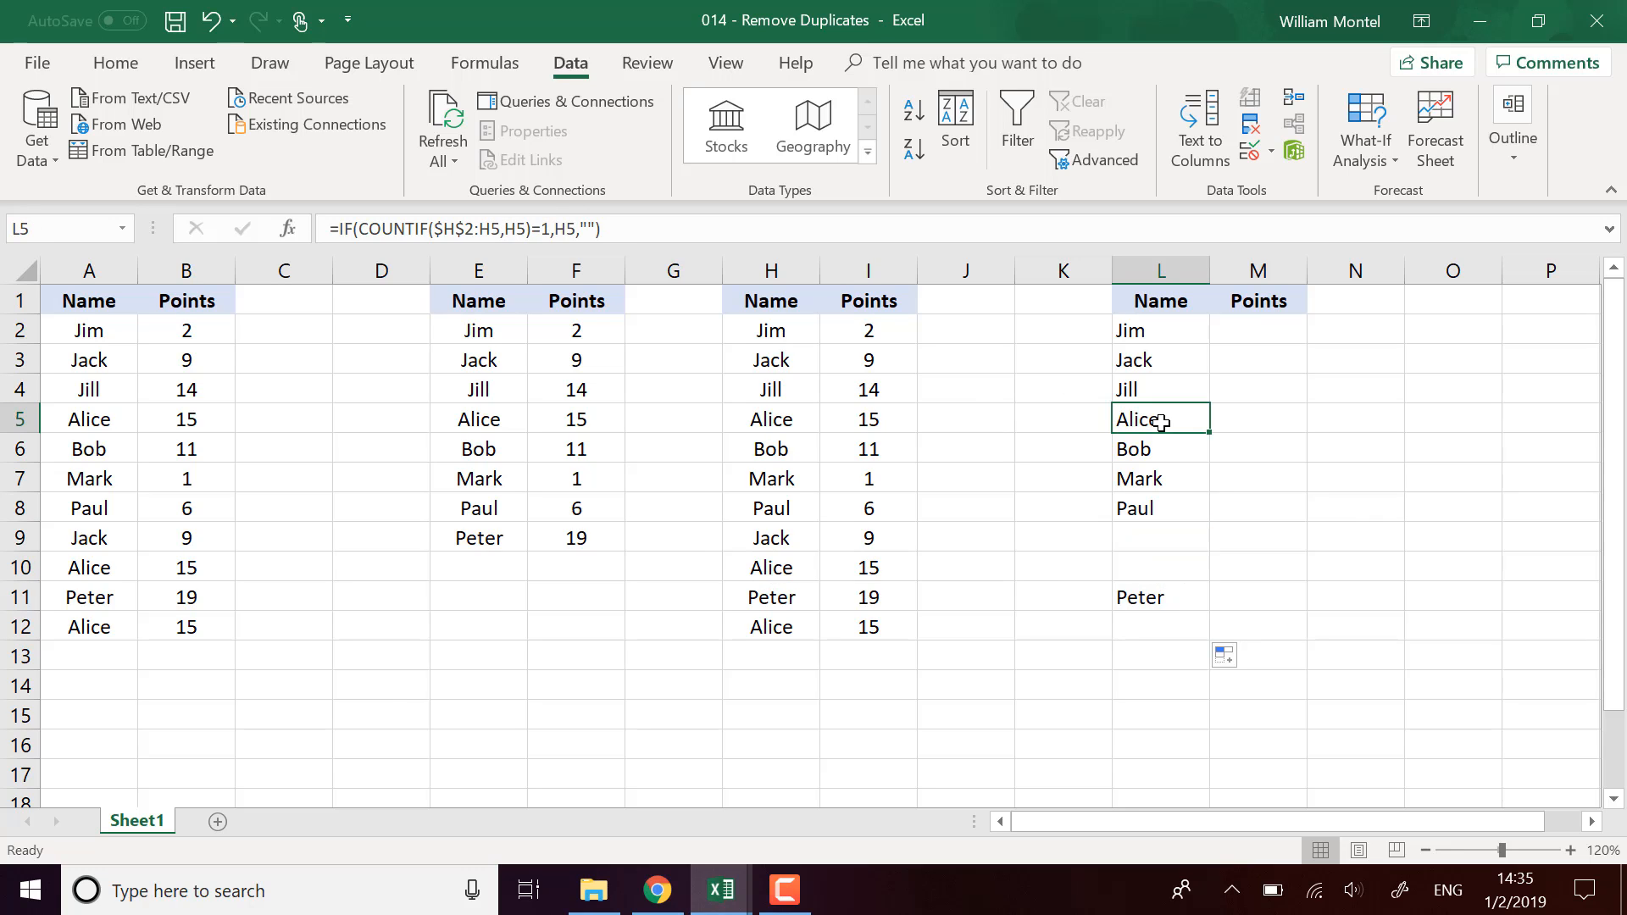
click(1154, 620)
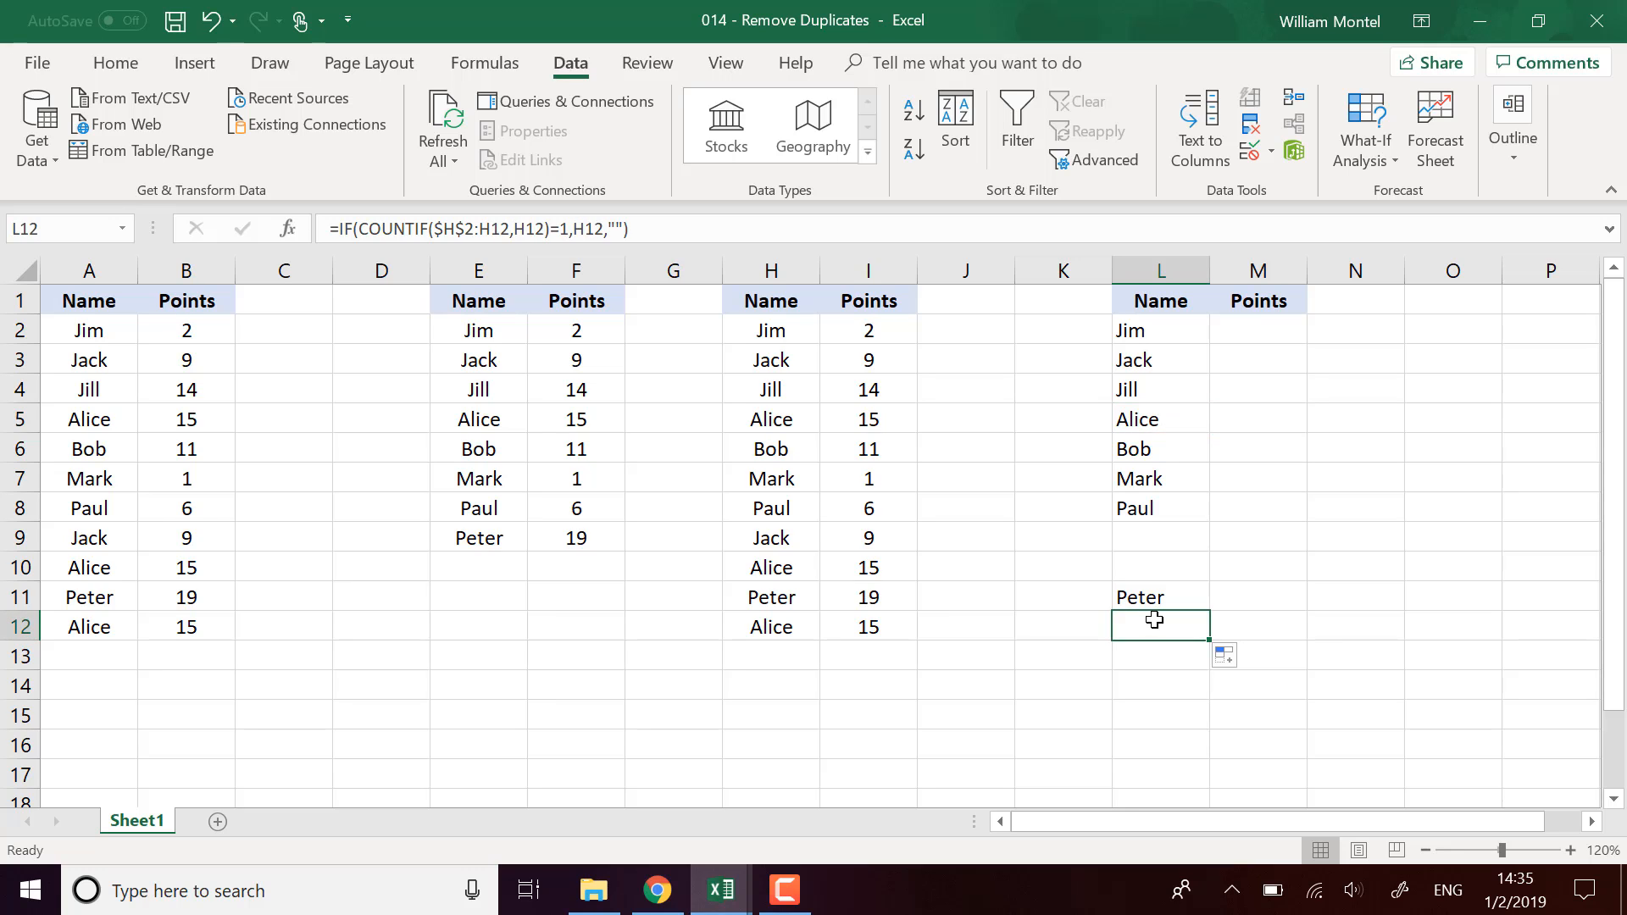
- Inspect the formulas in L11 and L12, opening the L12 formula to trace its COUNTIF range and criterion
click(1158, 592)
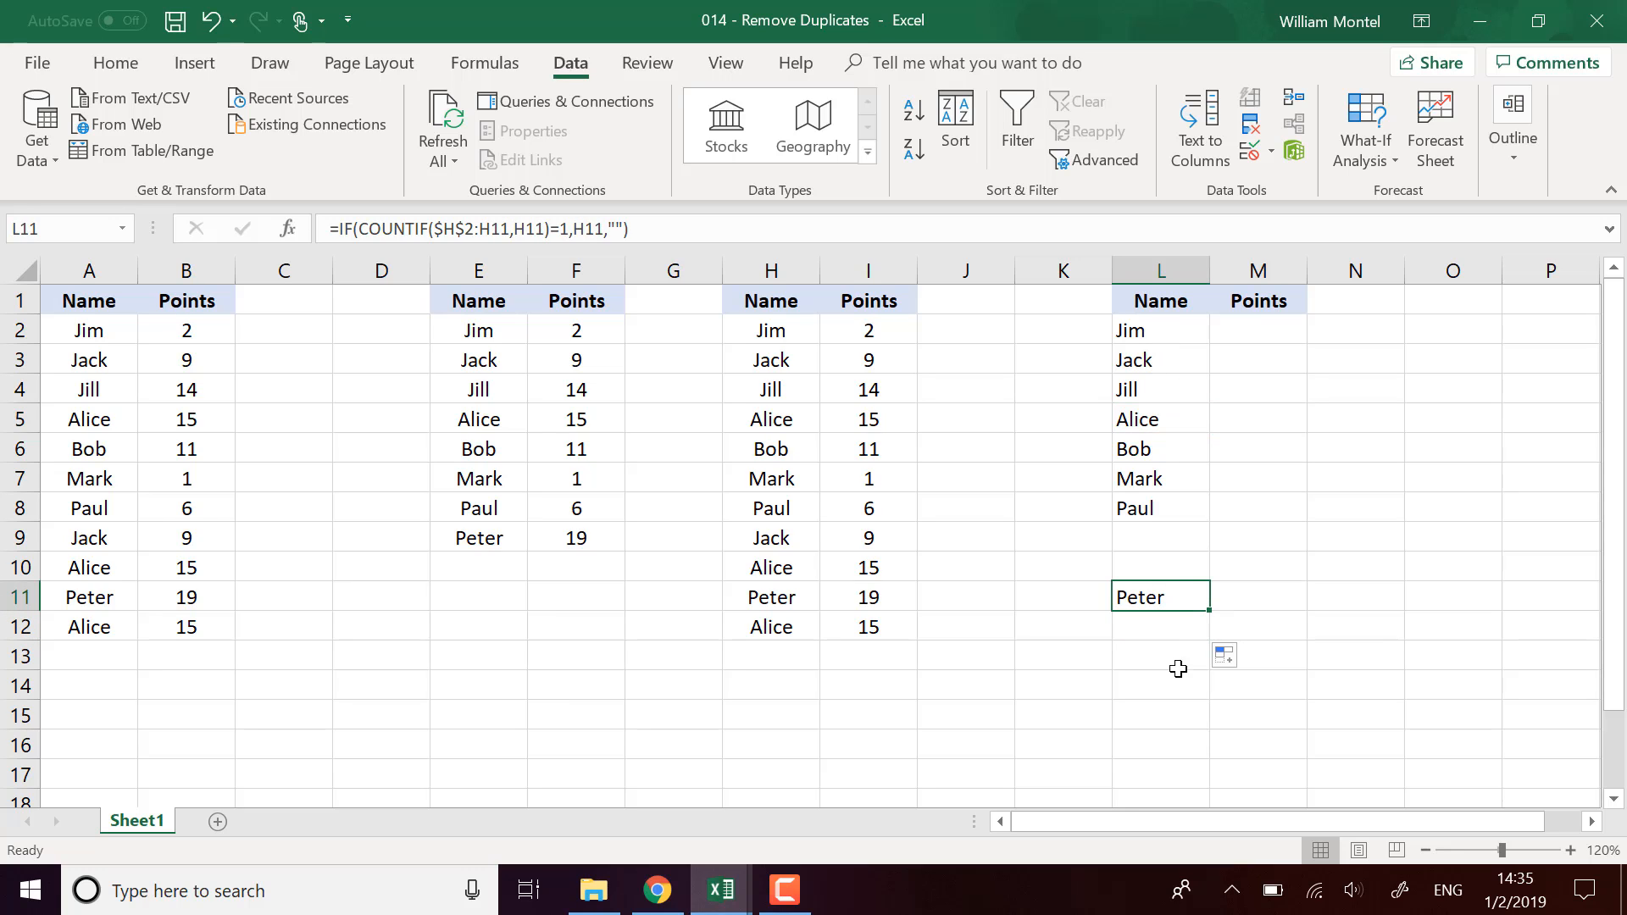
click(1161, 619)
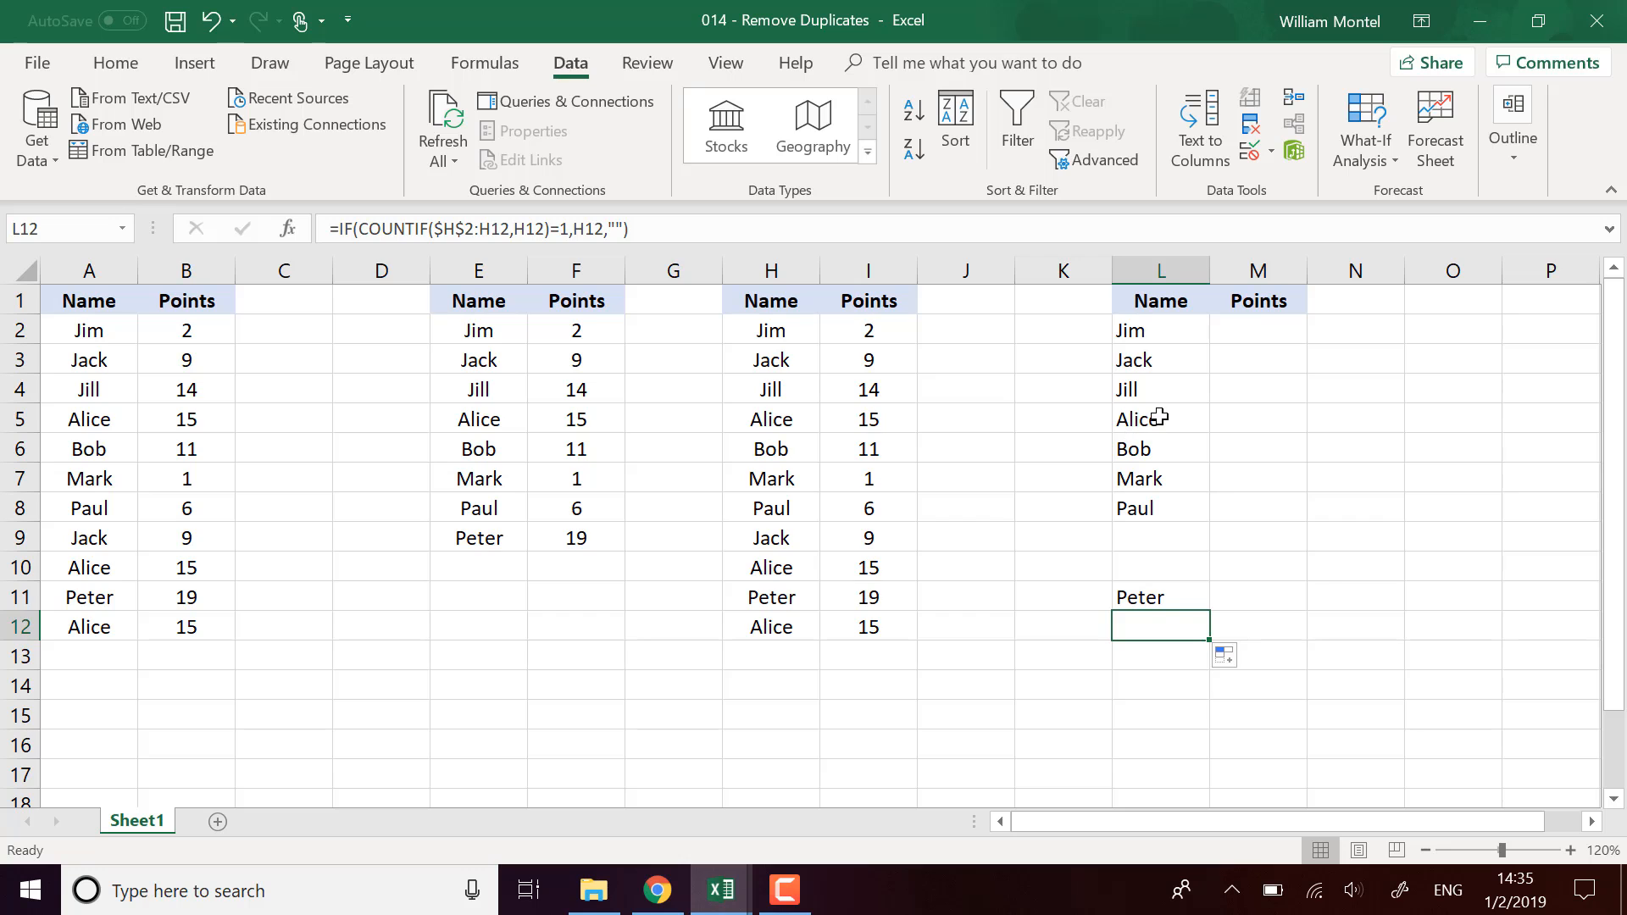
double_click(1158, 624)
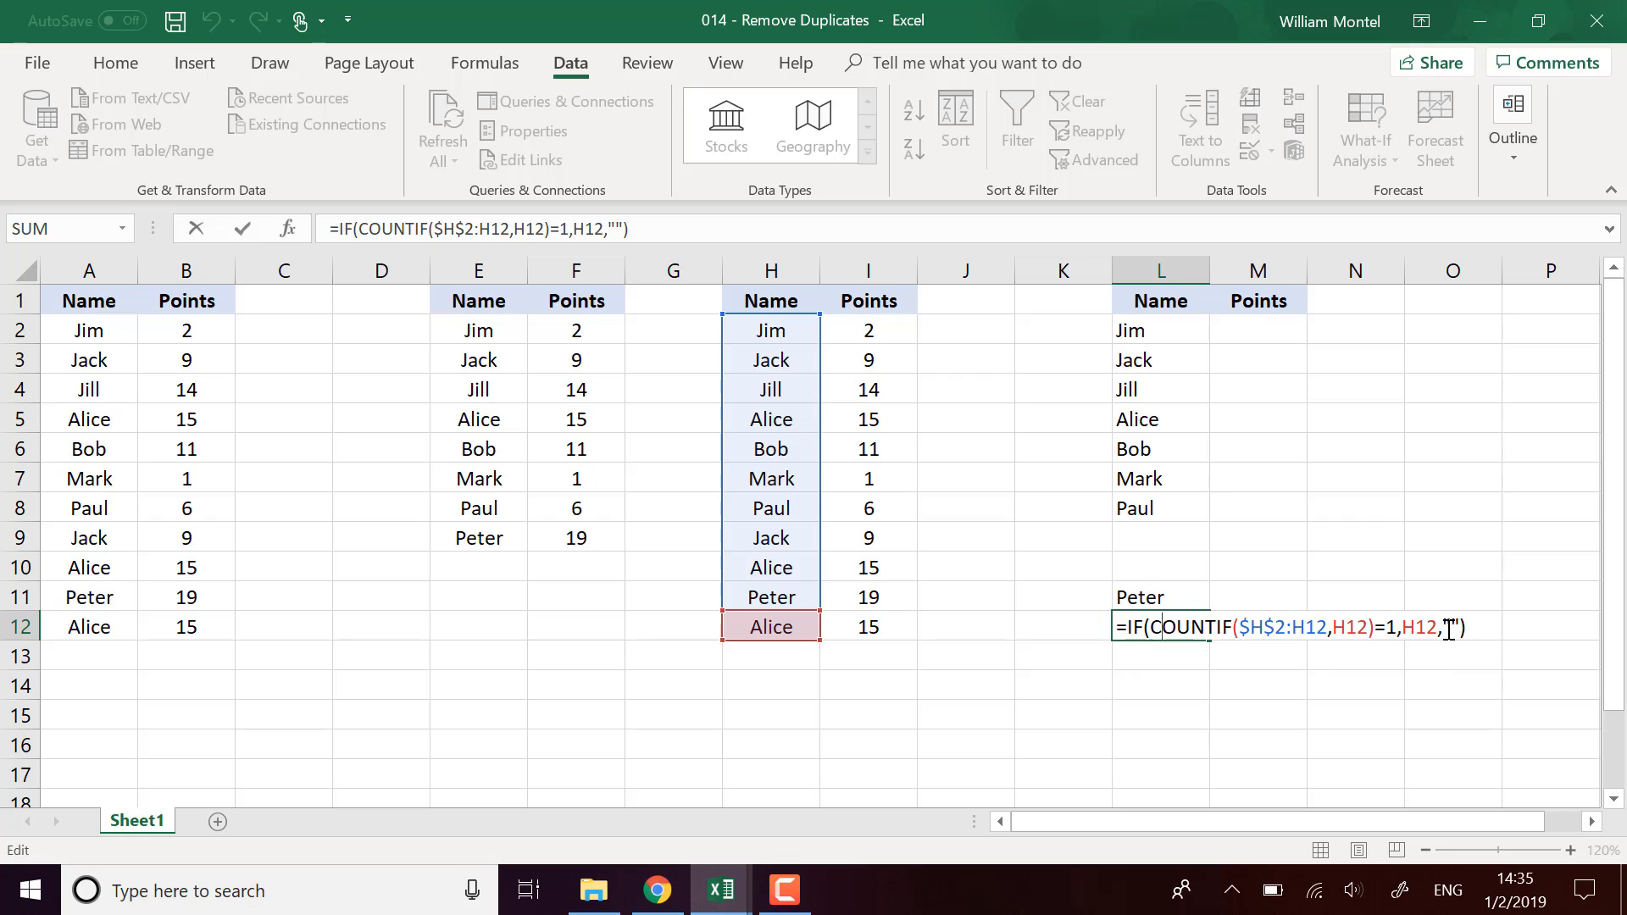
key(Return)
- Copy the formula text from L2 into M2, below the Points header
click(1242, 331)
click(1167, 328)
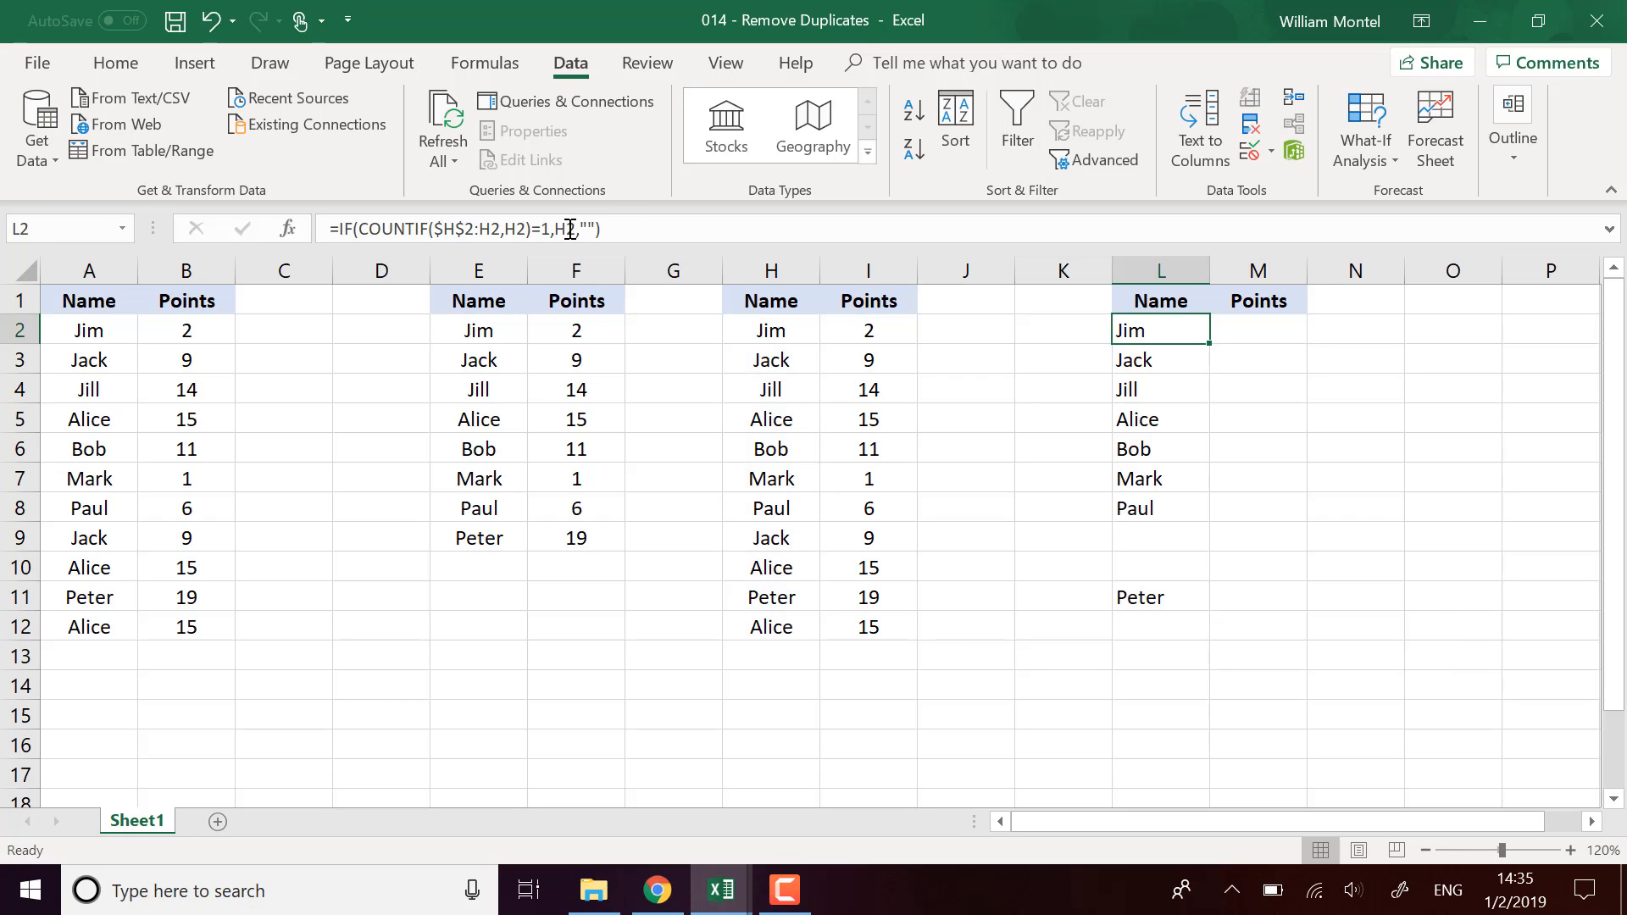
drag(602, 229, 322, 224)
key(ctrl+c)
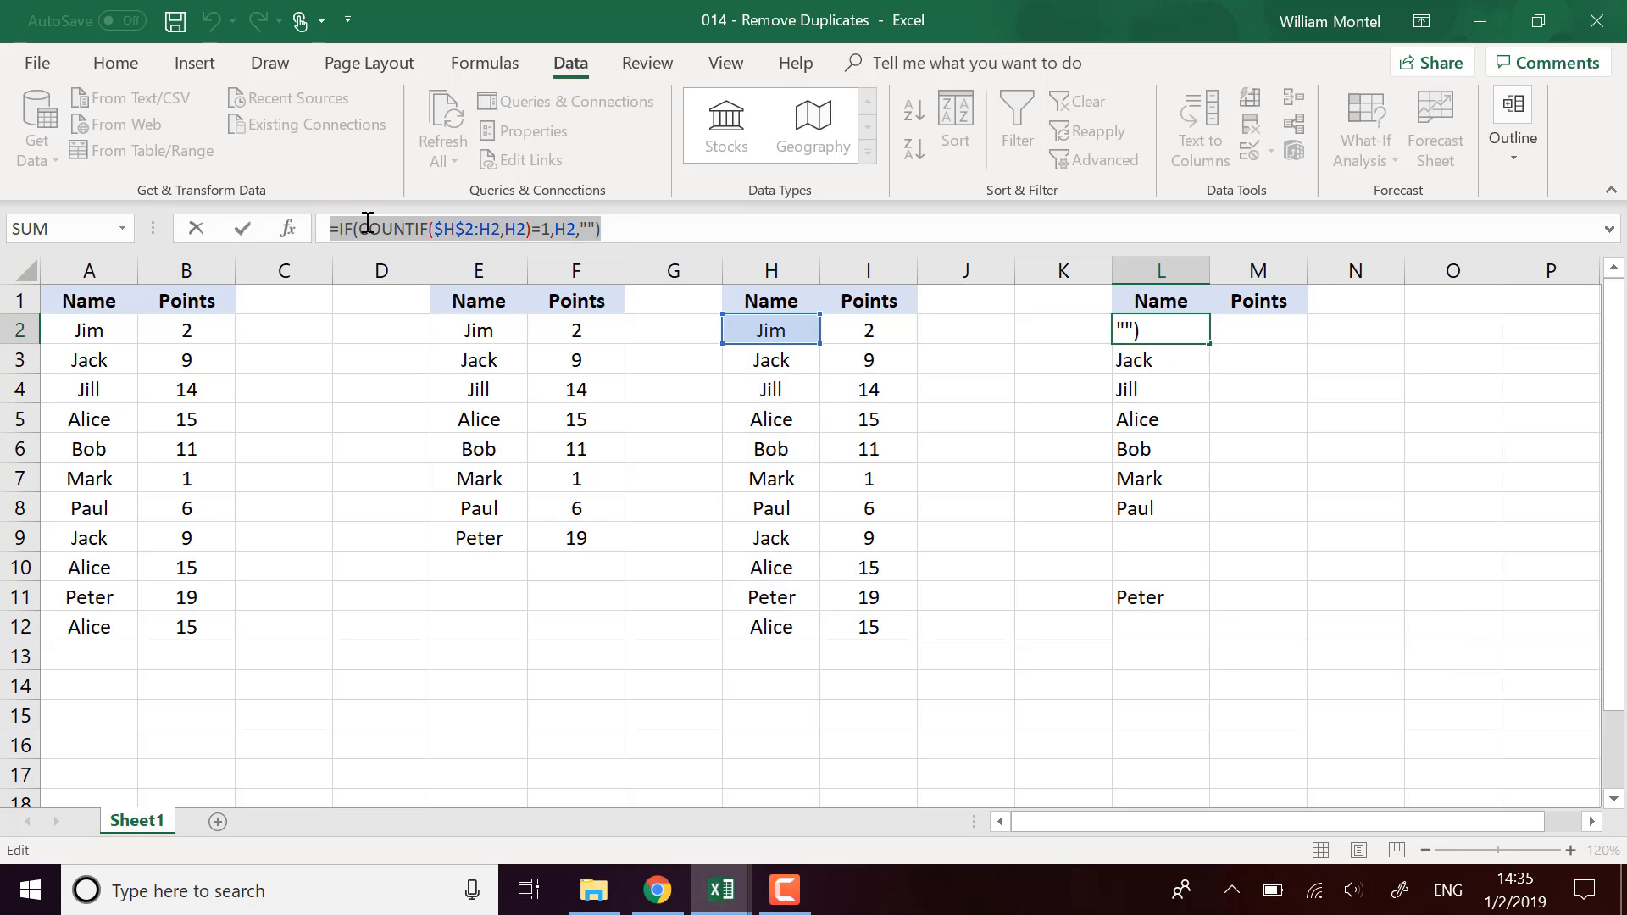
key(Escape)
click(1282, 338)
click(575, 226)
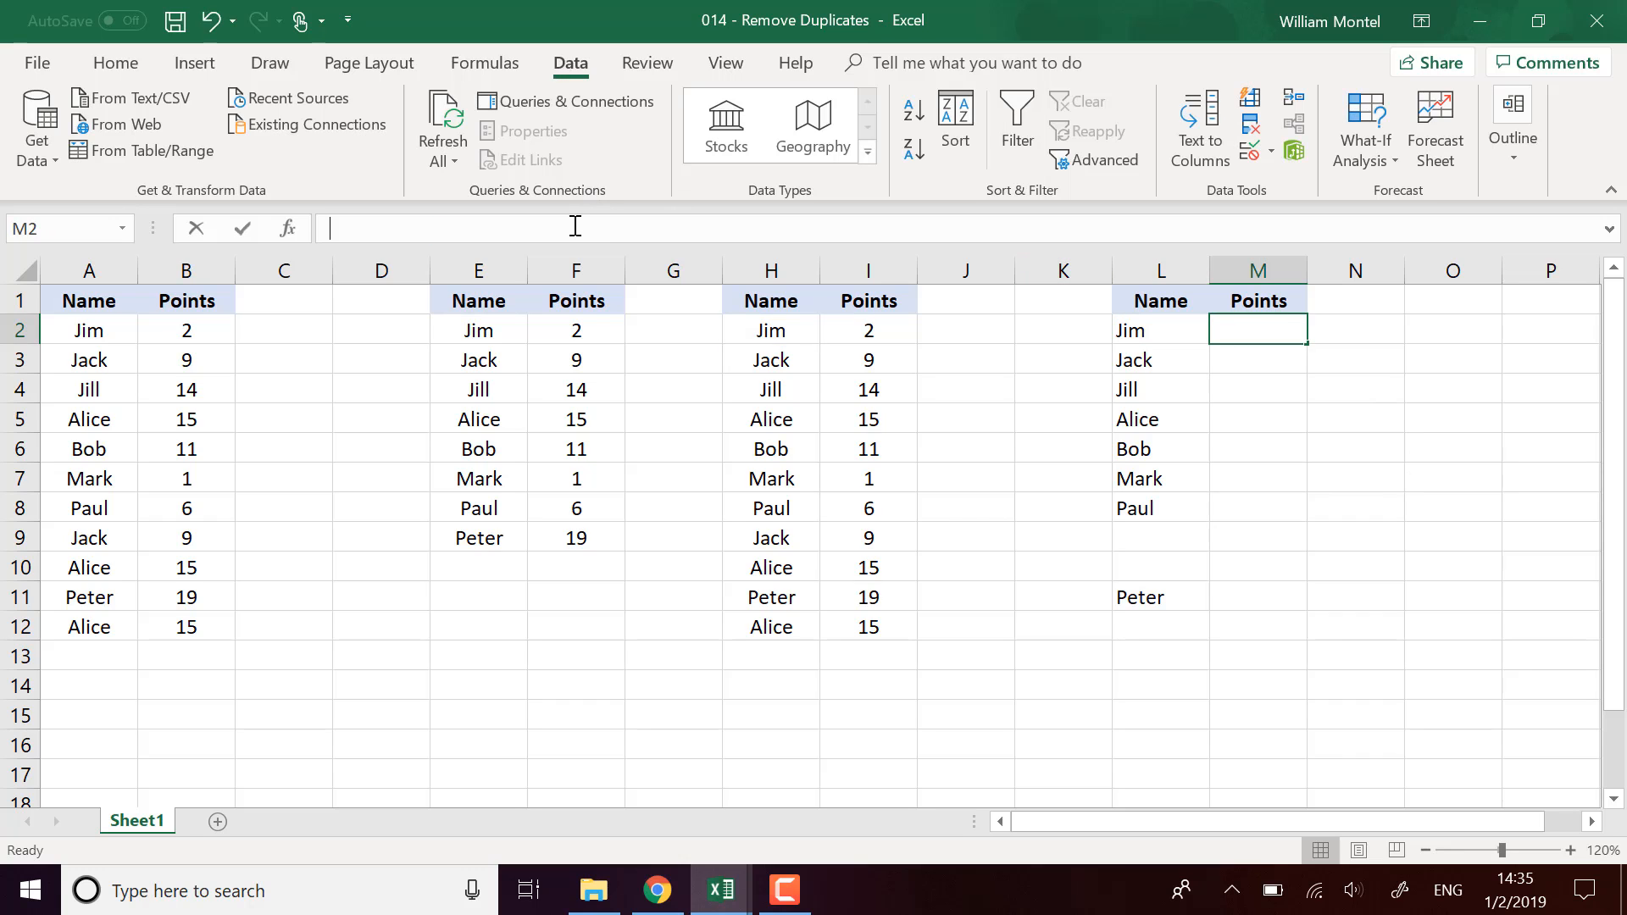
key(ctrl+v)
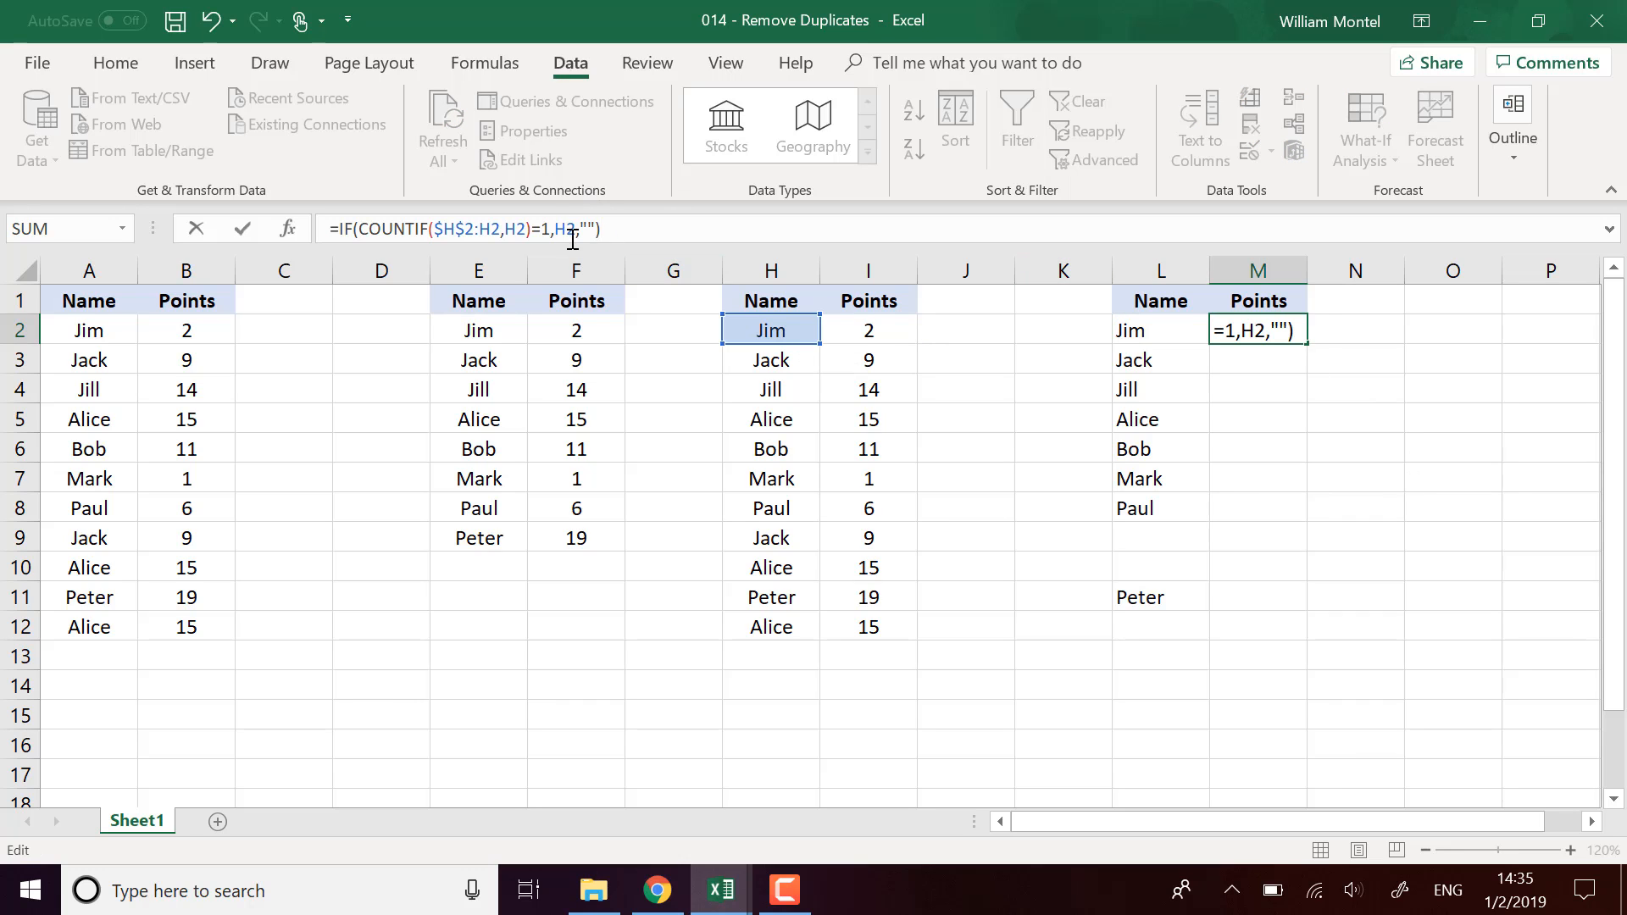
- Change the value returned when true in M2 from the name reference to I2, and fill the formula down to M12
click(565, 231)
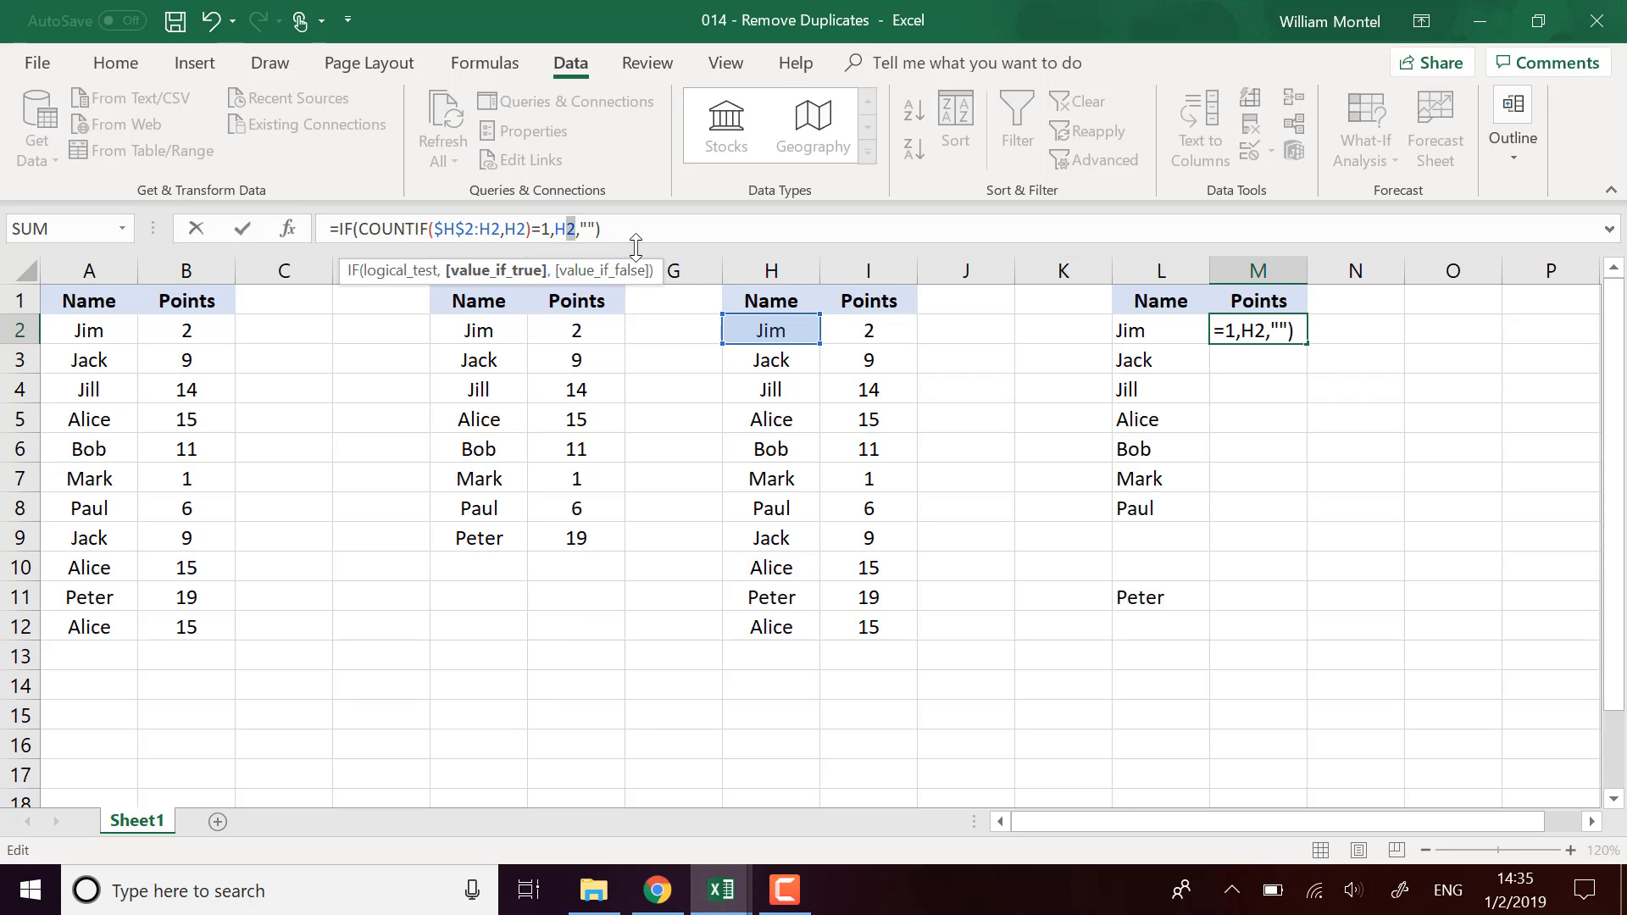
double_click(566, 229)
key(Escape)
click(567, 227)
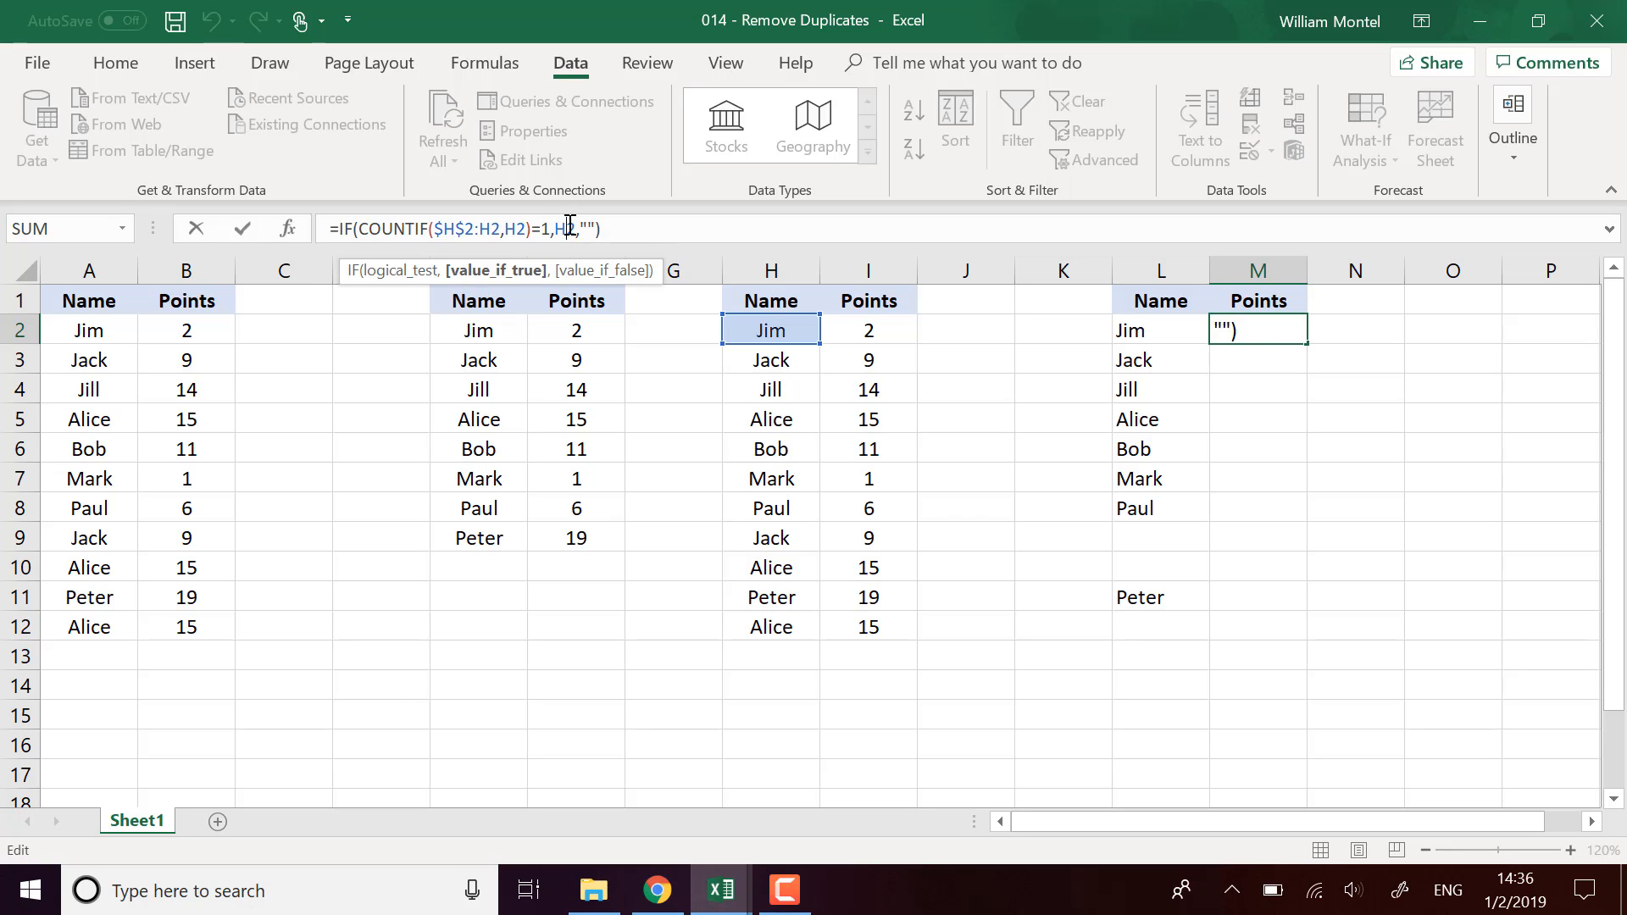
key(BackSpace)
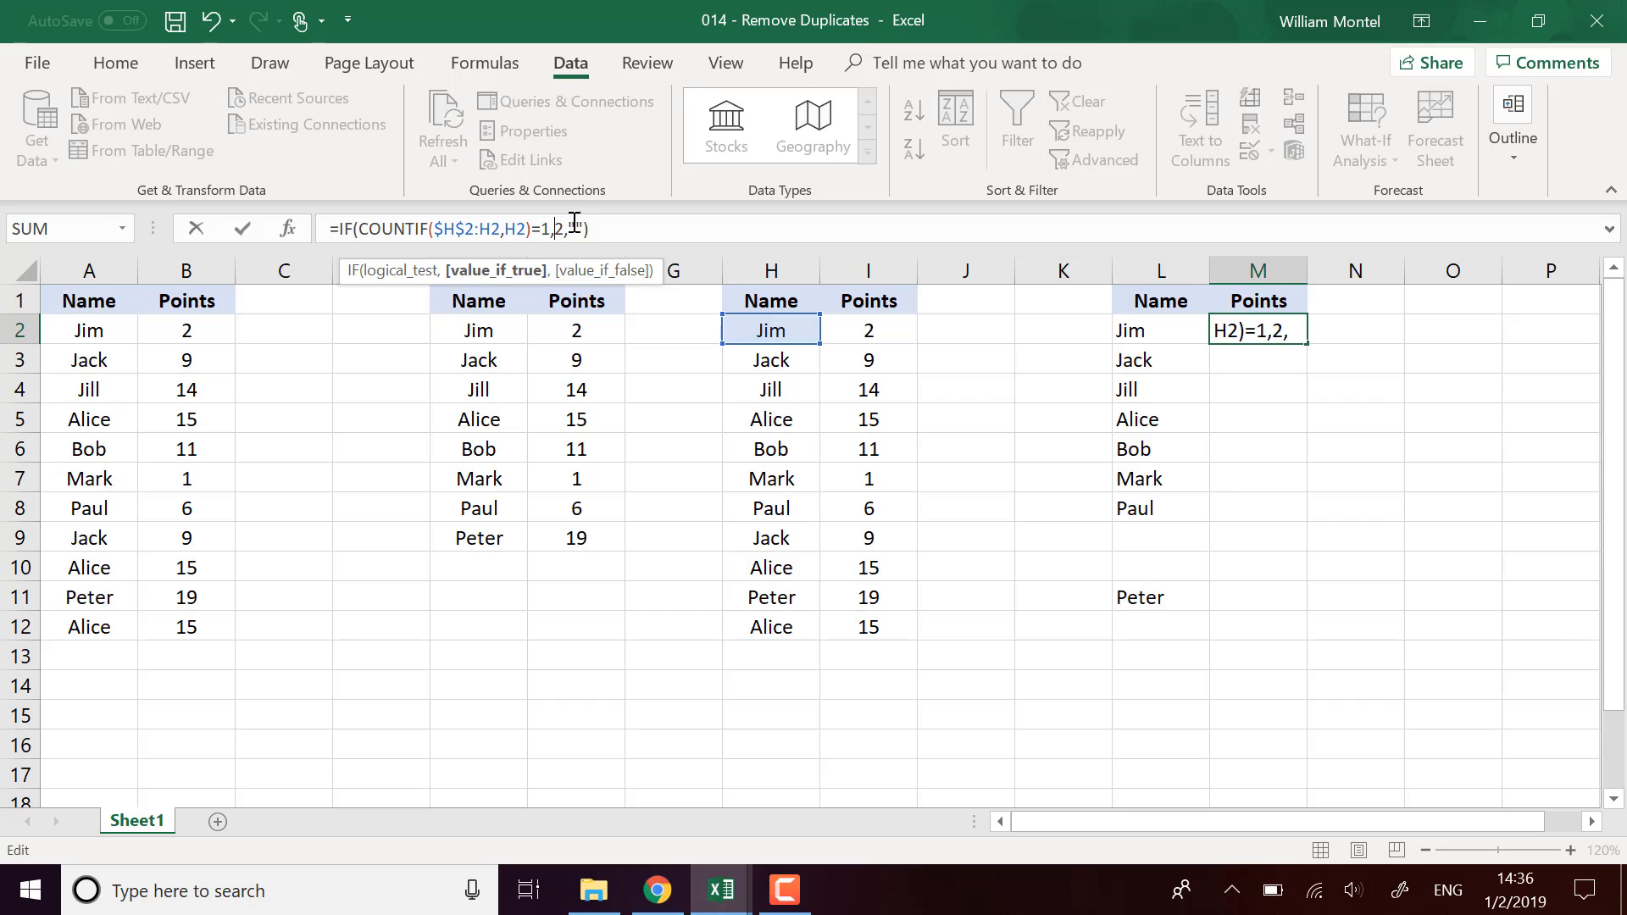
text(I)
key(Return)
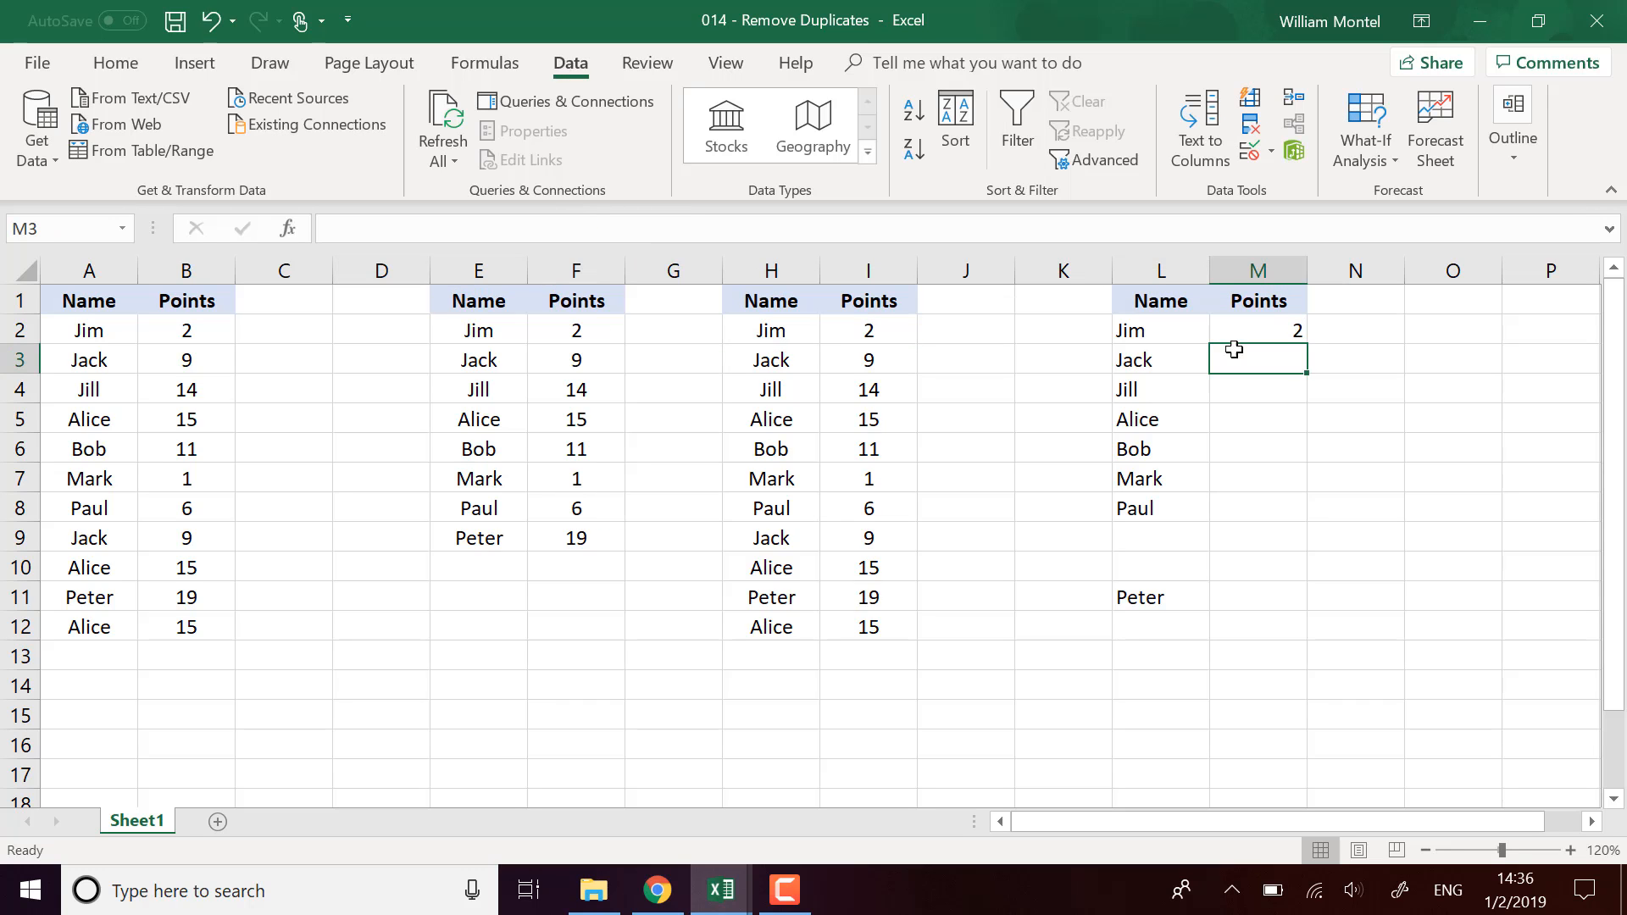
click(1299, 338)
double_click(1309, 343)
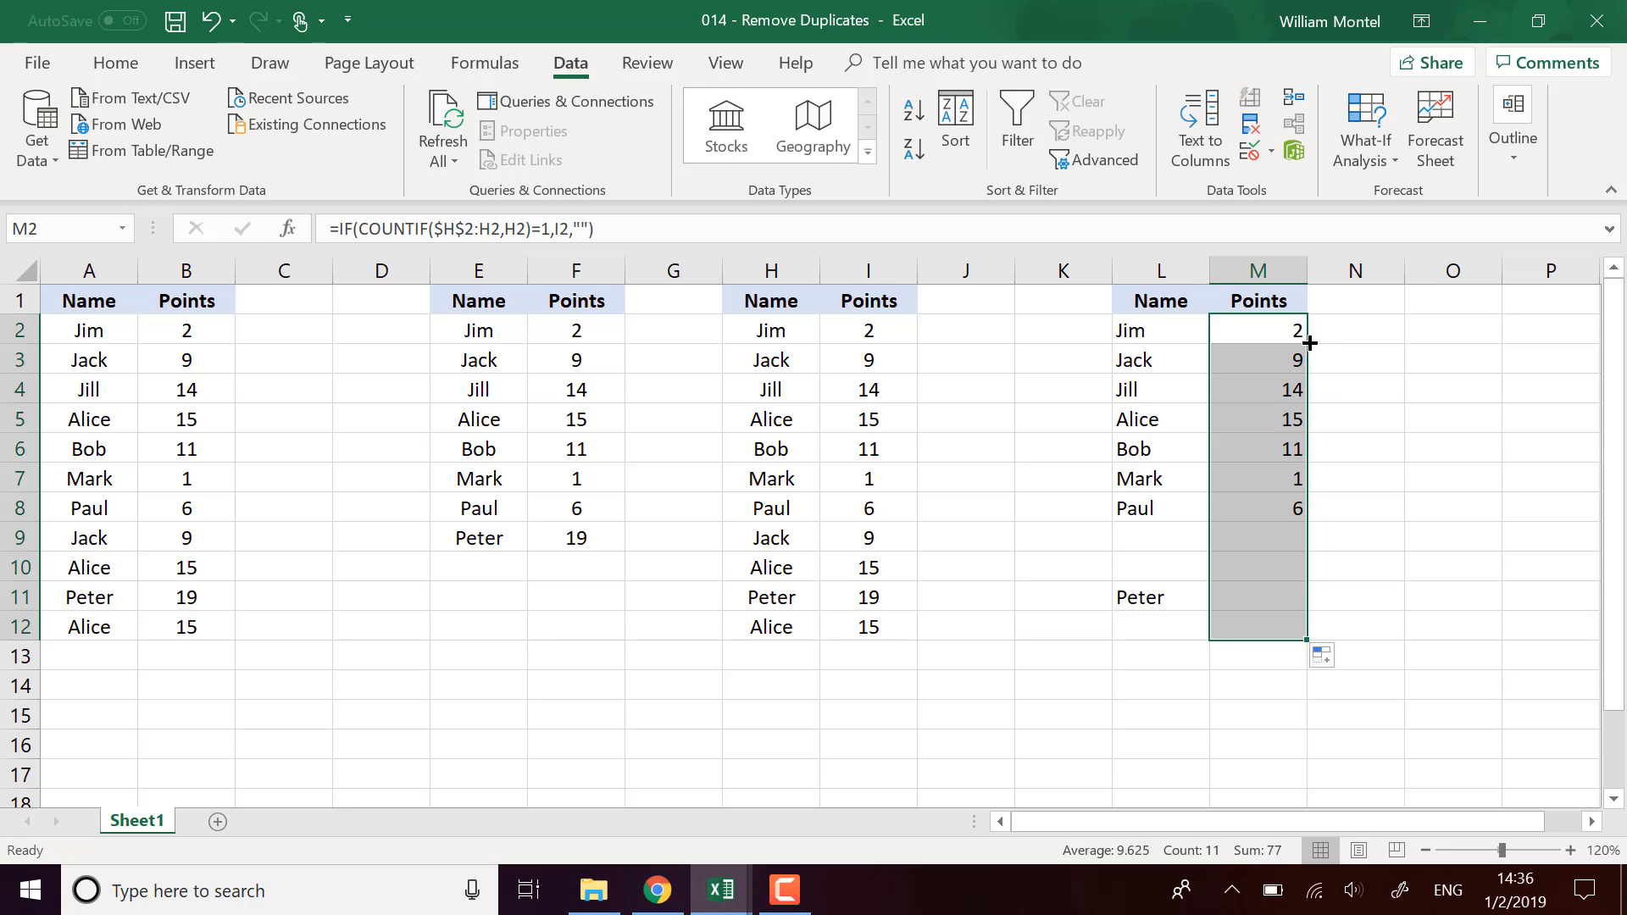
- Add a filter to columns L and M and exclude the blanks in the Points column
click(1187, 631)
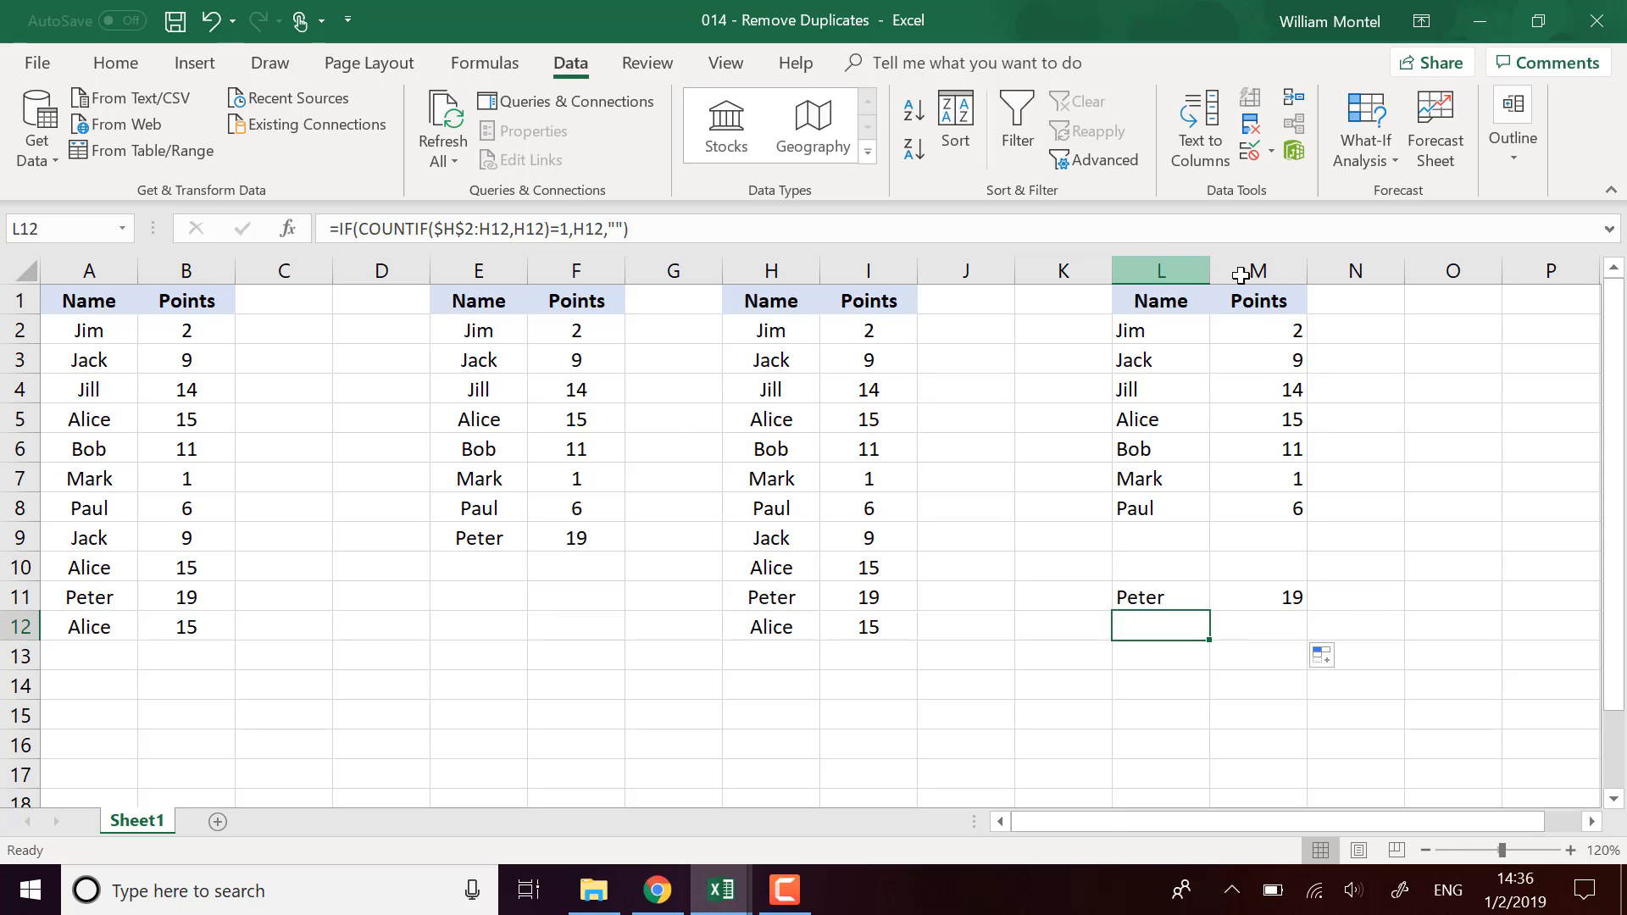
drag(1165, 271, 1263, 271)
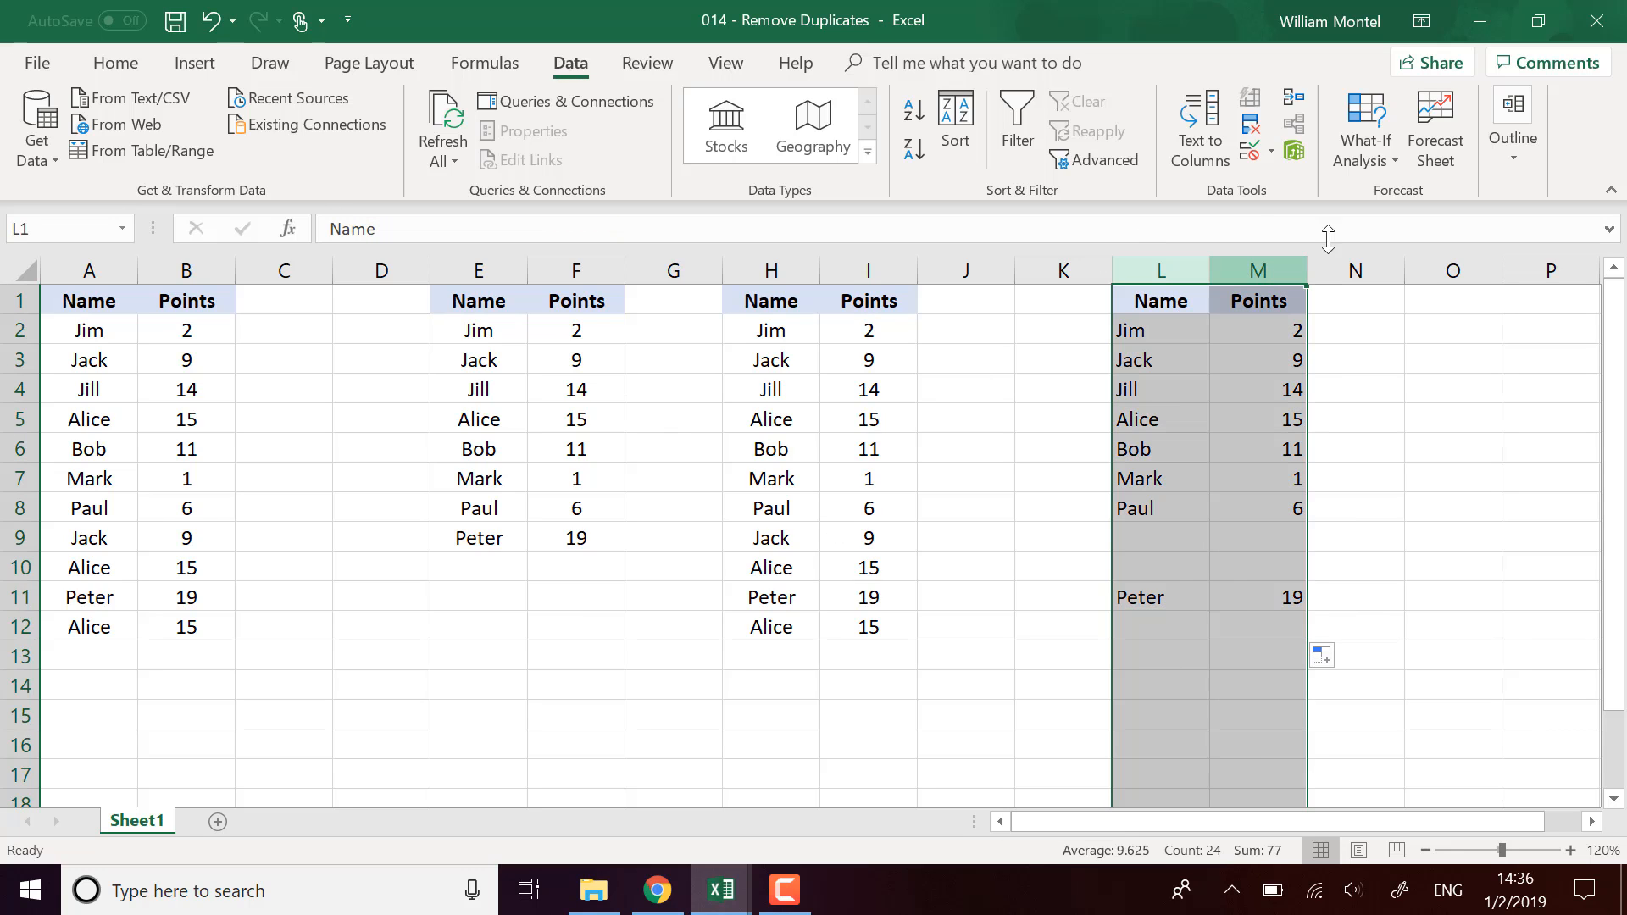
click(998, 122)
click(1294, 301)
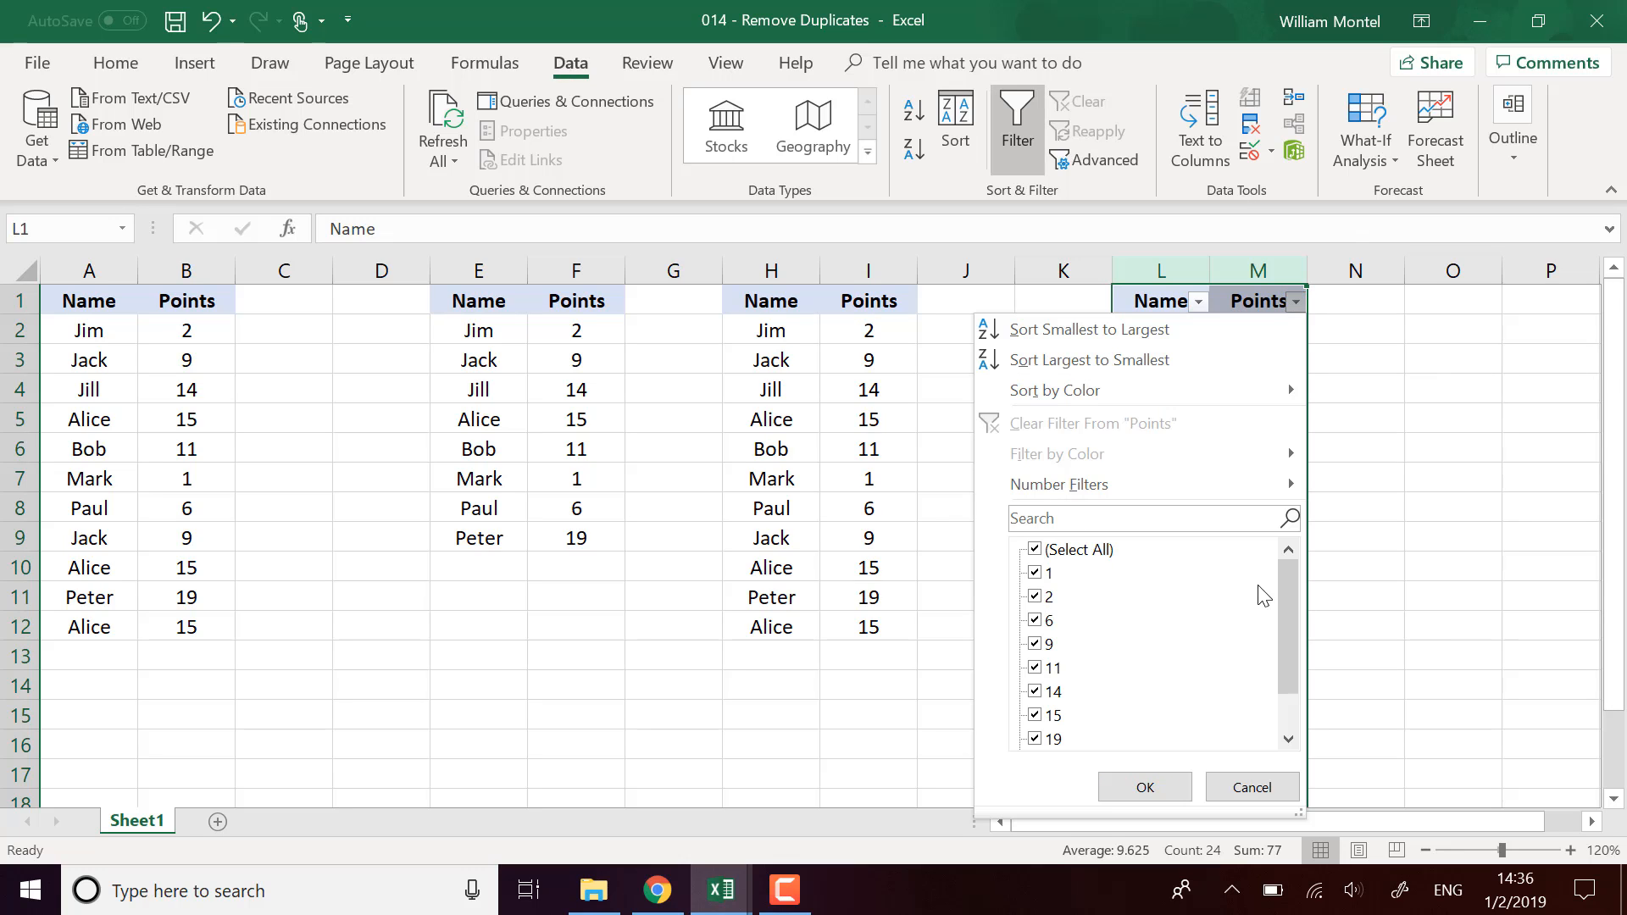
scroll(1285, 616, down, 1)
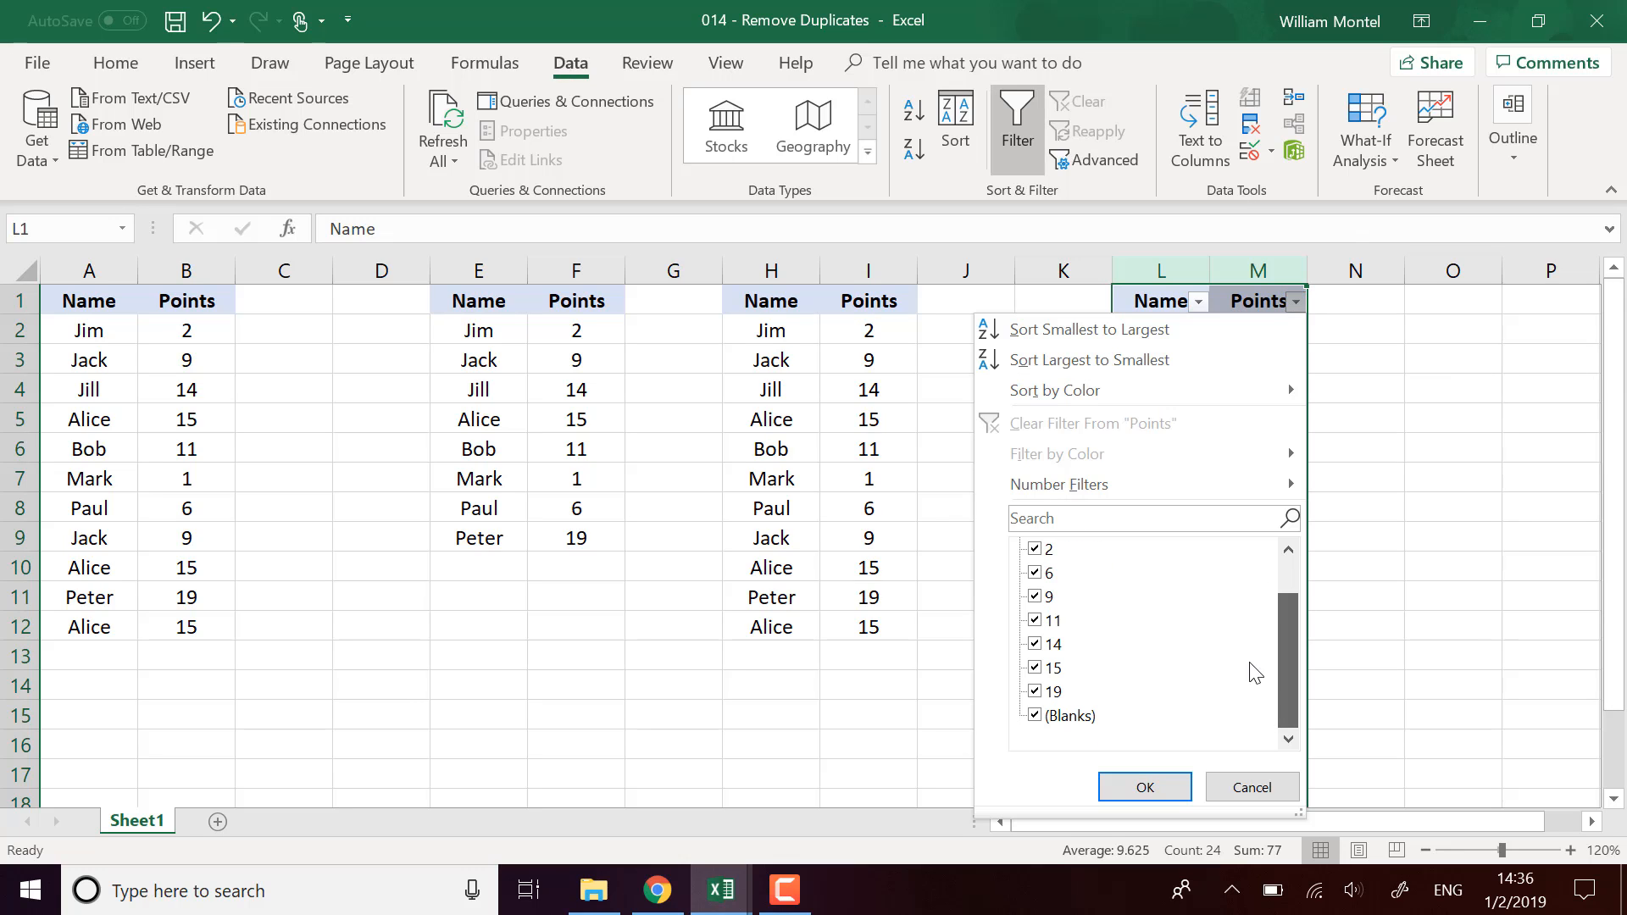
click(1036, 716)
click(1144, 787)
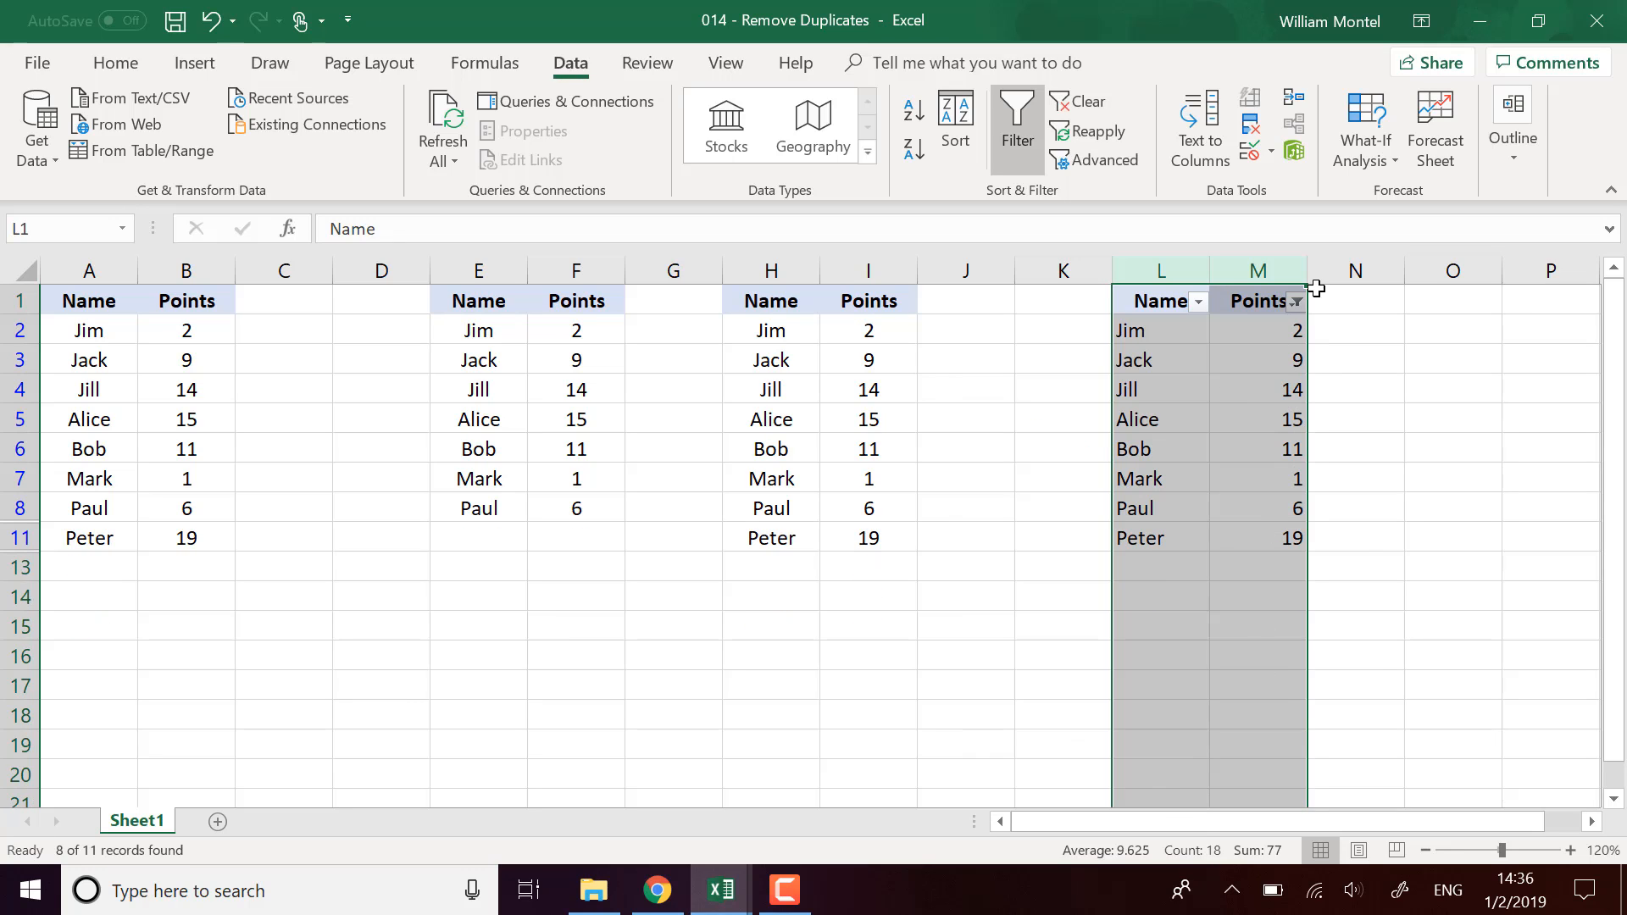
- Remove the filter from the formula-based Name and Points columns
click(1017, 121)
drag(1144, 536, 1284, 668)
click(1069, 715)
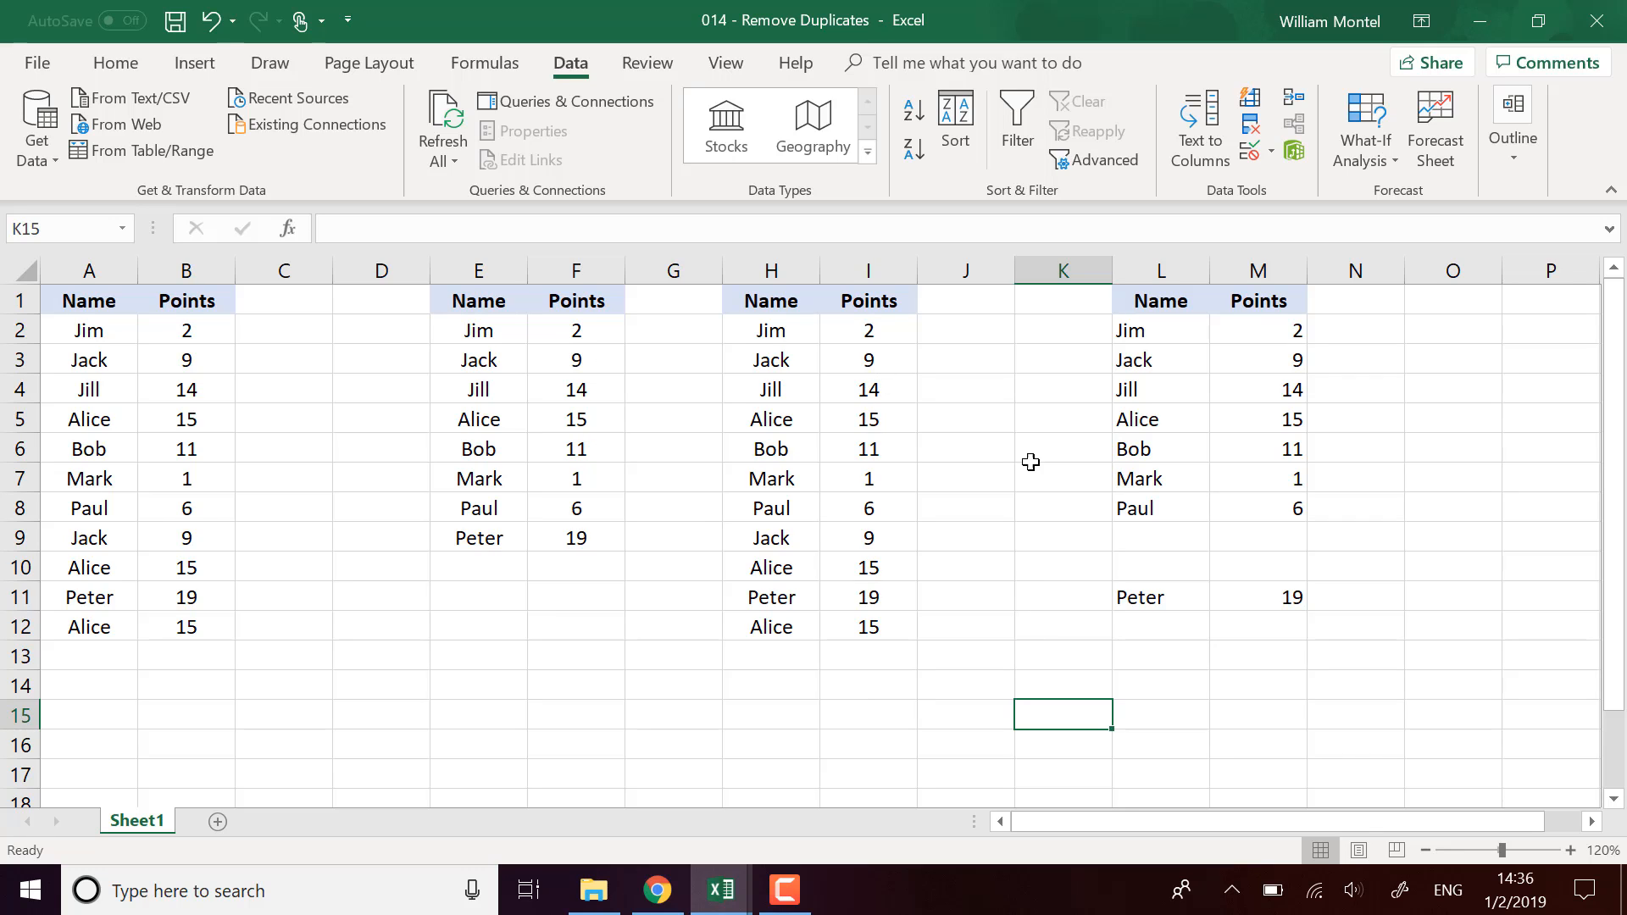
- Compare the Remove Duplicates table in columns E and F with the formula-based table in columns L and M
drag(509, 272, 607, 268)
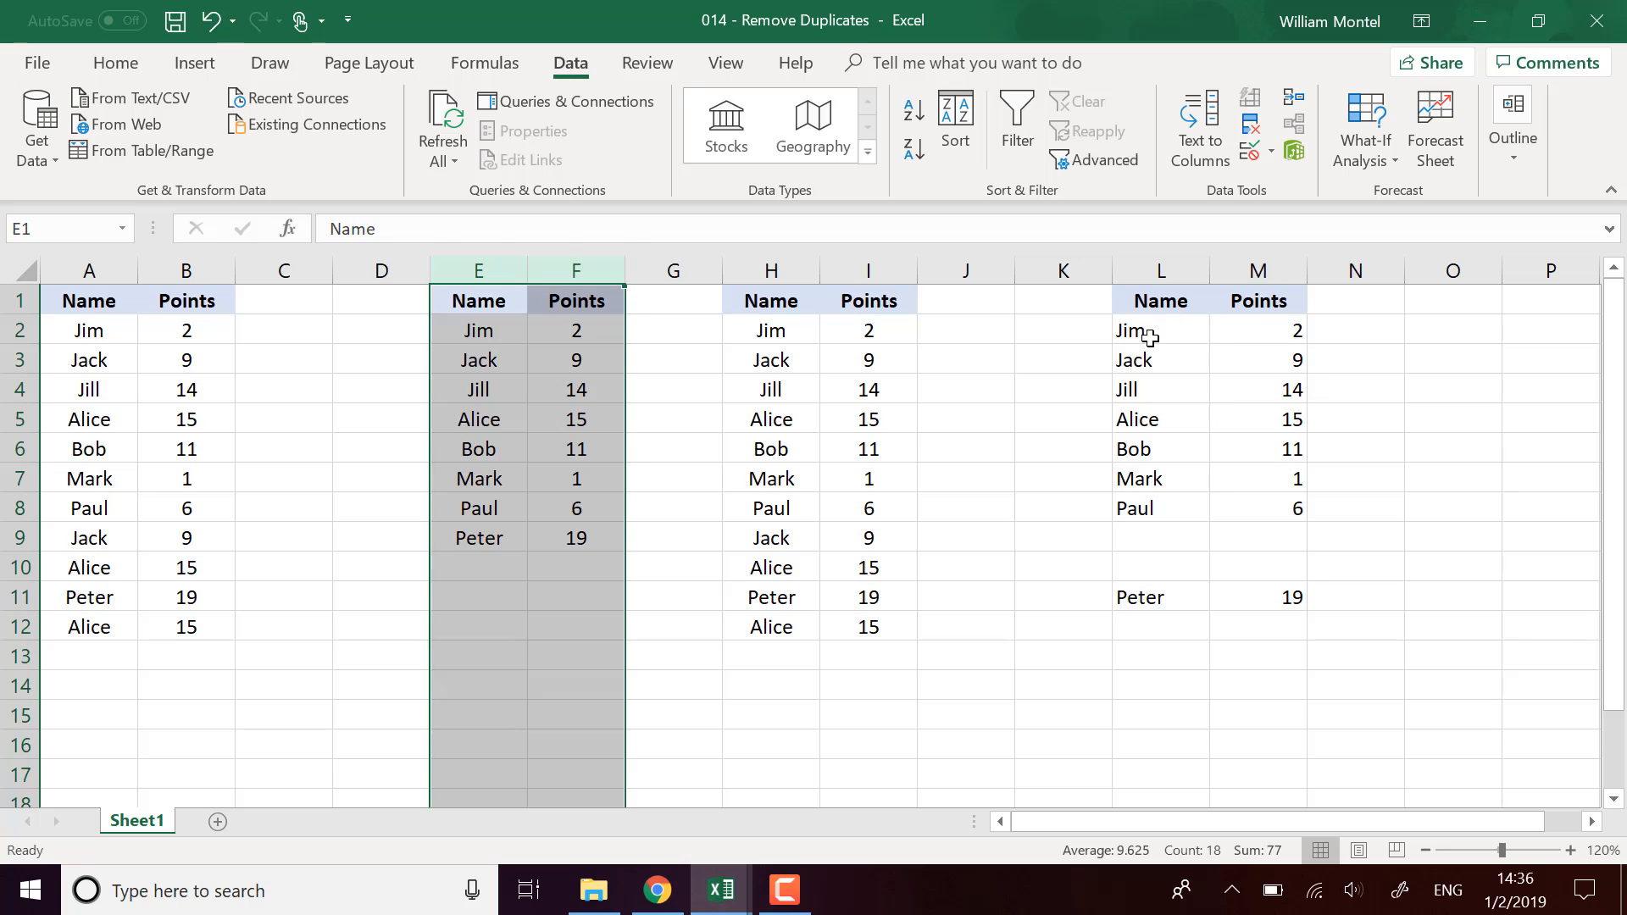
drag(1150, 338, 1254, 481)
click(1187, 509)
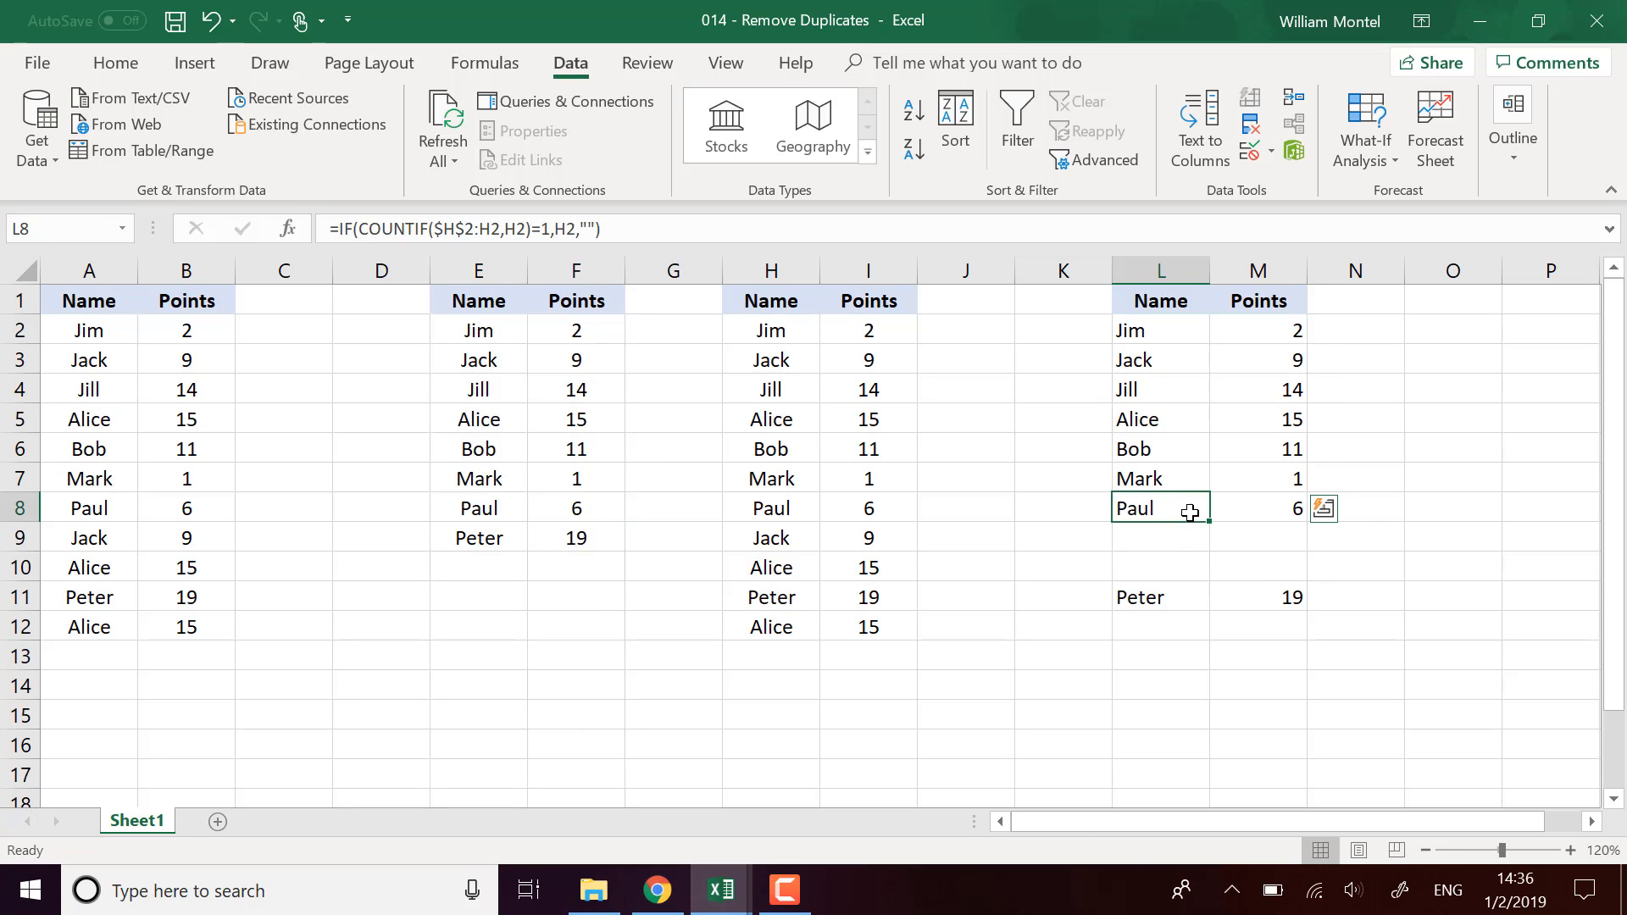